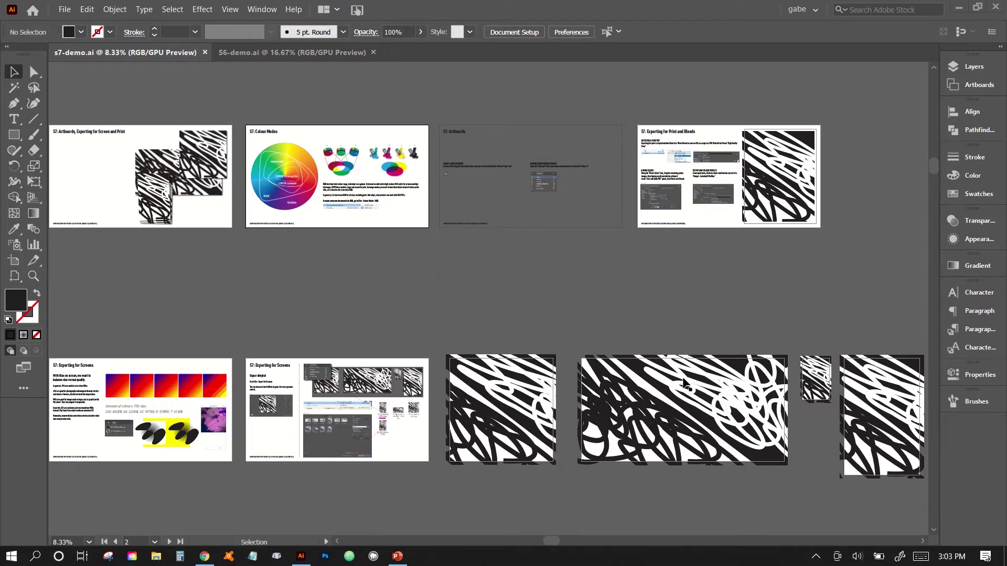
# Fit the S7: Artboards artboard in the window, zooming in from the 8.33% overview.
pyautogui.hotkey('ctrl', '0')
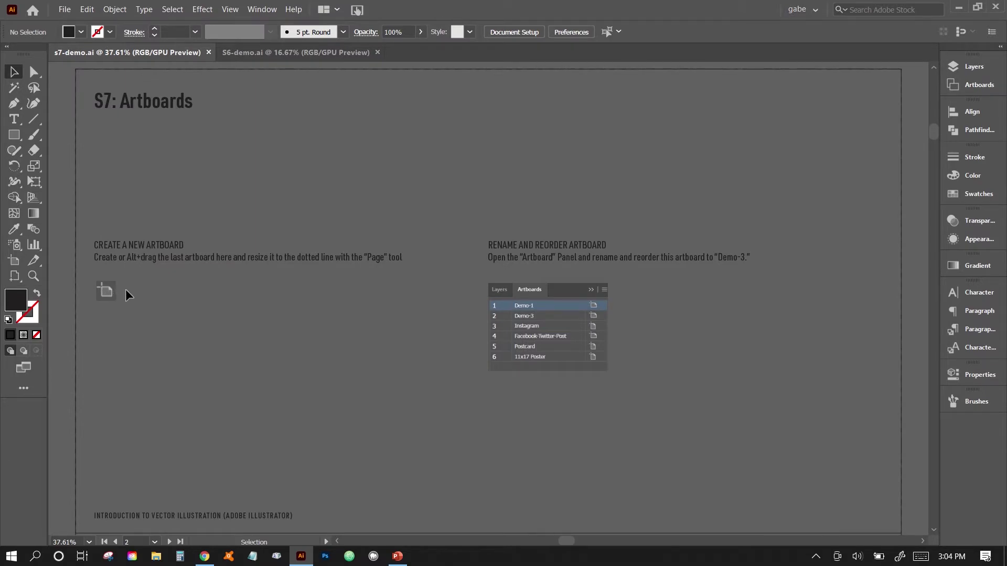
pyautogui.click(14, 261)
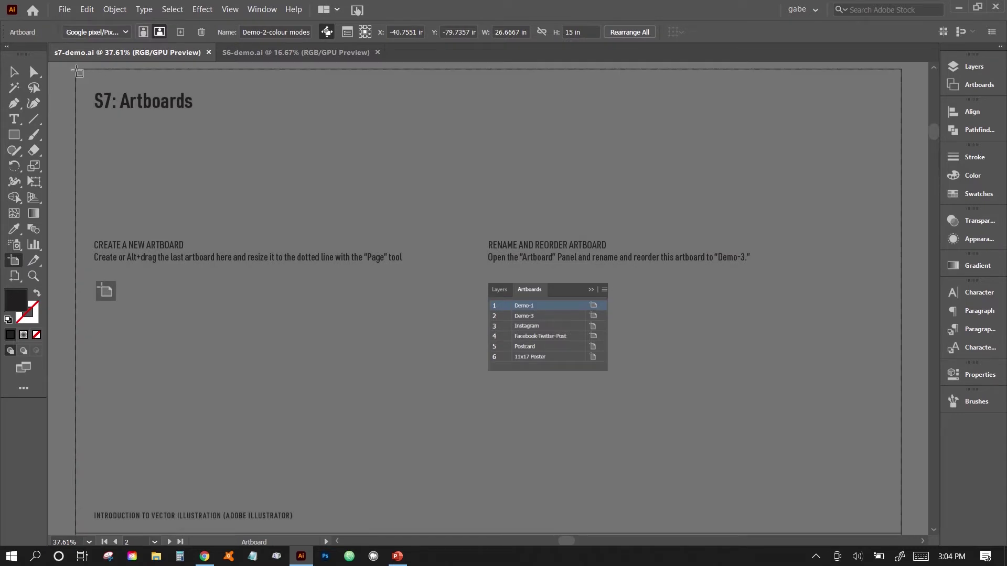
pyautogui.moveTo(76, 70); pyautogui.dragTo(902, 533)
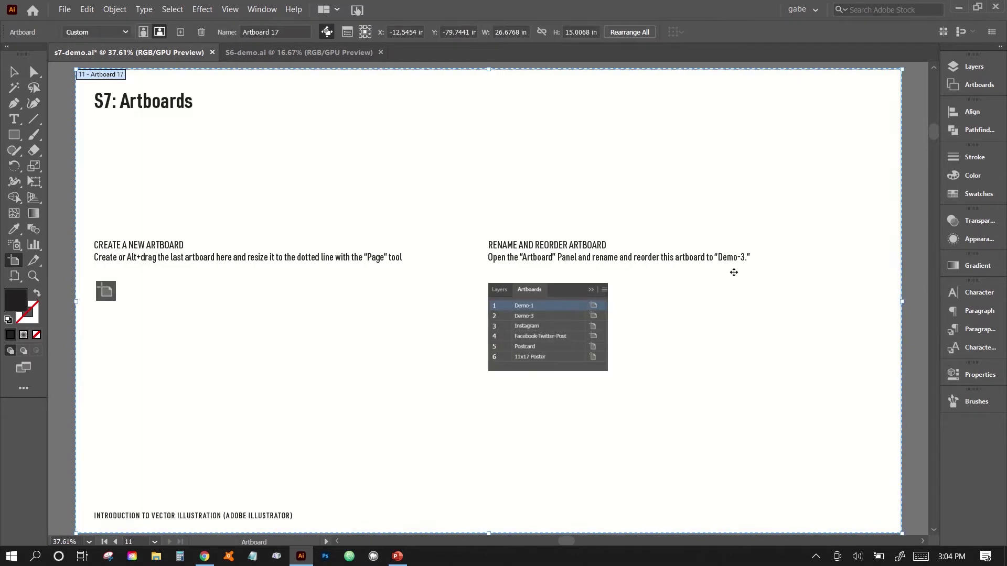
pyautogui.doubleClick(505, 32)
pyautogui.write('1')
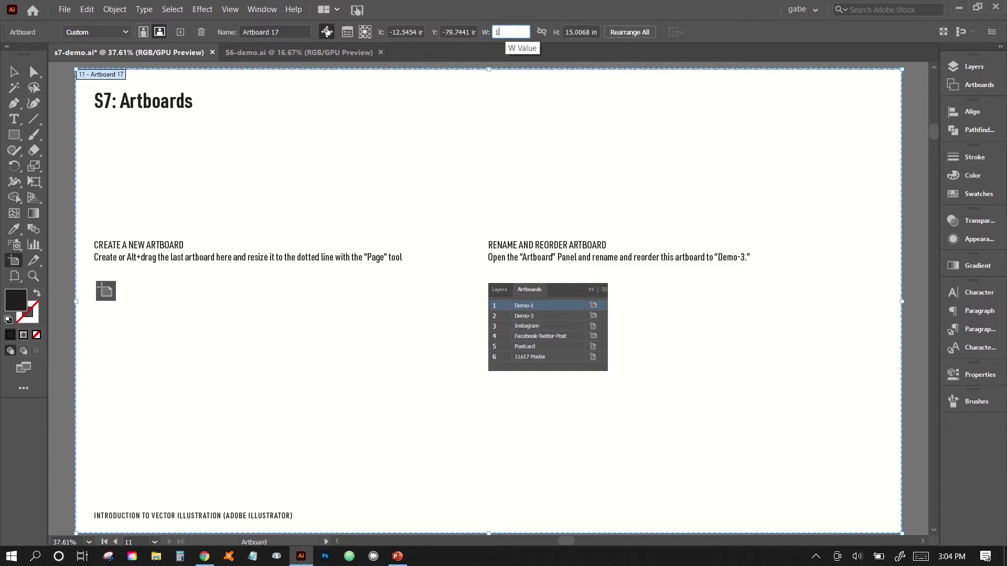
pyautogui.write('920px')
pyautogui.press('Tab')
pyautogui.write('1')
pyautogui.write('080')
pyautogui.write('1080')
pyautogui.write('px')
pyautogui.press('Tab')
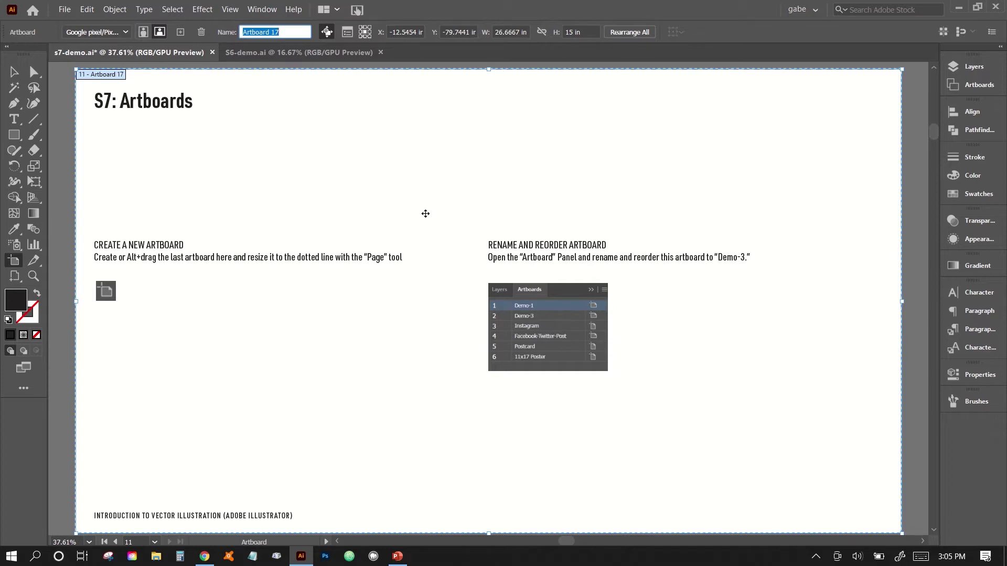
pyautogui.write('dem')
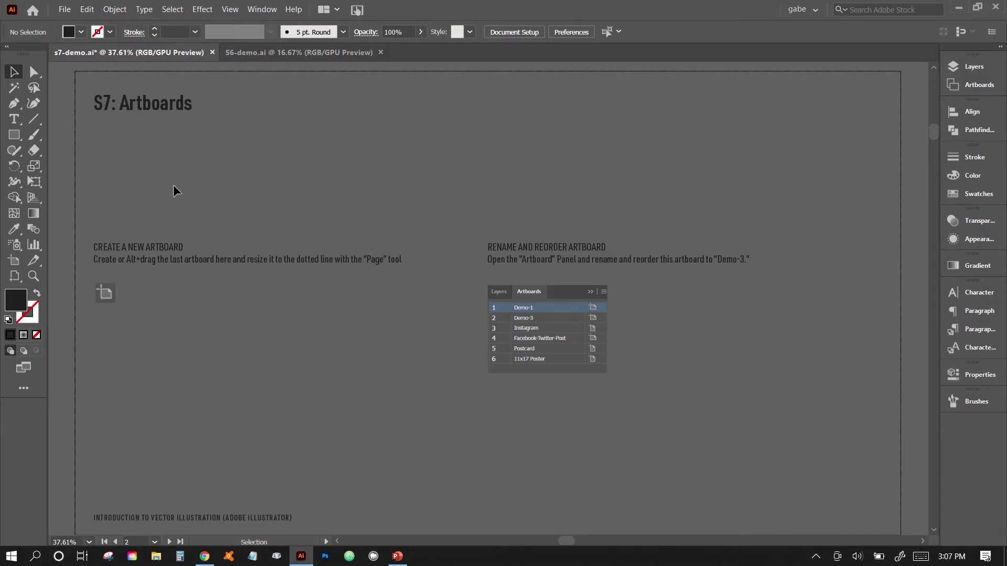
# Alt-drag copies of the Colour Modes artboard onto S7: Artboards, deleting the misplaced copies.
pyautogui.press('a')
pyautogui.hotkey('ctrl', '-')
pyautogui.hotkey('ctrl', '-')
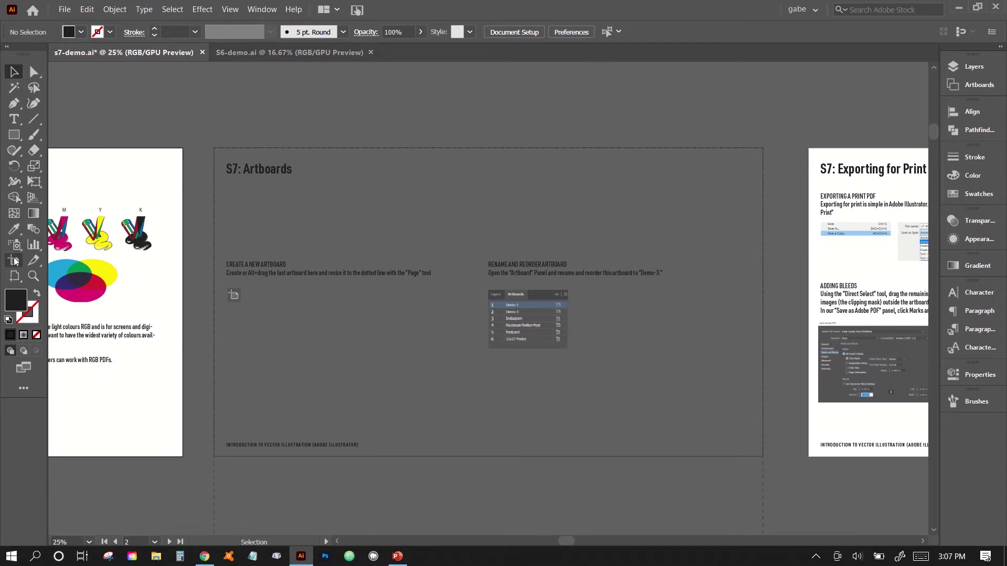
pyautogui.click(15, 261)
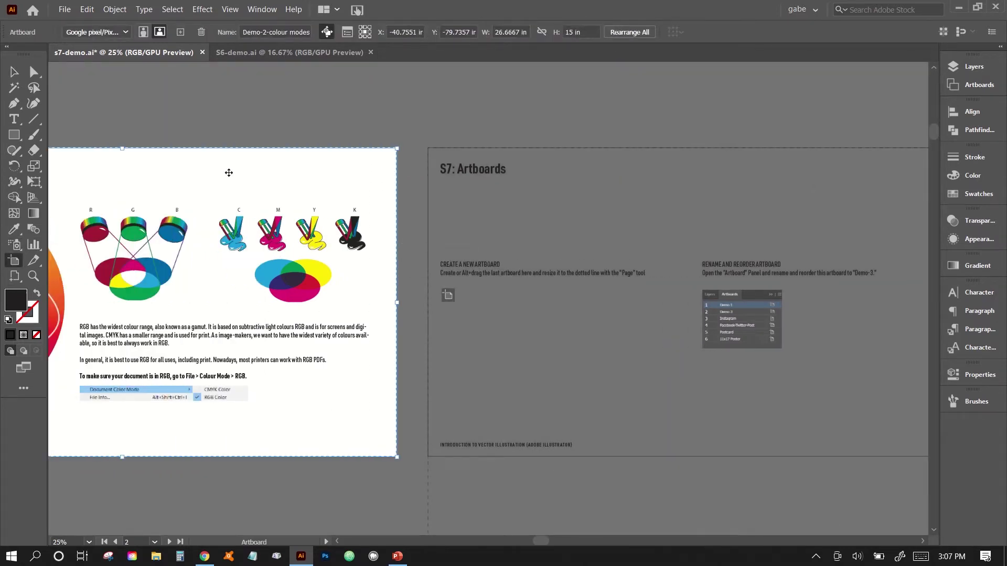
pyautogui.hscroll(-3, 229, 173)
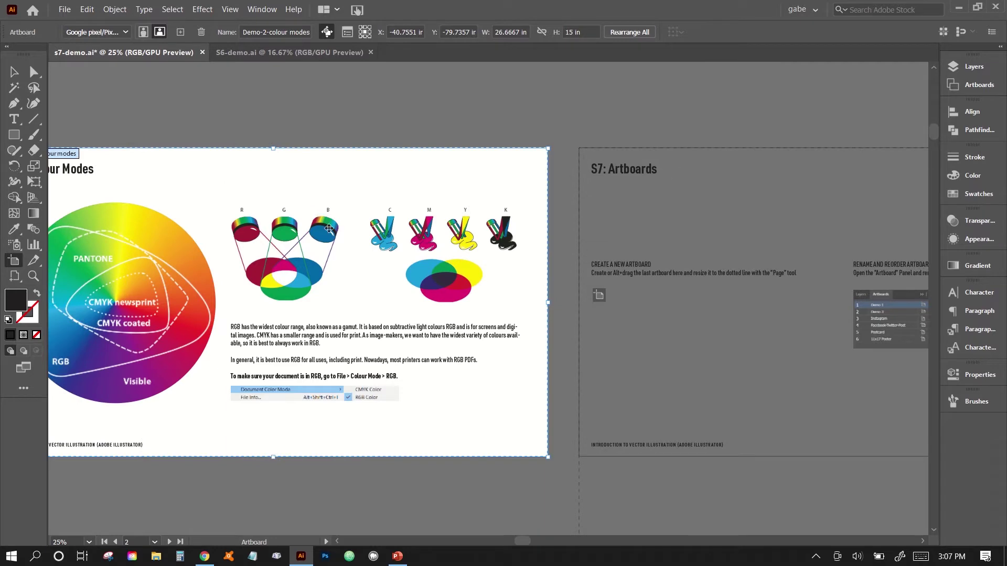
pyautogui.hscroll(-1, 135, 250)
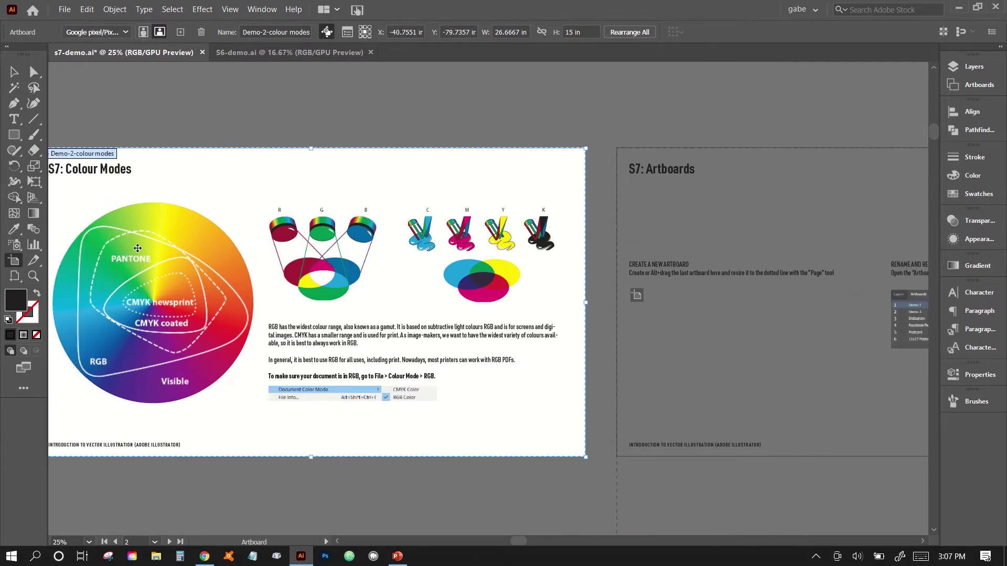
pyautogui.moveTo(196, 194); pyautogui.dragTo(752, 192)
pyautogui.hscroll(5, 742, 255)
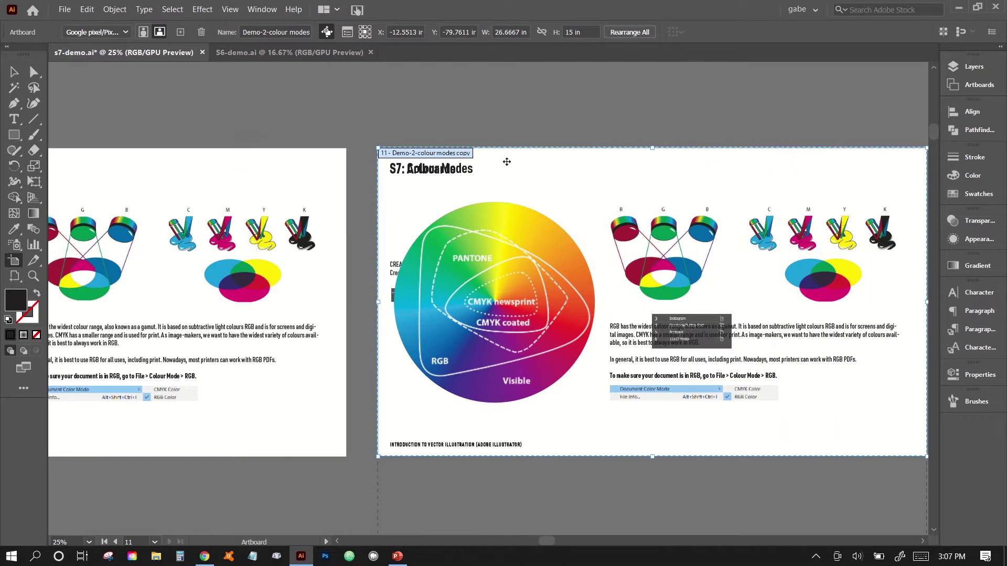
pyautogui.hscroll(2, 752, 271)
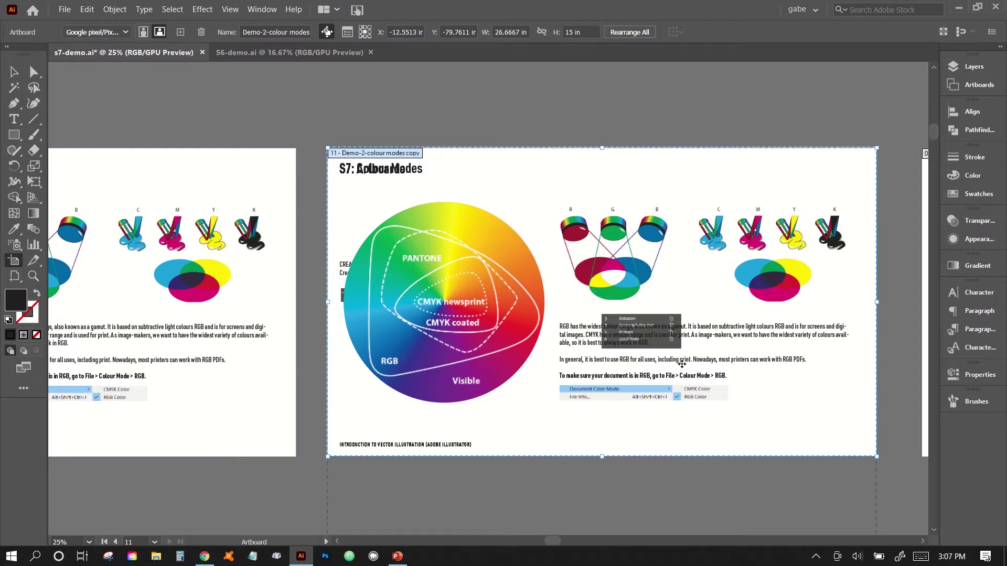
pyautogui.press('Delete')
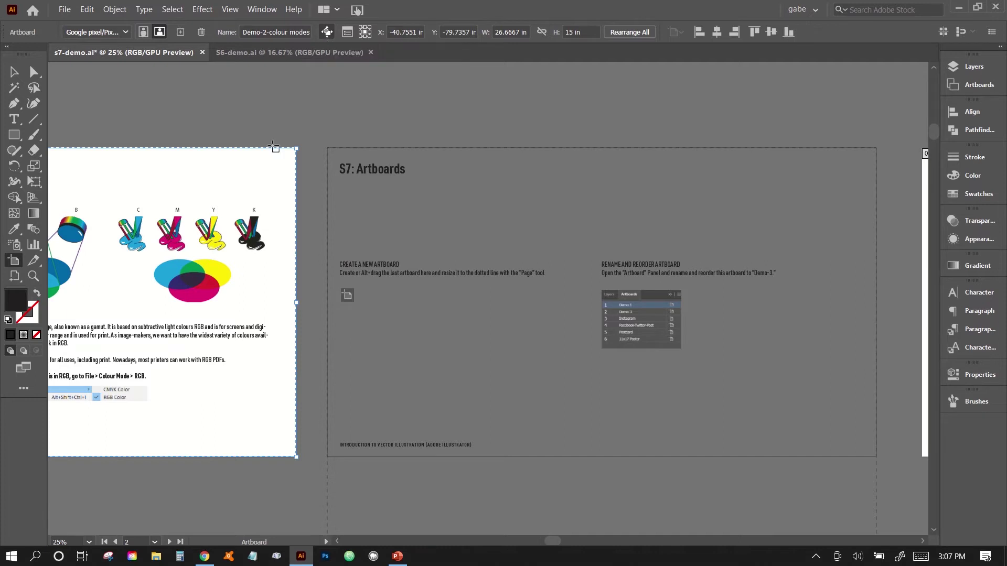
pyautogui.moveTo(177, 174); pyautogui.dragTo(758, 157)
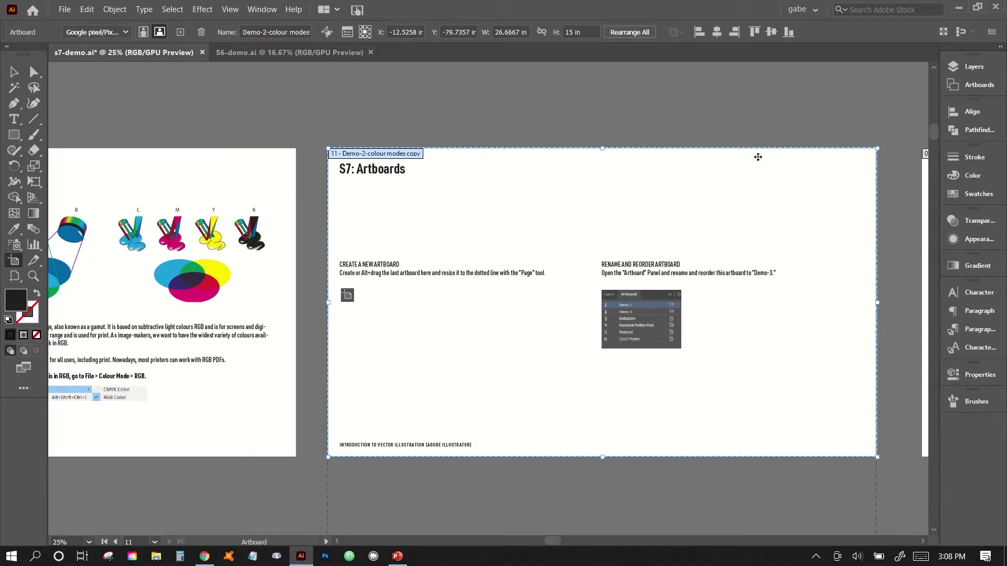
pyautogui.press('Delete')
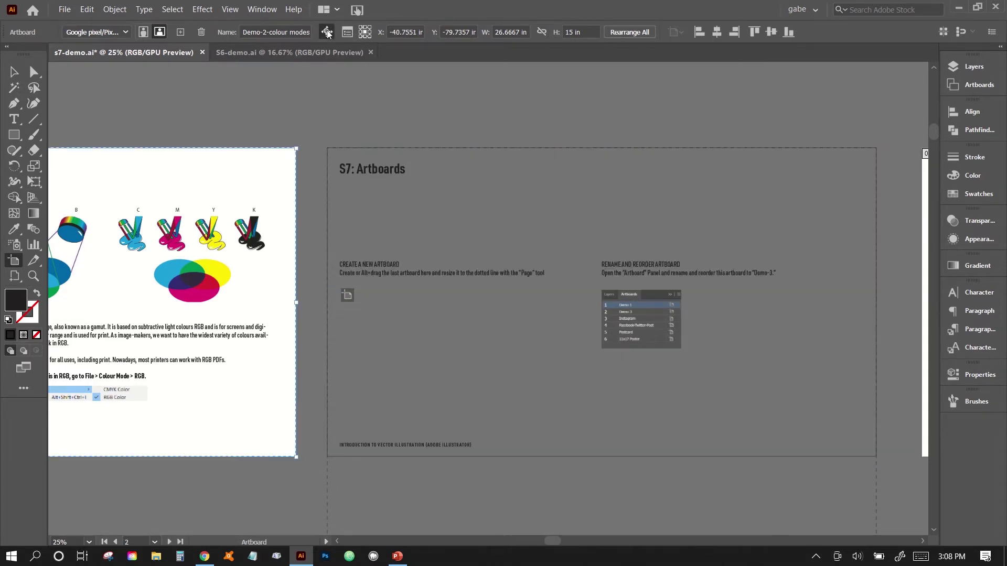
# With Move/Copy Artwork enabled, copy Colour Modes onto S7, then remove the copied artwork and title.
pyautogui.click(326, 36)
pyautogui.moveTo(162, 189); pyautogui.dragTo(730, 165)
pyautogui.click(13, 72)
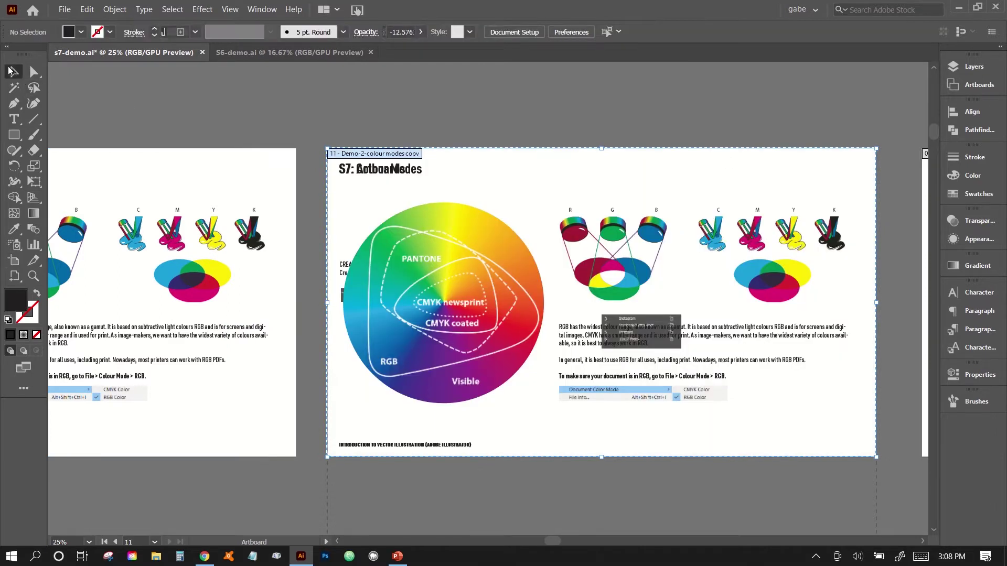
pyautogui.hotkey('ctrl', 'z')
pyautogui.hotkey('ctrl', 'z')
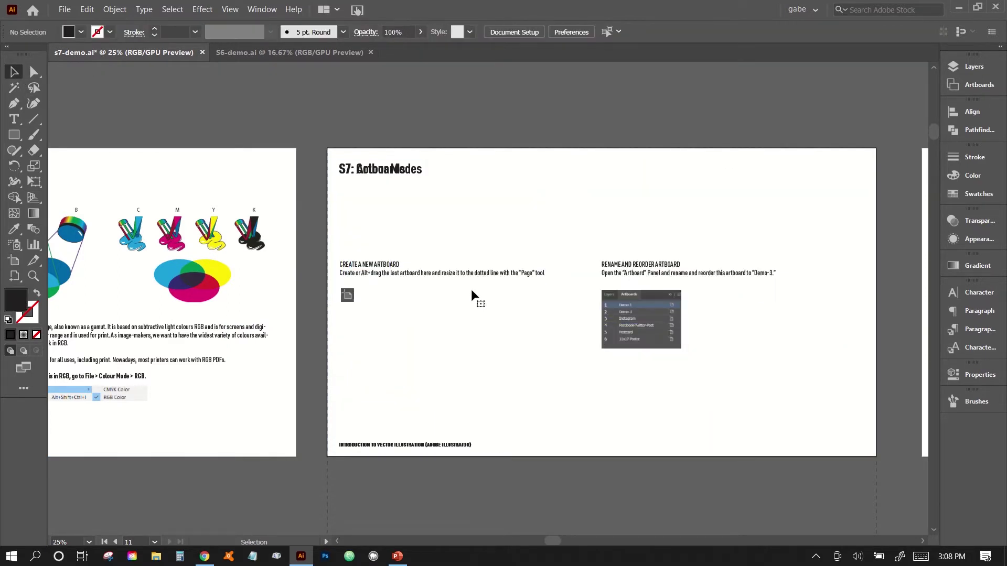
pyautogui.click(375, 170)
pyautogui.press('Delete')
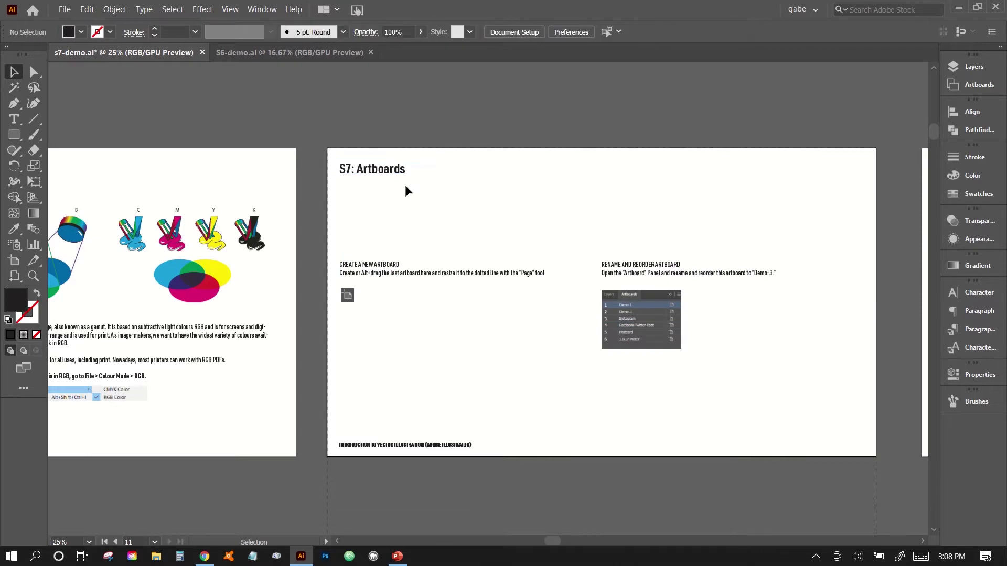
# Dismiss the canvas context menu and pan the view toward the next artboard.
pyautogui.rightClick(469, 209)
pyautogui.click(413, 335)
pyautogui.scroll(-1, 413, 335)
pyautogui.scroll(-3, 414, 337)
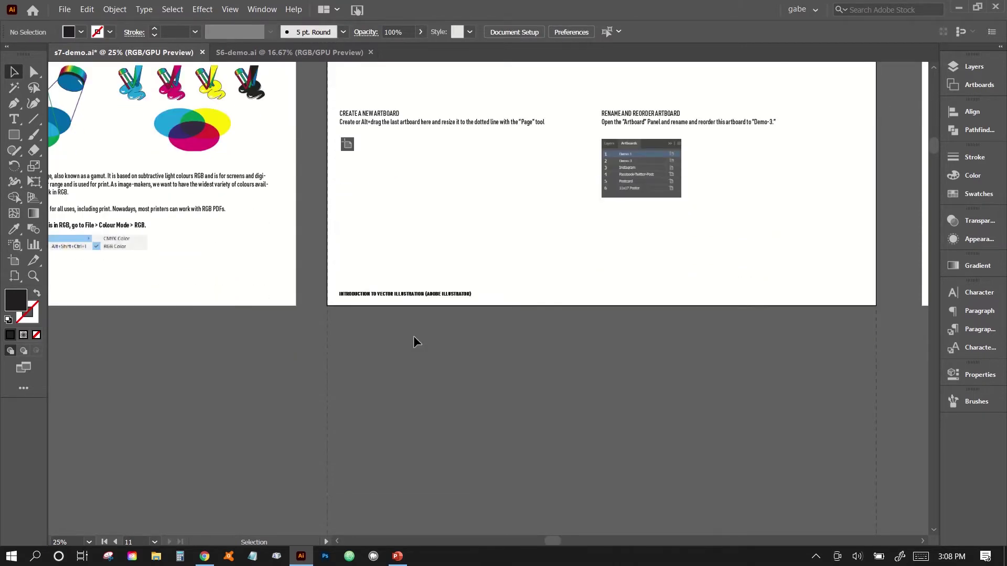
pyautogui.scroll(3, 413, 336)
pyautogui.moveTo(544, 308); pyautogui.dragTo(462, 293)
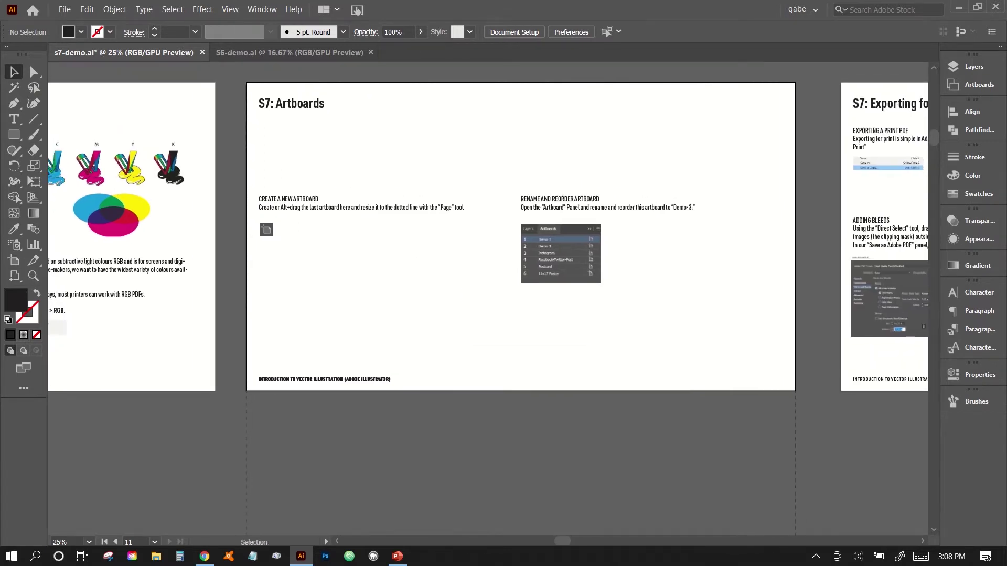
# Extend artboard 11 downward and paste its width into the height for a 26.6667 in square.
pyautogui.click(13, 260)
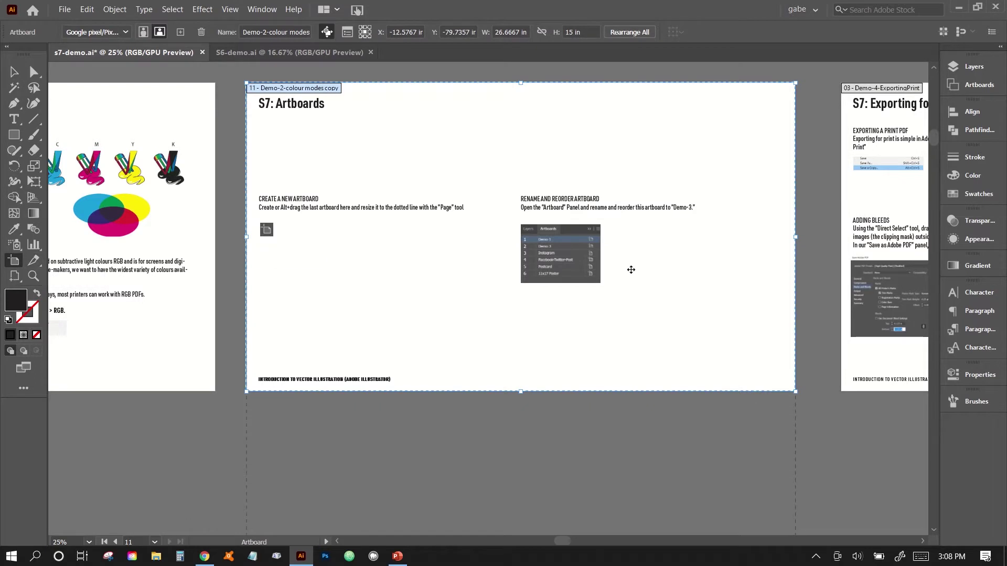
pyautogui.scroll(-3, 631, 270)
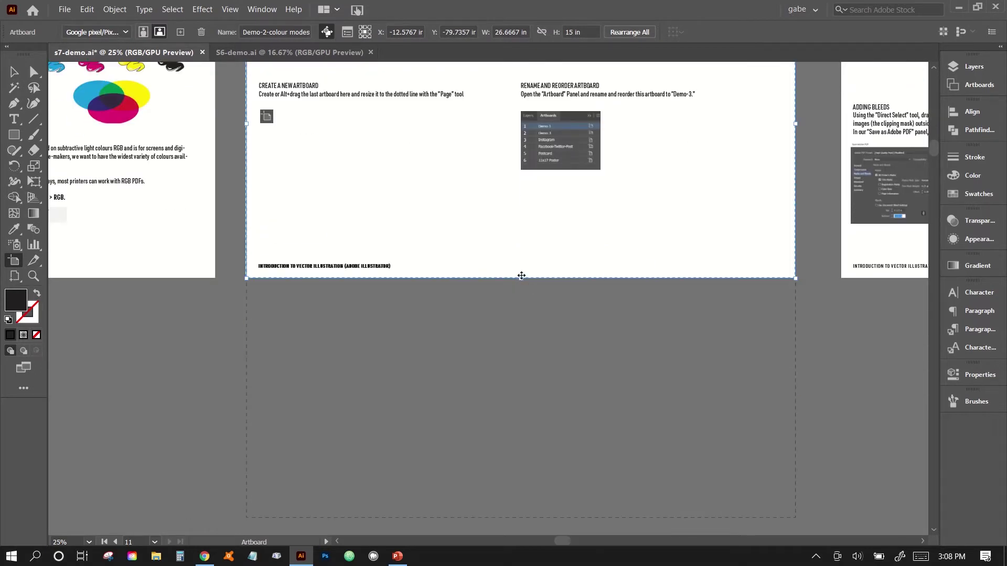
pyautogui.moveTo(521, 276); pyautogui.dragTo(546, 517)
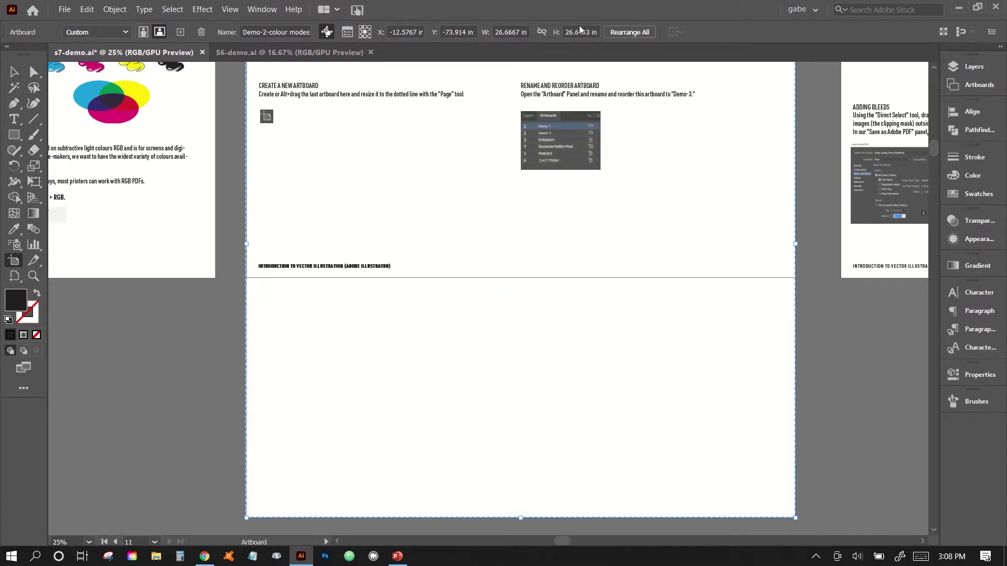
pyautogui.click(510, 30)
pyautogui.click(509, 30)
pyautogui.hotkey('ctrl', 'c')
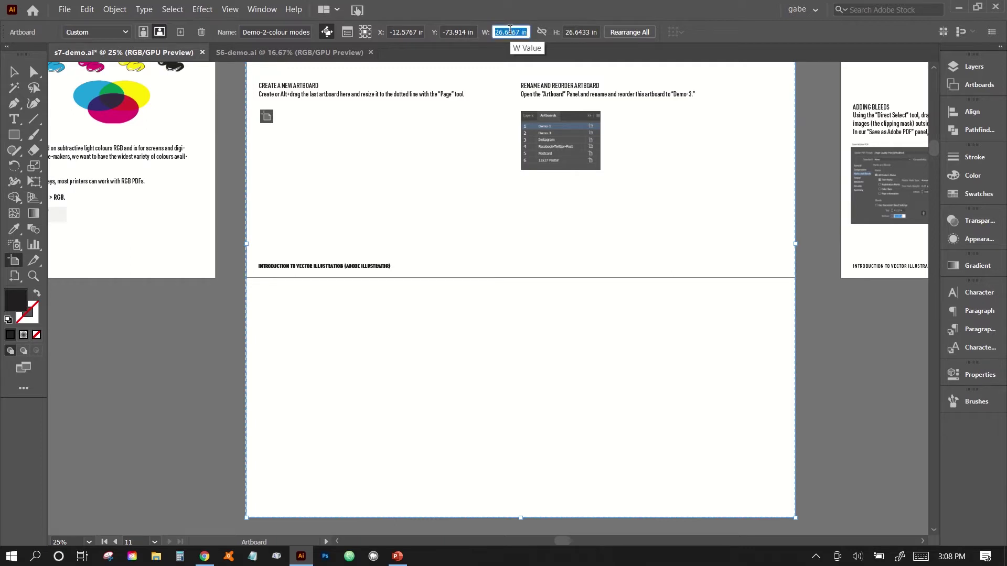
pyautogui.click(583, 30)
pyautogui.hotkey('ctrl', 'v')
pyautogui.press('Return')
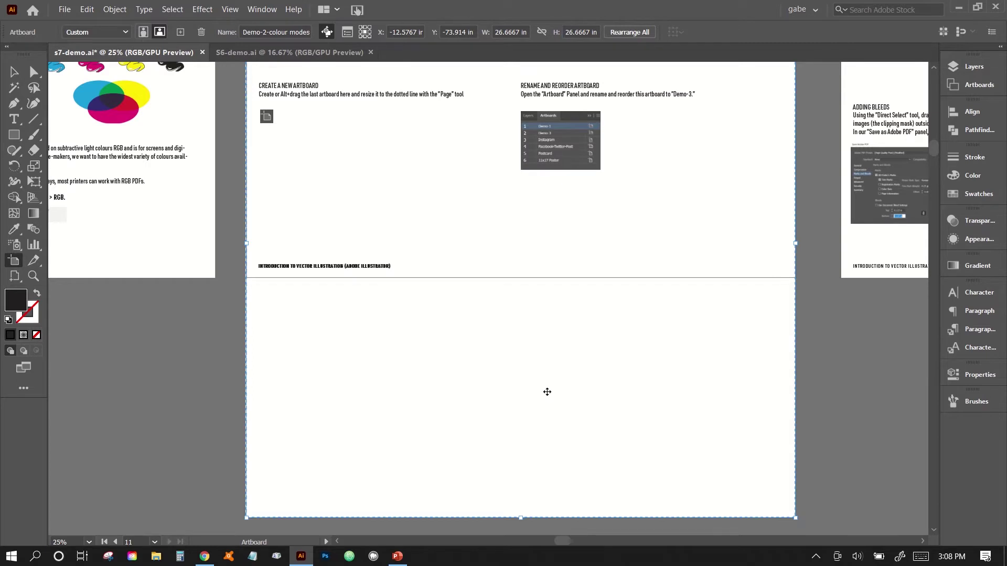
# Return to the Selection tool and scroll to review the square artboard over S7.
pyautogui.scroll(2, 547, 391)
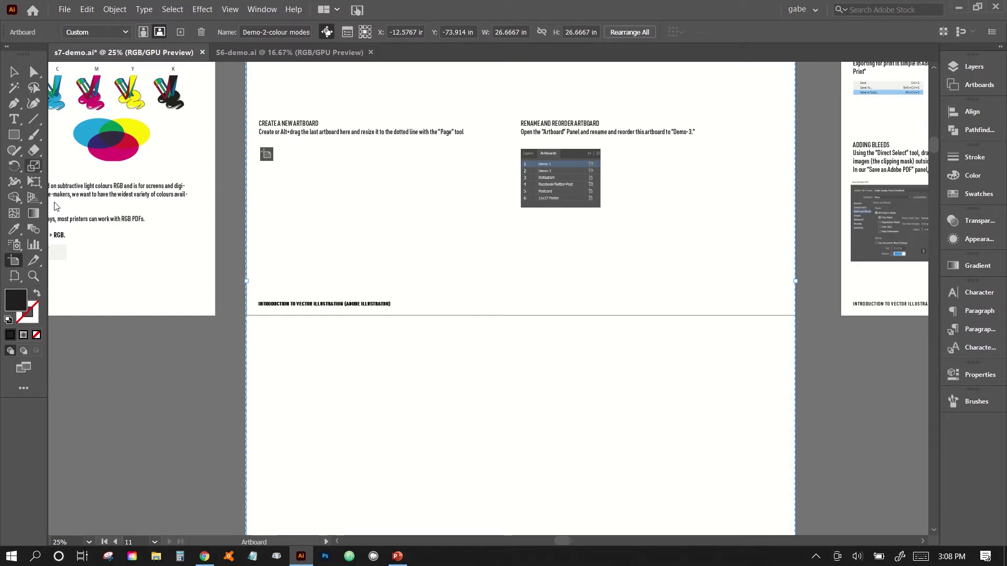
pyautogui.click(13, 74)
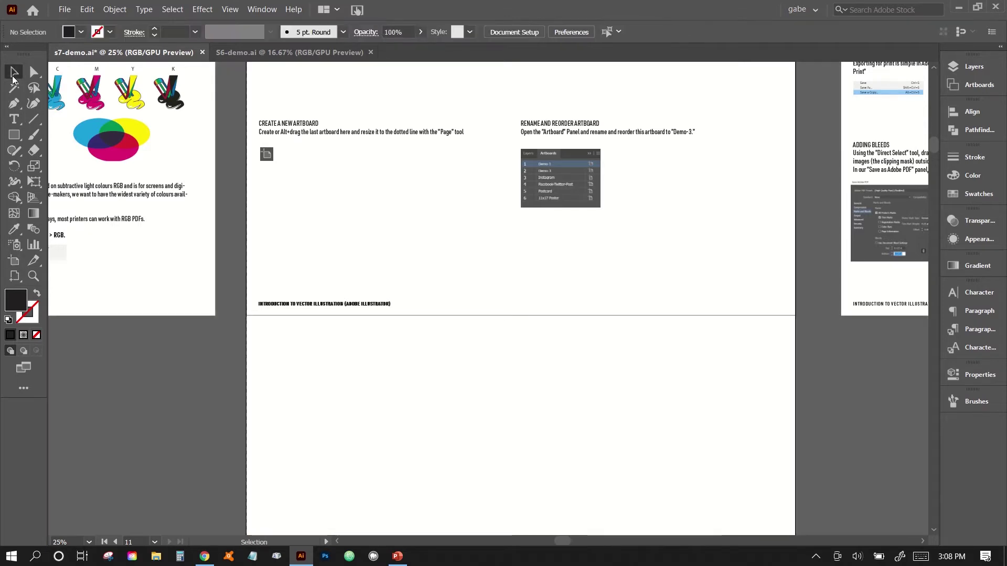
pyautogui.scroll(3, 326, 252)
pyautogui.scroll(-2, 327, 257)
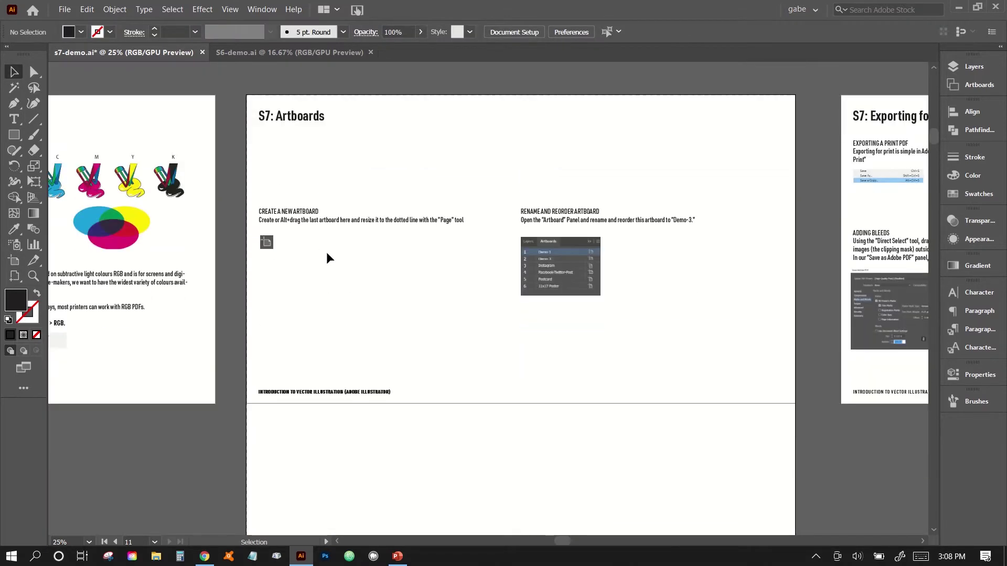
pyautogui.scroll(-1, 568, 288)
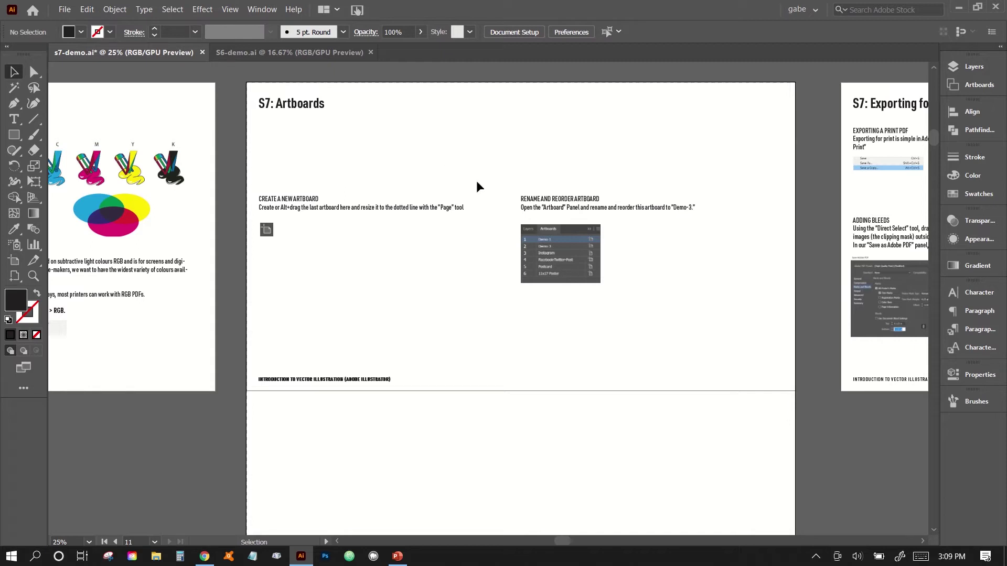
# In the Artboards panel, rename artboard 11 to Demo-3 and drag it to third position.
pyautogui.click(958, 86)
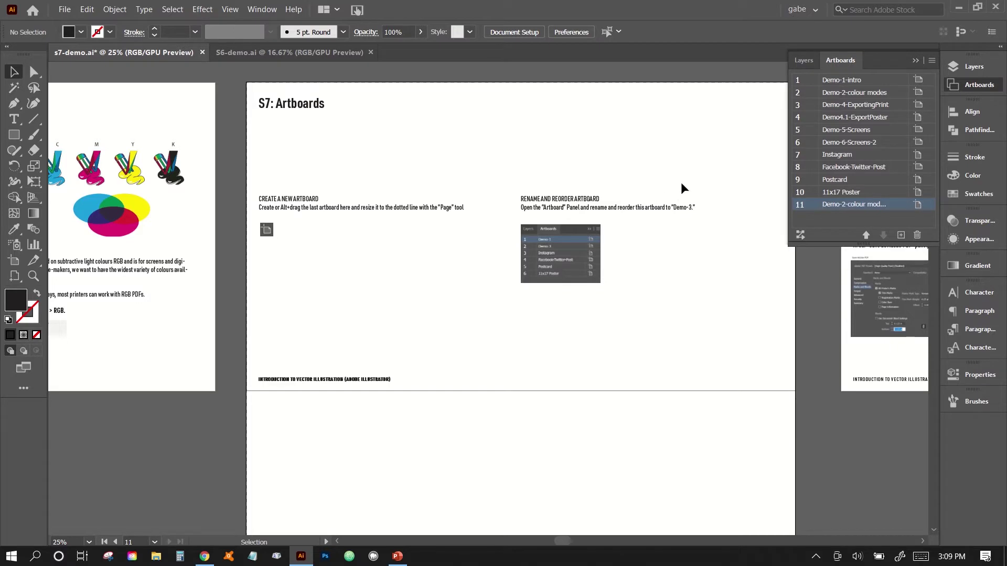
pyautogui.click(865, 205)
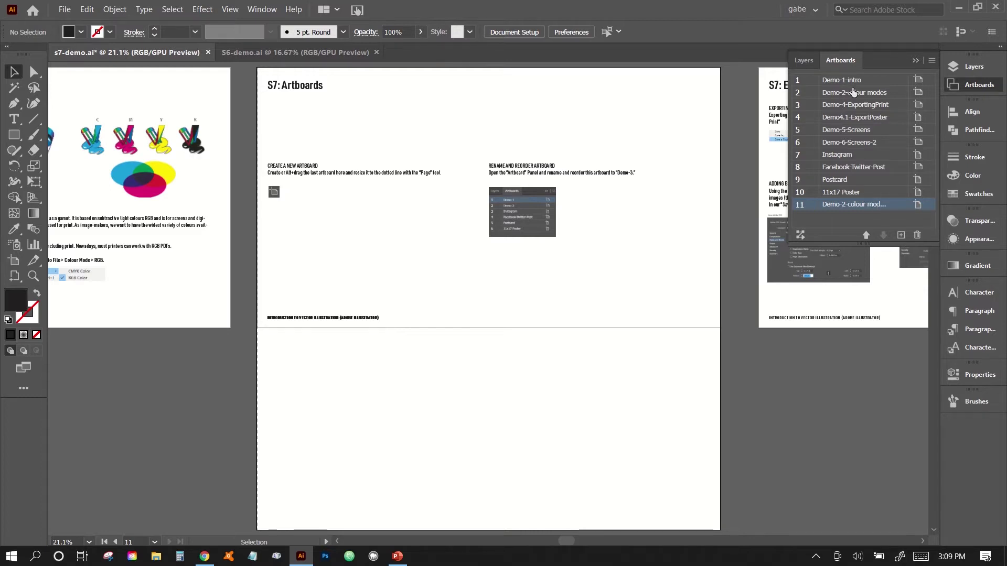
pyautogui.doubleClick(870, 205)
pyautogui.write('demp')
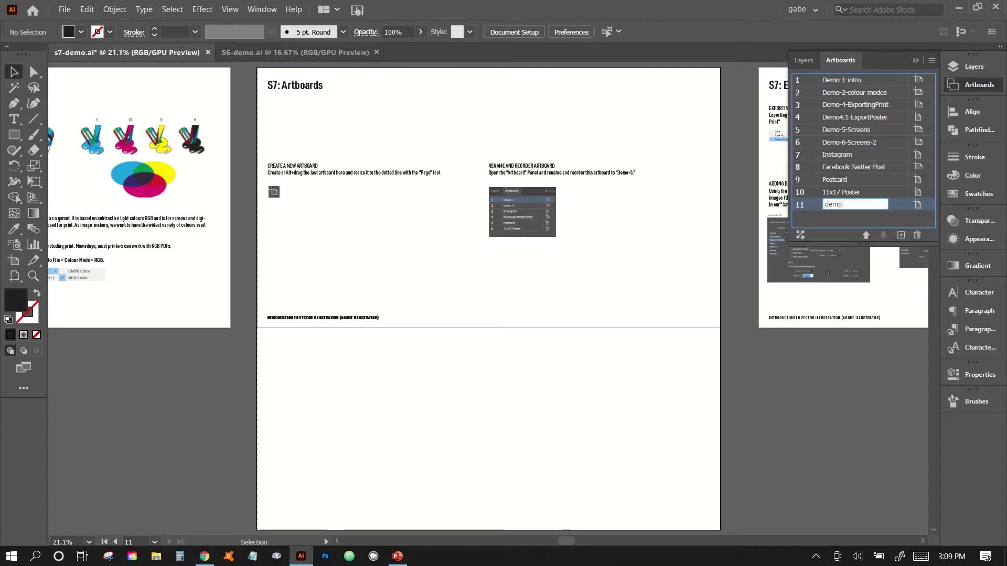
pyautogui.press('BackSpace')
pyautogui.press('BackSpace')
pyautogui.press('BackSpace')
pyautogui.write('Dem')
pyautogui.press('Return')
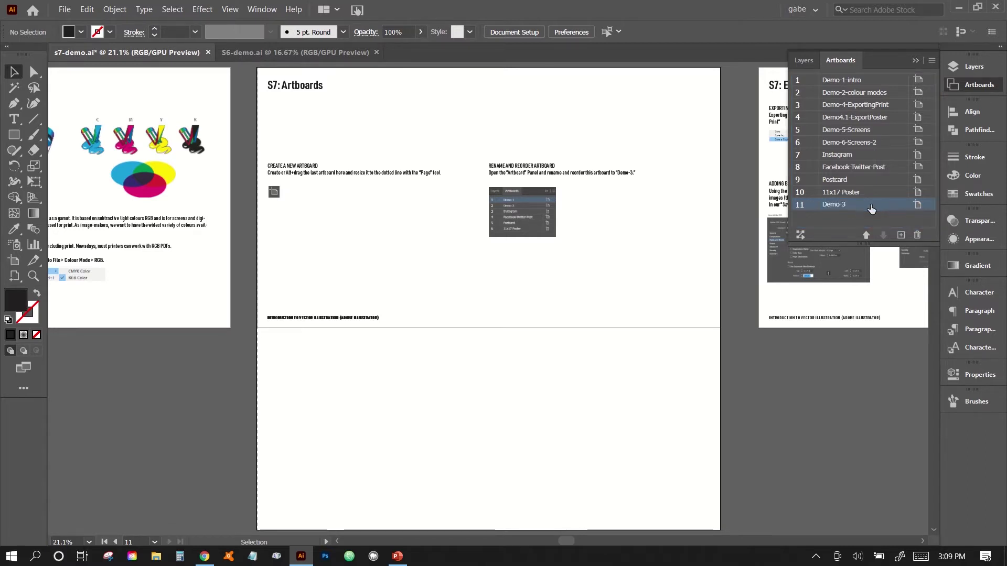
pyautogui.moveTo(871, 210); pyautogui.dragTo(865, 102)
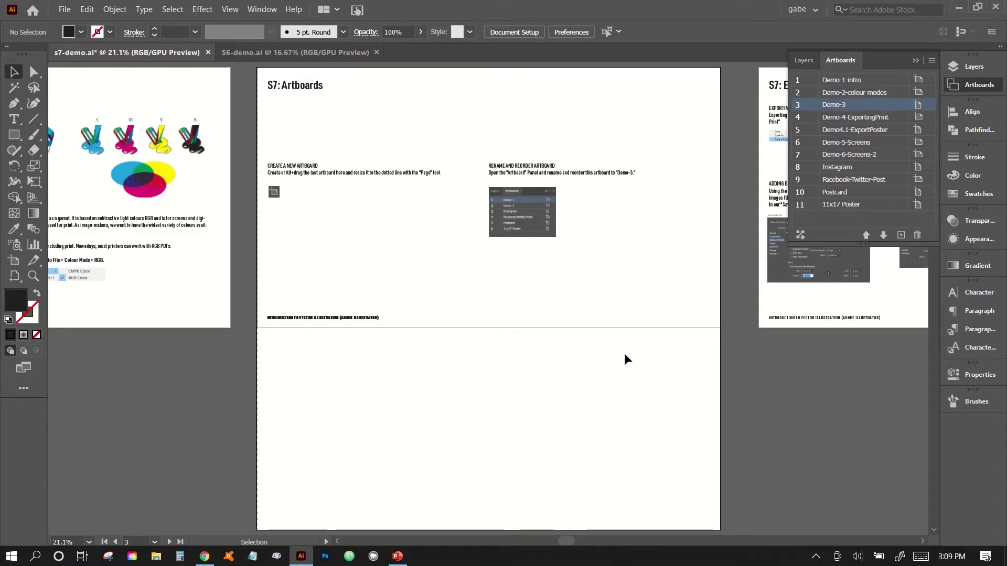
# Zoom out over all artboards, fit the Exporting for Print and Bleeds artboard, and exit full screen.
pyautogui.press('ctrl')
pyautogui.hotkey('ctrl', '-')
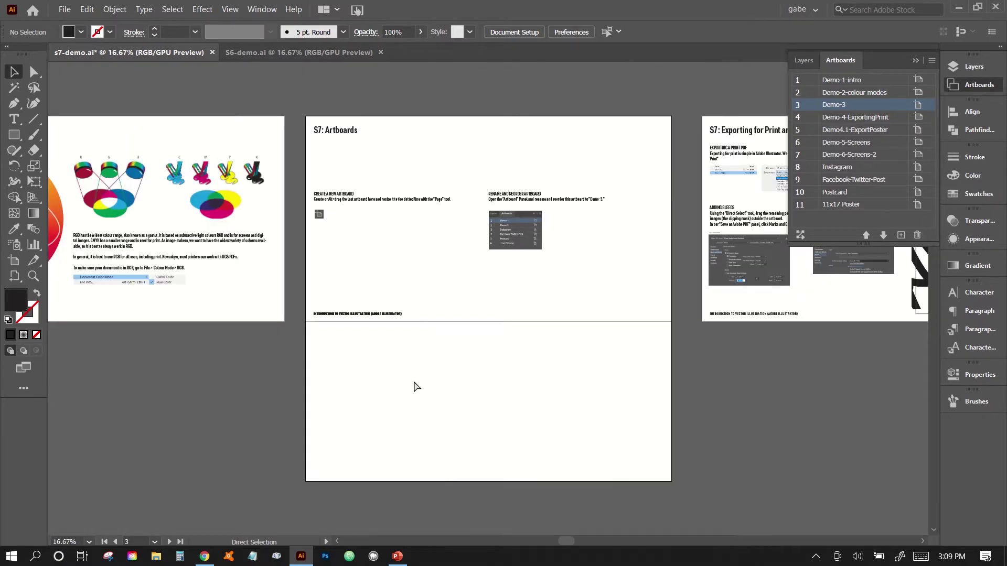
pyautogui.hotkey('ctrl', '-')
pyautogui.hotkey('ctrl', '-')
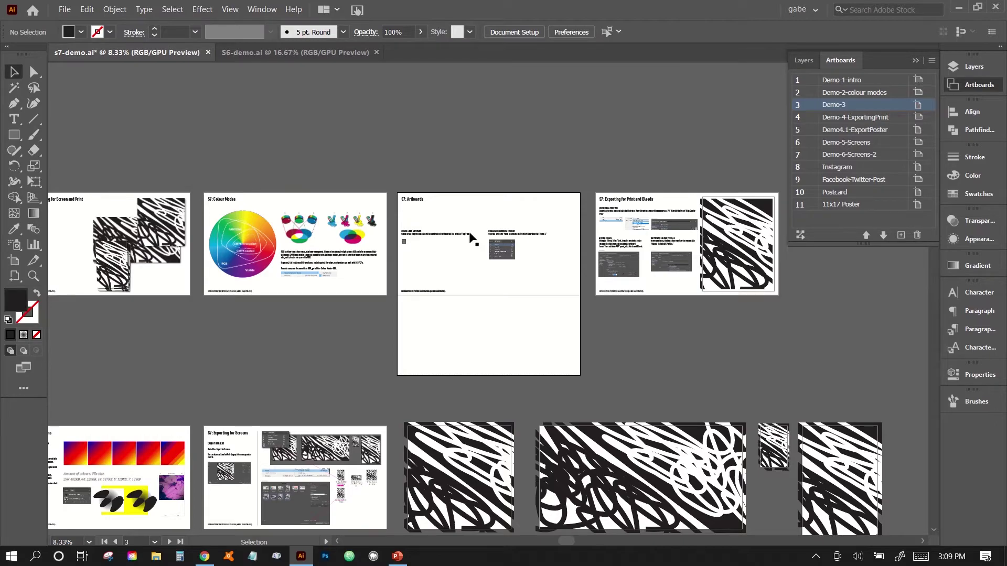
pyautogui.hotkey('ctrl', '0')
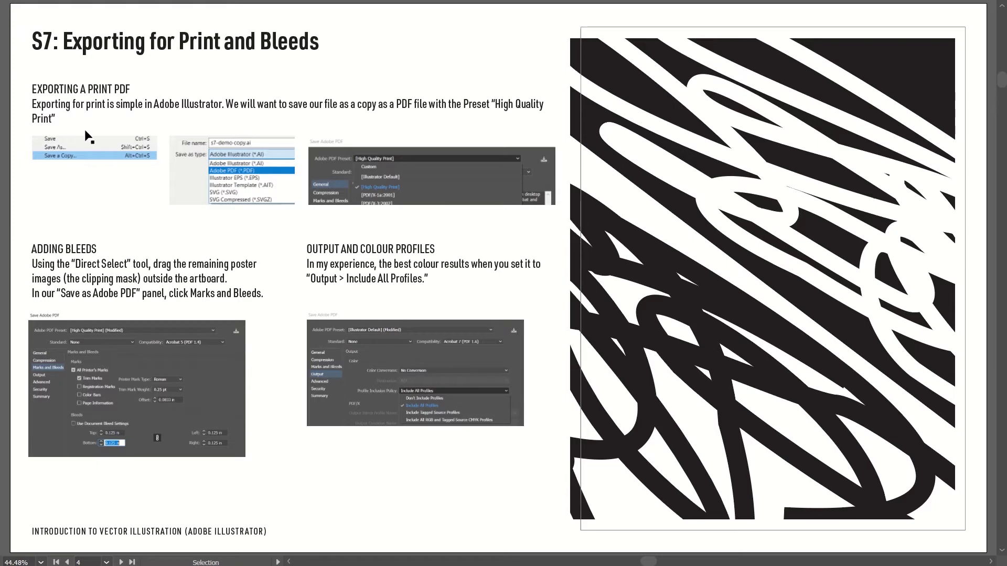
pyautogui.press('f')
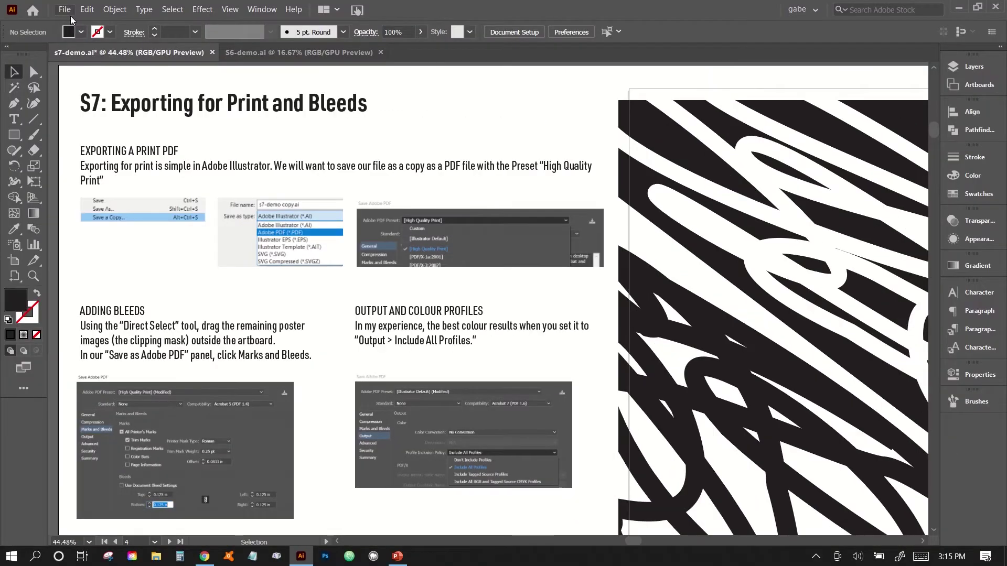
pyautogui.click(66, 10)
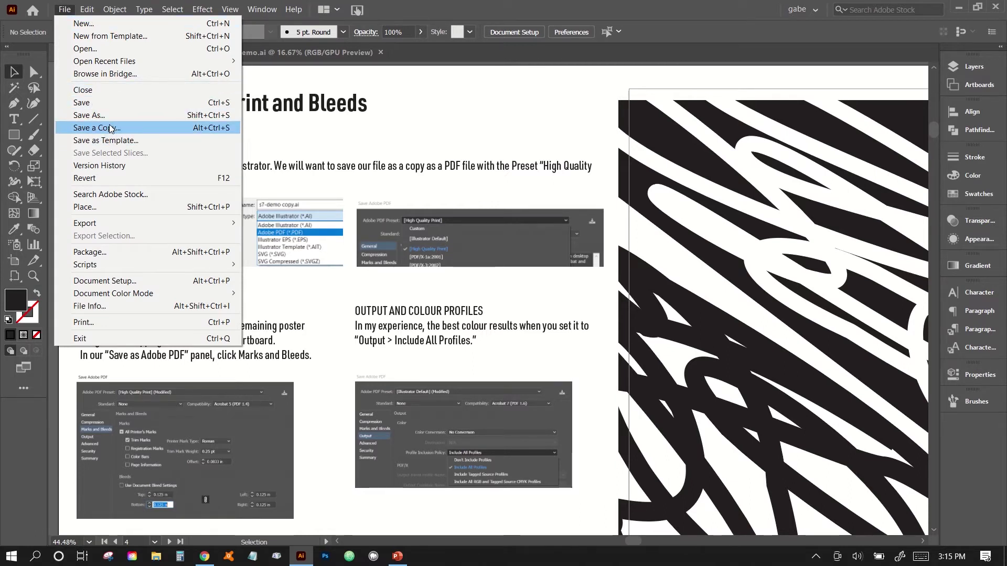
# Start a Save a Copy as Adobe PDF named s7-demo-print.pdf.
pyautogui.click(110, 129)
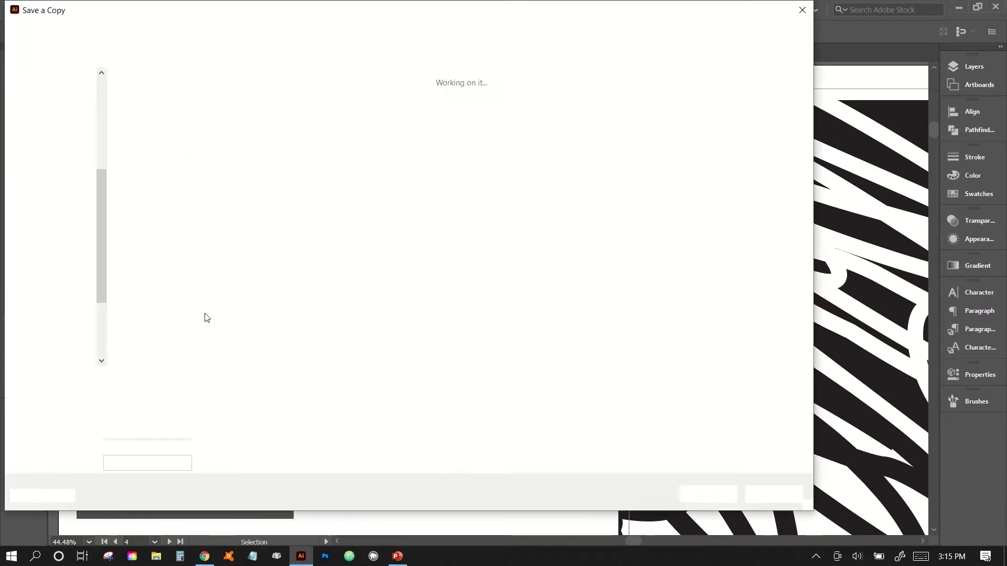
pyautogui.click(150, 397)
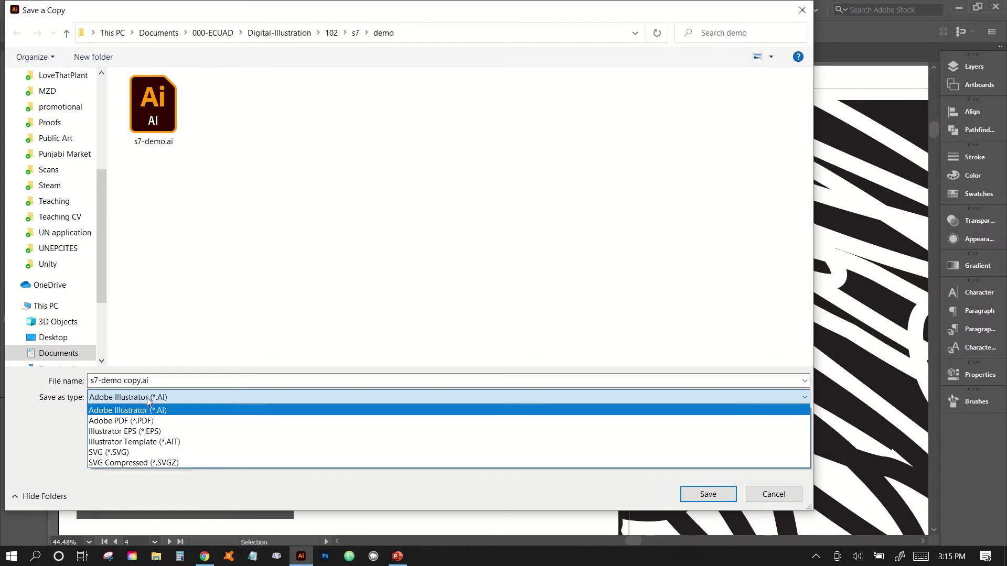
pyautogui.click(125, 420)
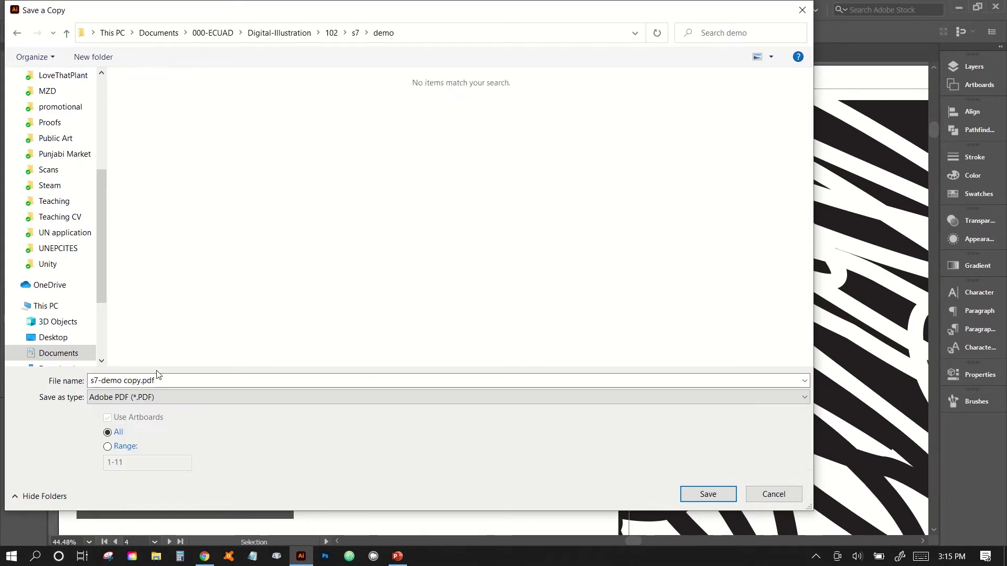
pyautogui.click(141, 381)
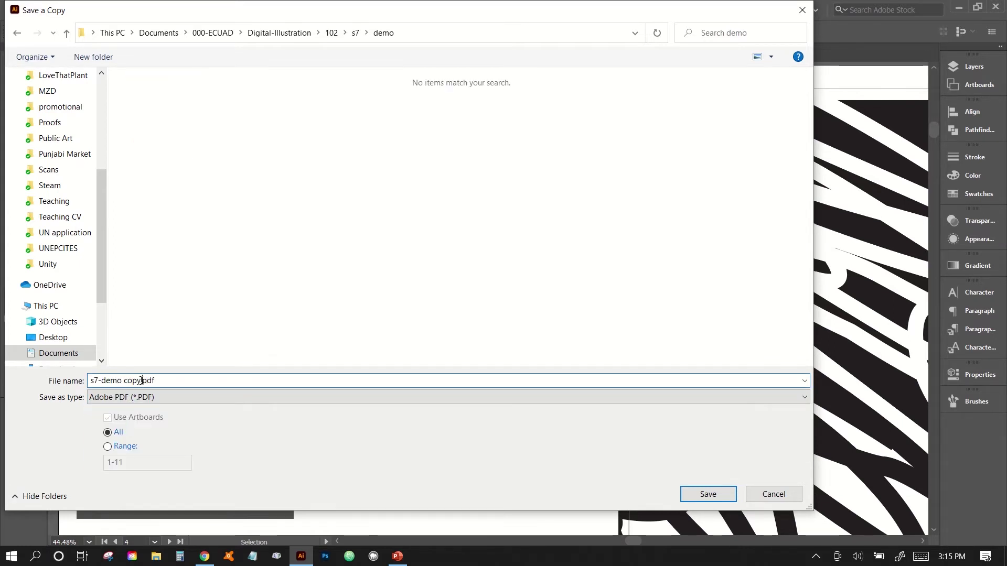
pyautogui.press('BackSpace')
pyautogui.press('BackSpace')
pyautogui.press('BackSpace')
pyautogui.press('BackSpace')
pyautogui.press('BackSpace')
pyautogui.write('-')
pyautogui.write('print')
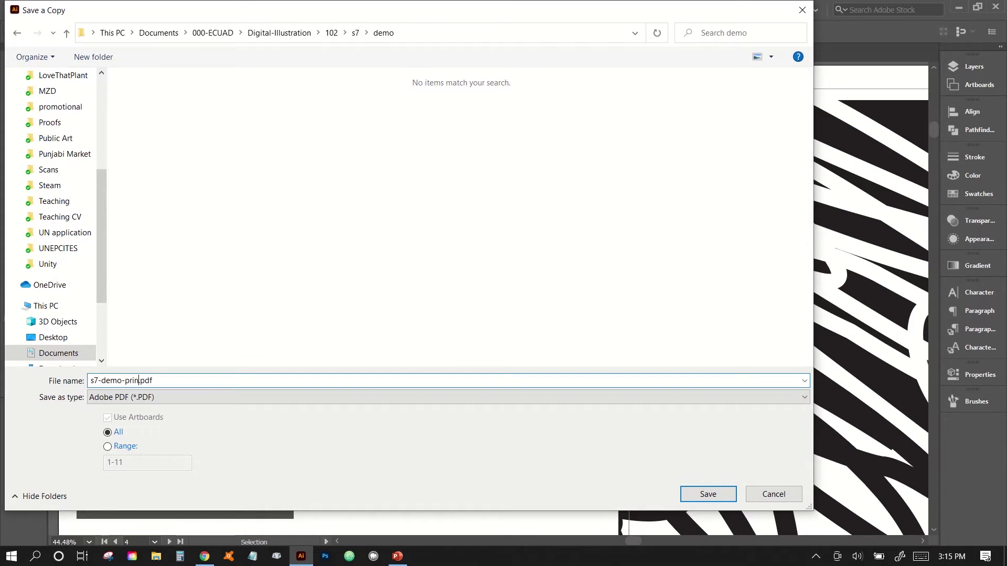
# Limit the export to artboard range 5 and save the copy.
pyautogui.click(125, 446)
pyautogui.click(131, 463)
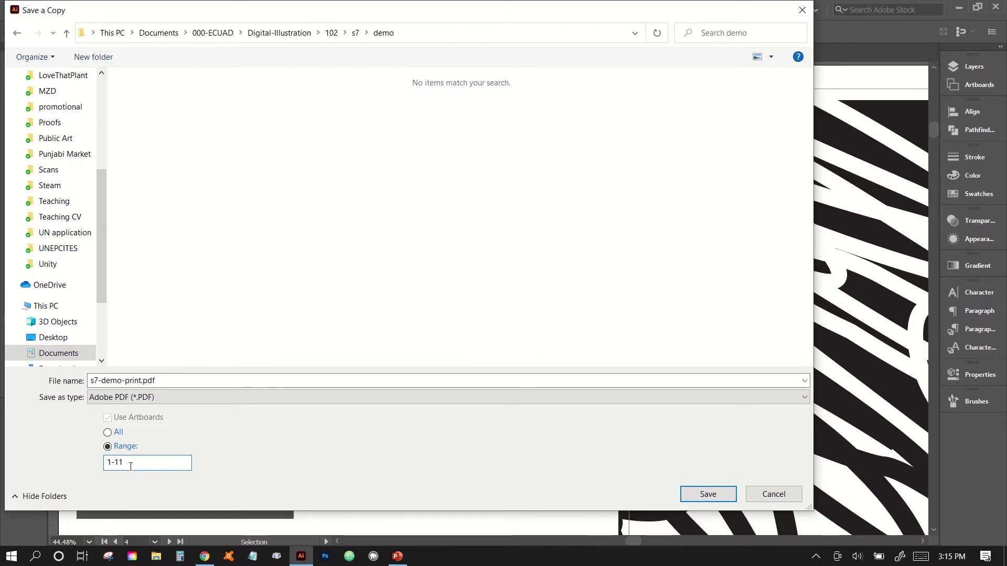
pyautogui.press('BackSpace')
pyautogui.press('BackSpace')
pyautogui.moveTo(600, 10); pyautogui.dragTo(668, 68)
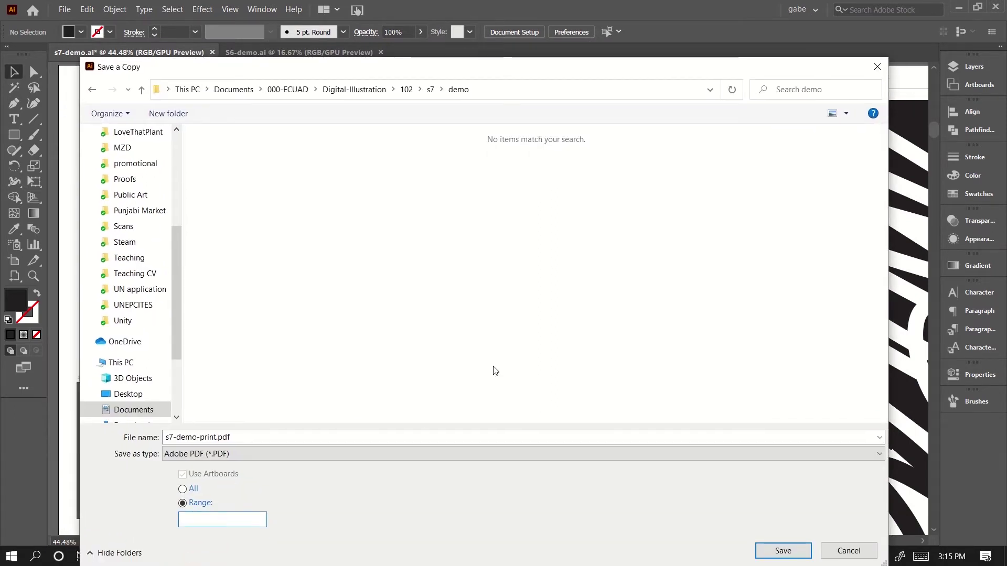
pyautogui.moveTo(498, 59); pyautogui.dragTo(193, 110)
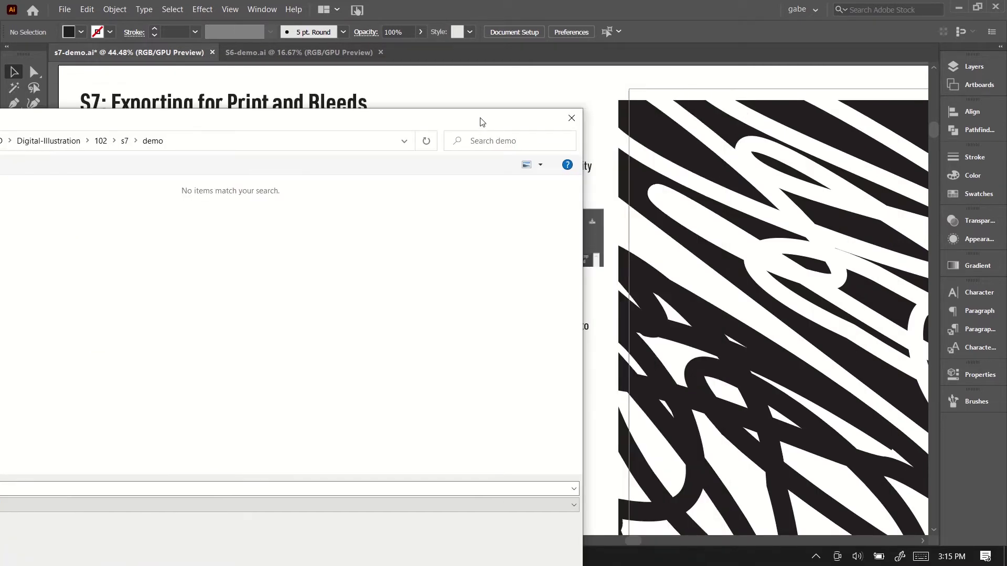
pyautogui.moveTo(447, 125); pyautogui.dragTo(761, 46)
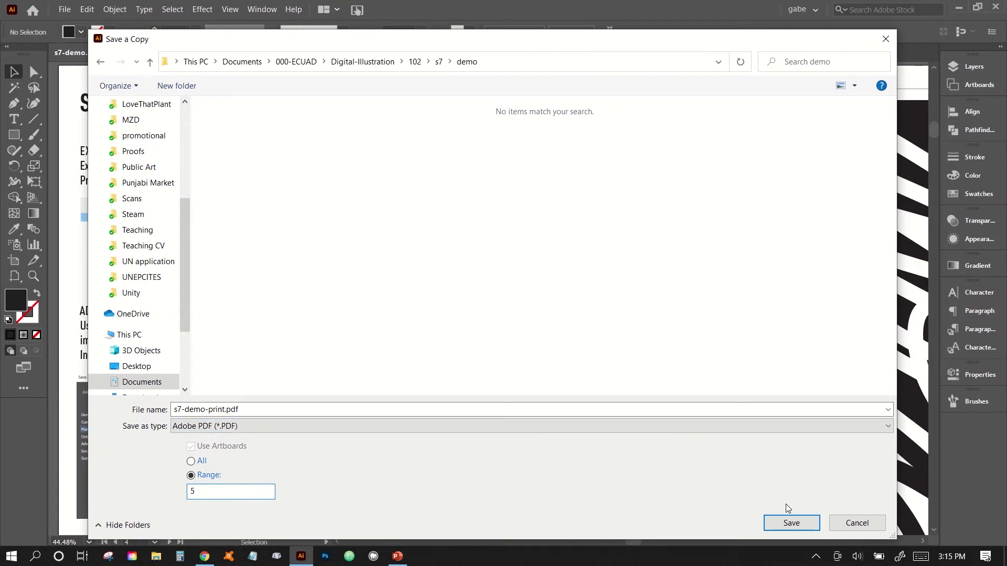
pyautogui.click(789, 523)
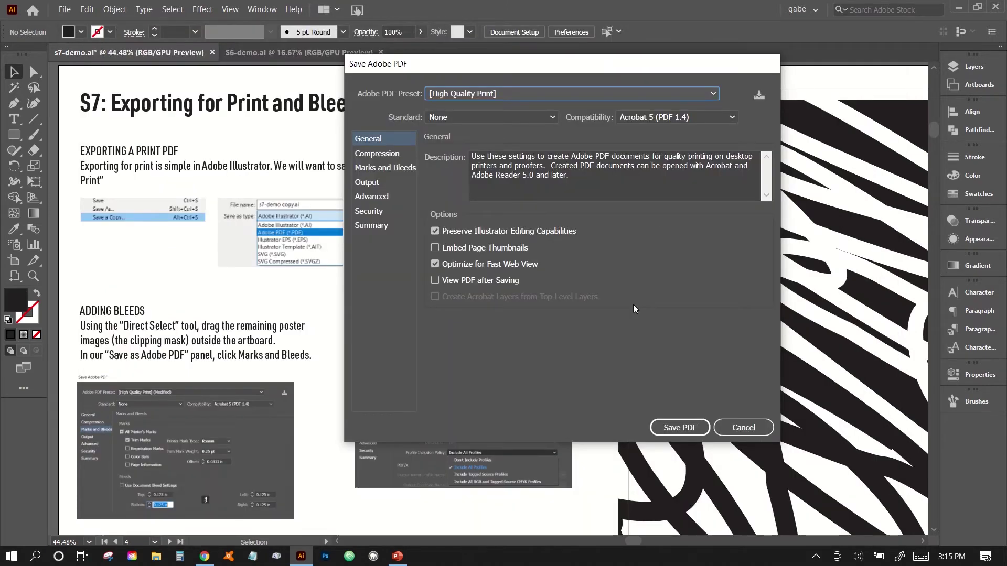
# Choose the [High Quality Print] Adobe PDF preset and save the PDF.
pyautogui.click(468, 94)
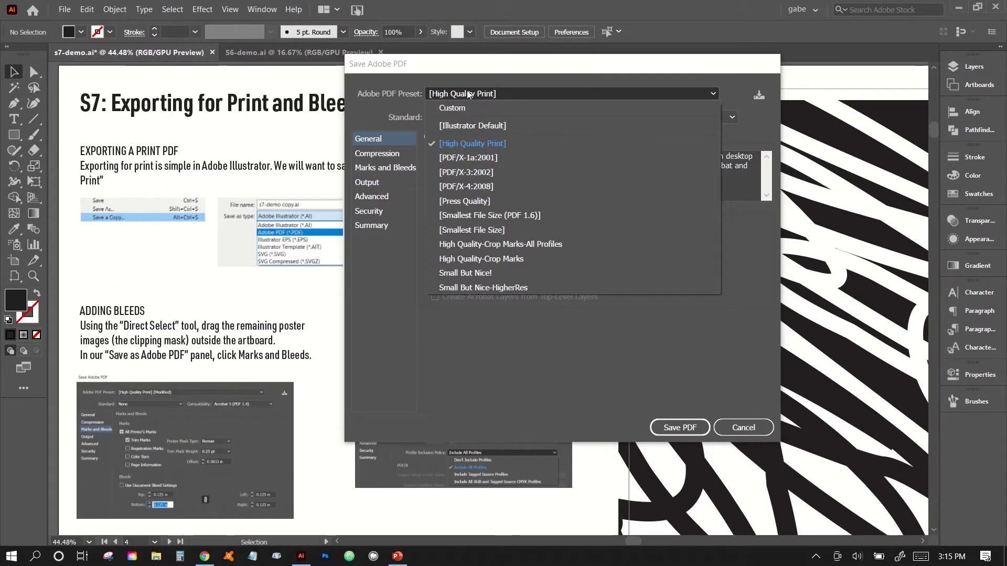
pyautogui.click(455, 108)
pyautogui.click(455, 94)
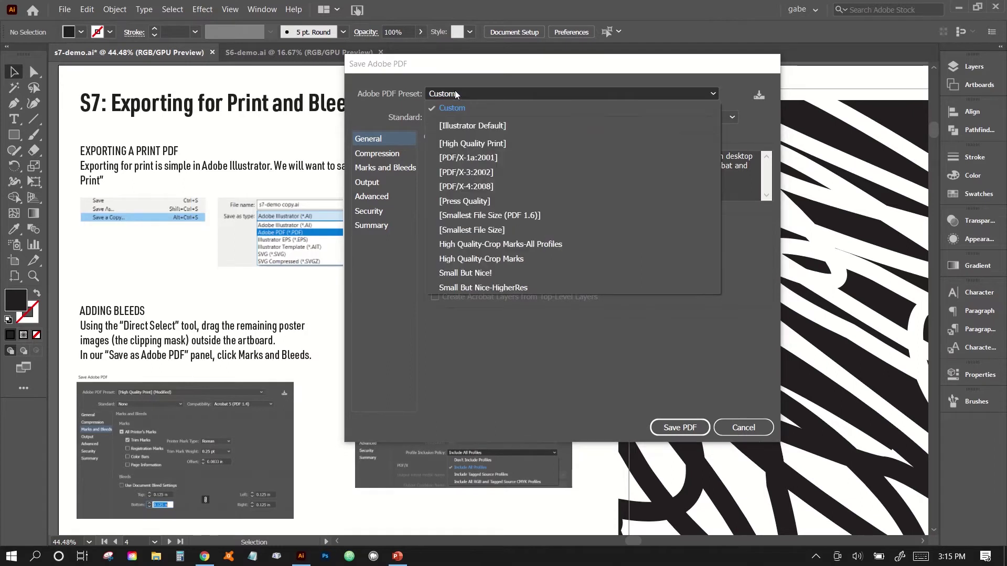
pyautogui.click(454, 143)
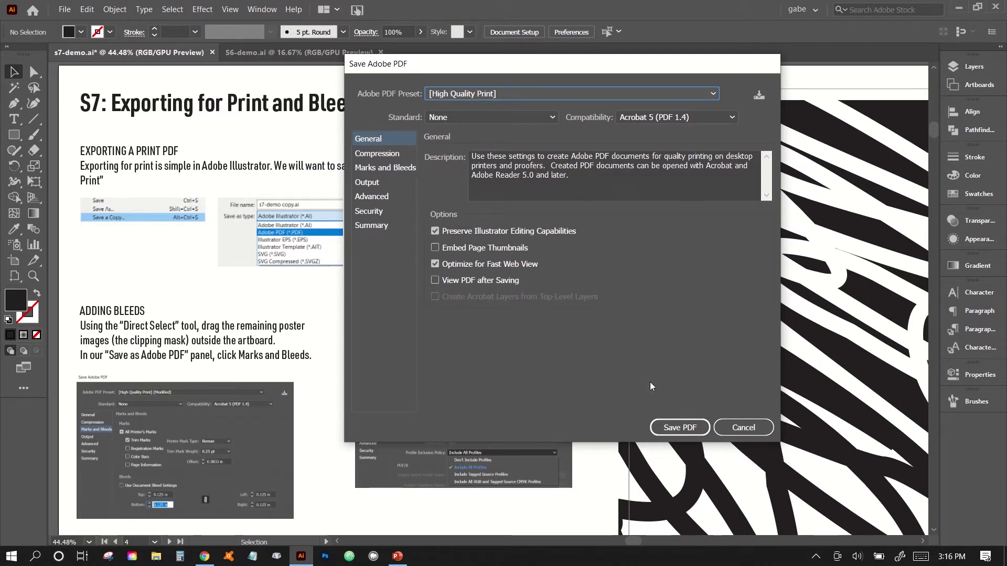
pyautogui.click(674, 427)
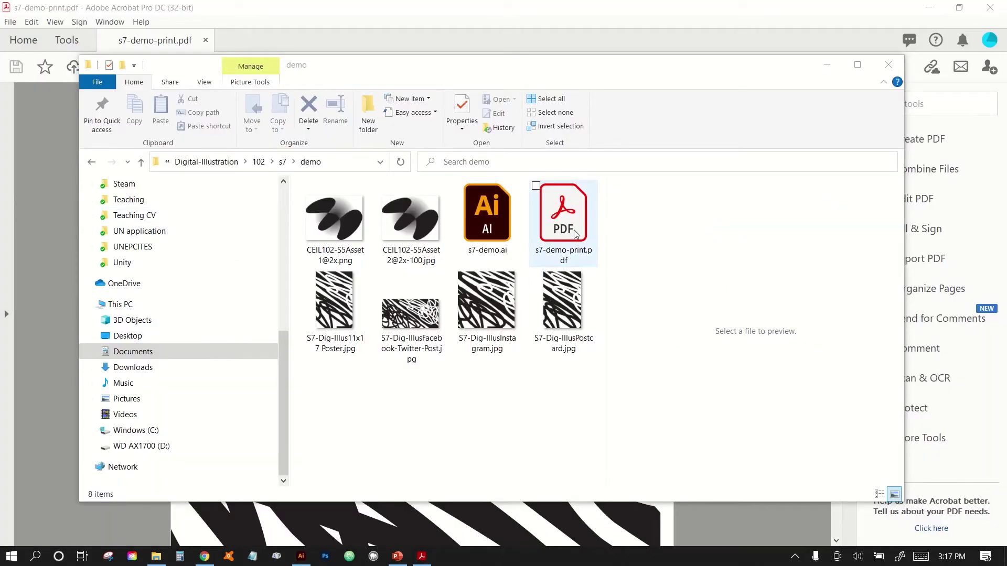
# View the exported s7-demo-print.pdf in Acrobat, scrolling over the poster page.
pyautogui.click(699, 518)
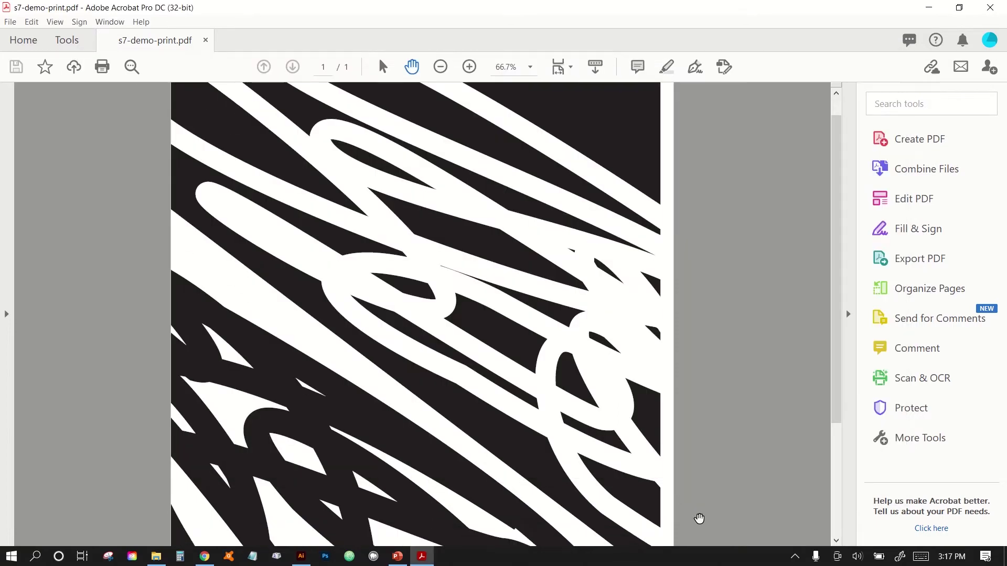
pyautogui.scroll(3, 699, 518)
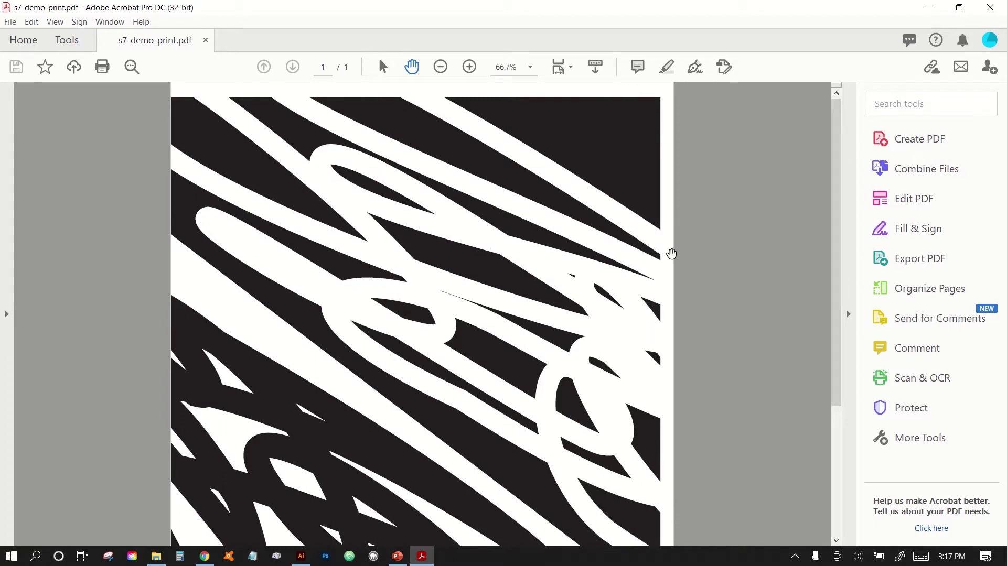
pyautogui.scroll(-5, 668, 321)
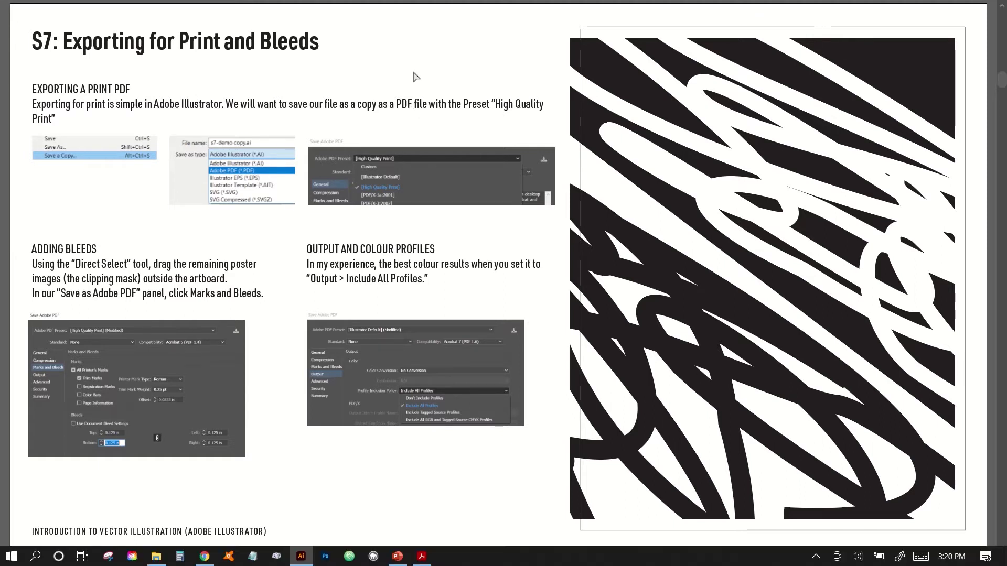
pyautogui.scroll(1, 517, 119)
# Exit full screen and check the artboard boundaries around the poster.
pyautogui.press('Escape')
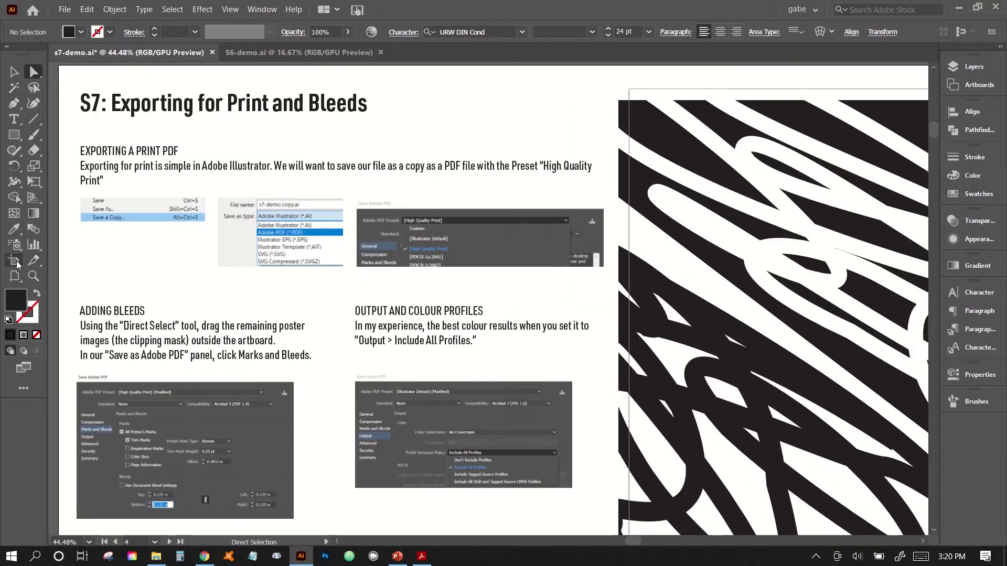
pyautogui.click(14, 261)
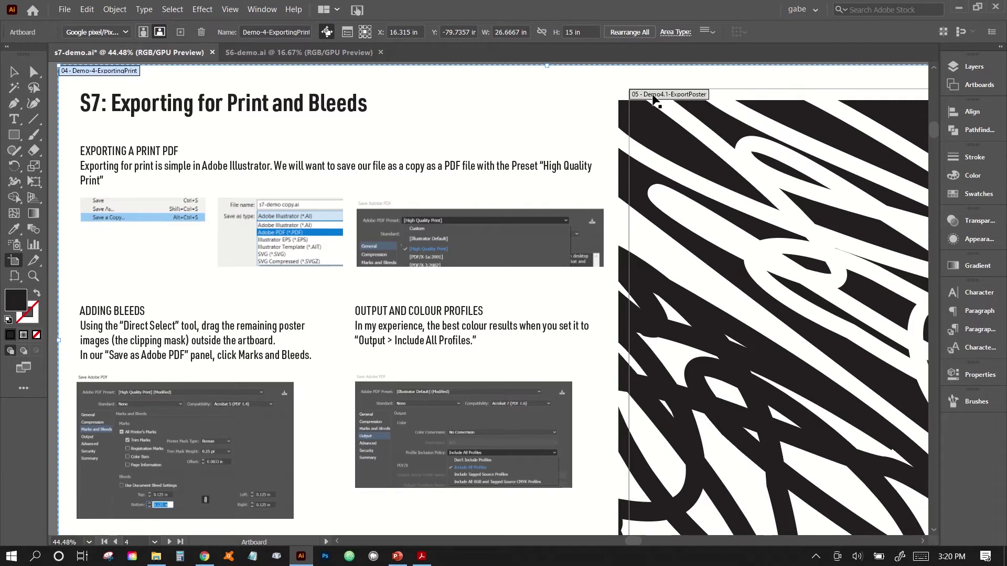
pyautogui.hscroll(3, 760, 143)
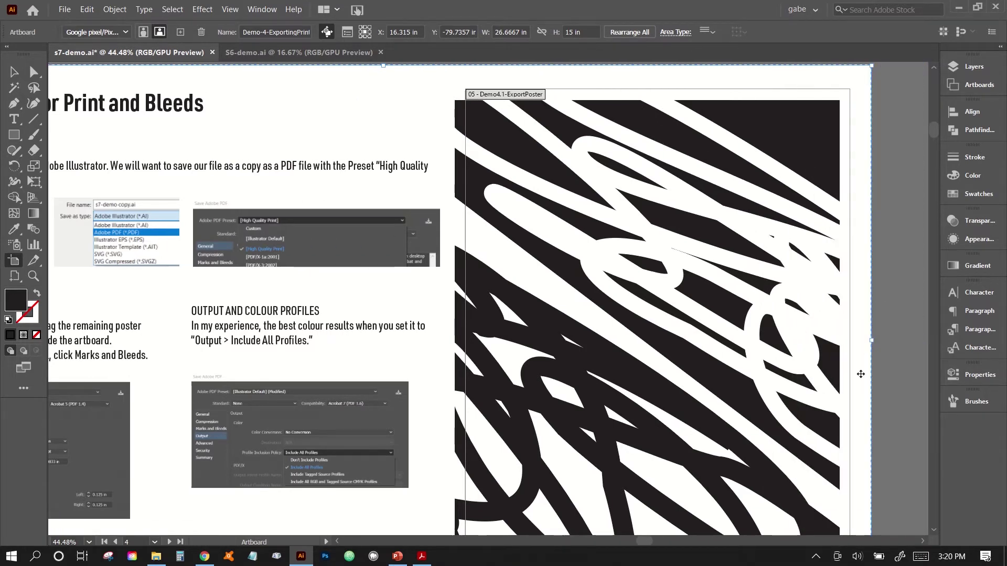
pyautogui.scroll(-3, 860, 374)
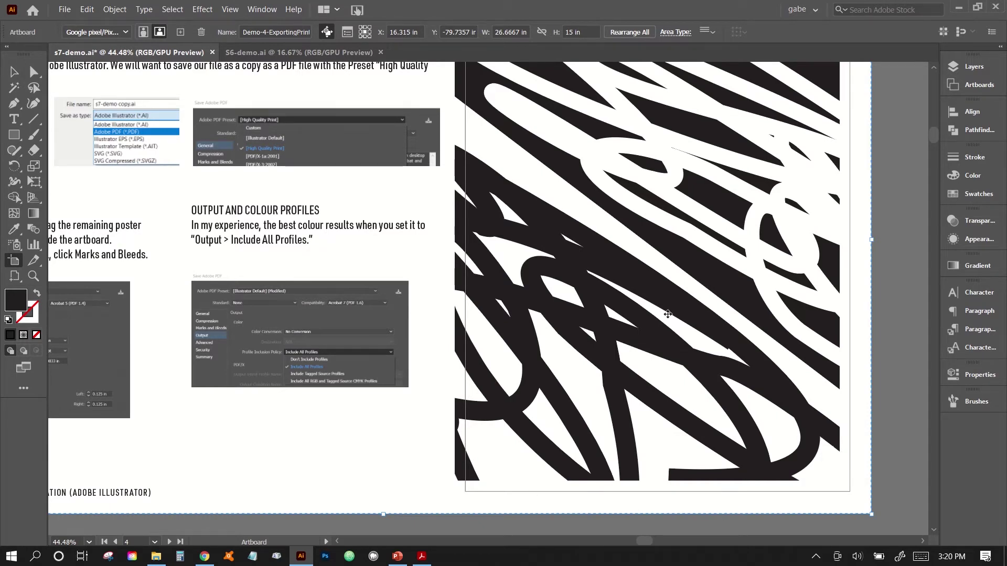
pyautogui.scroll(3, 667, 314)
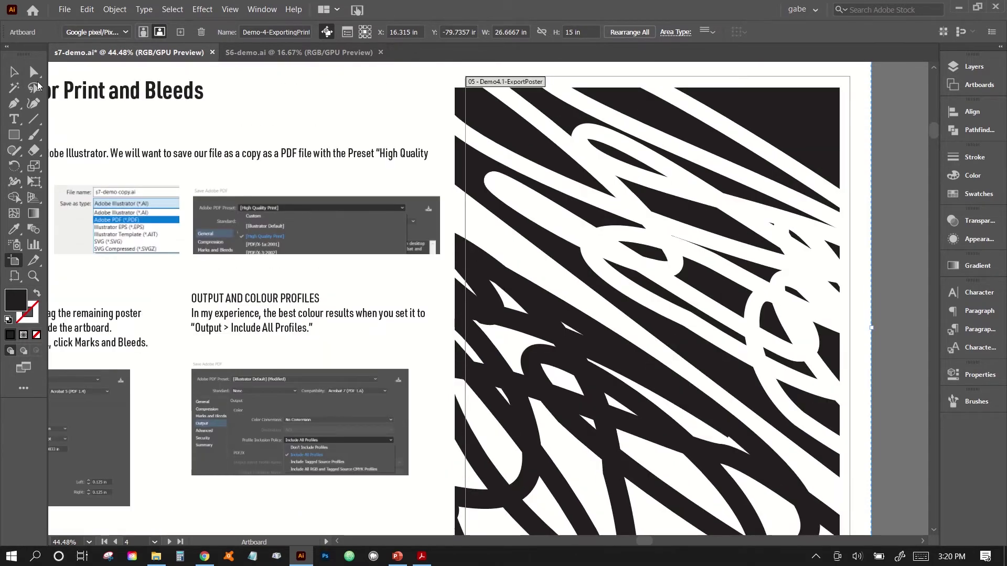
pyautogui.click(35, 88)
# Select the poster's clipping path with Direct Selection and nudge it upward.
pyautogui.click(33, 71)
pyautogui.click(313, 77)
pyautogui.click(404, 78)
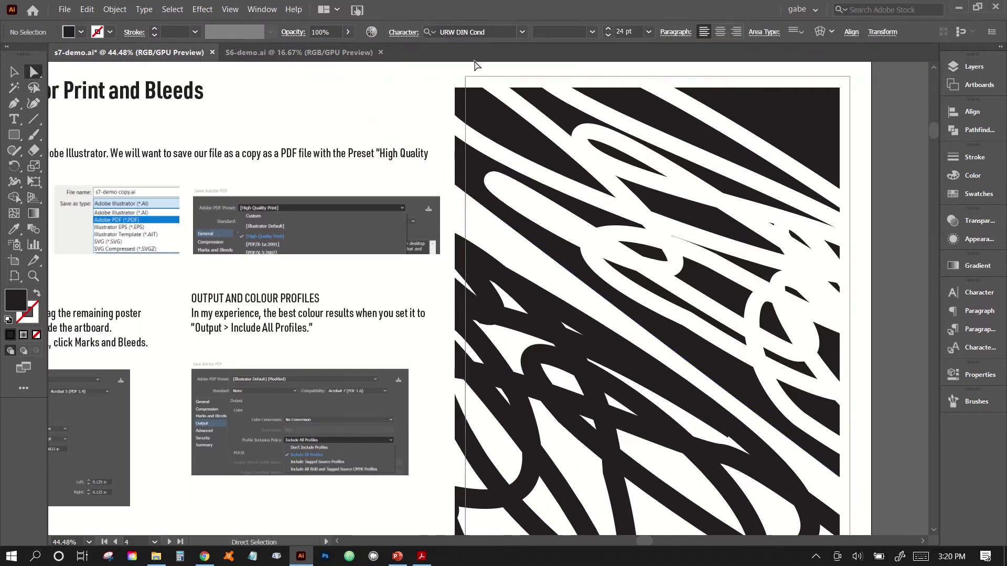
pyautogui.click(465, 95)
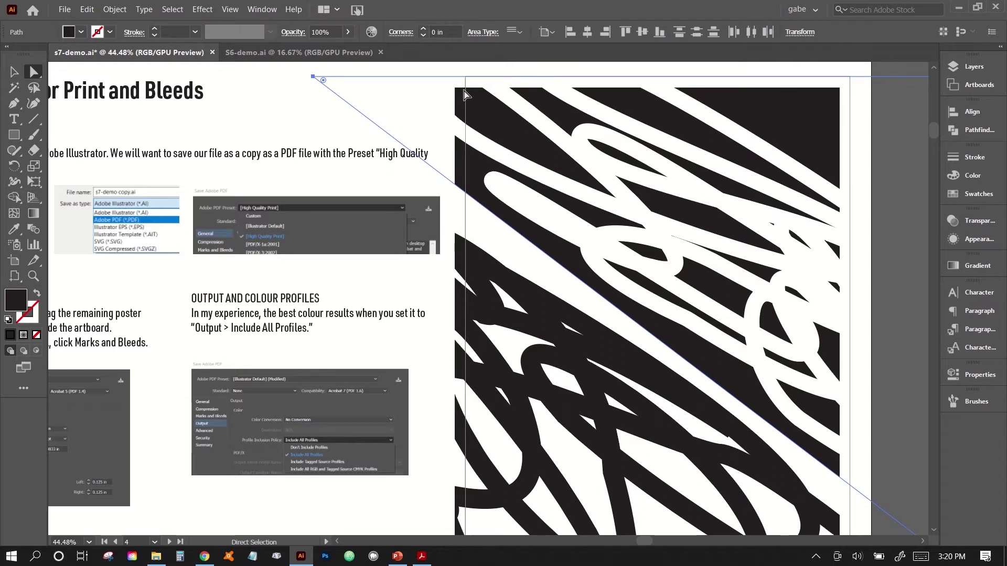
pyautogui.click(469, 94)
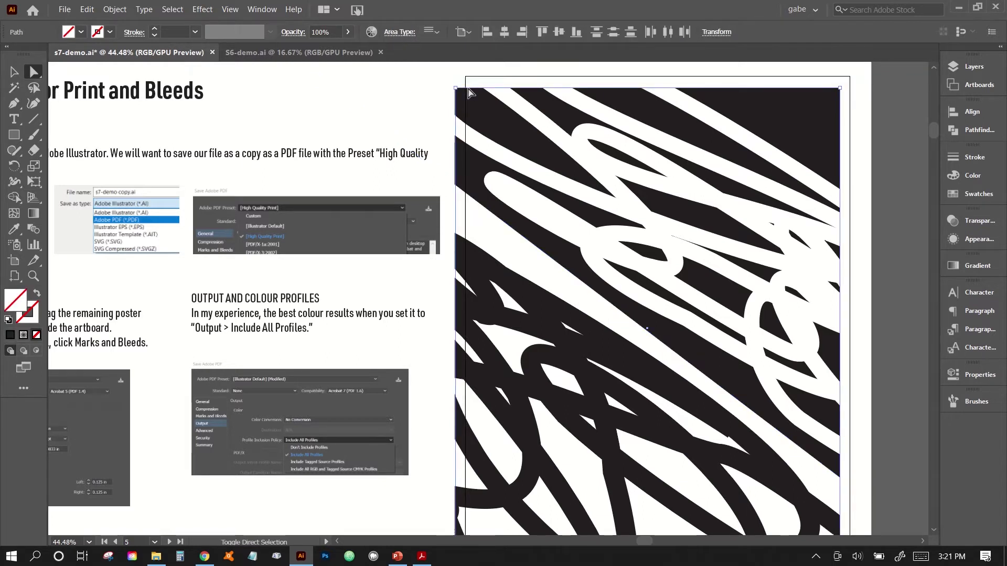
pyautogui.keyDown('shift'); pyautogui.click(469, 94); pyautogui.keyUp('shift')
pyautogui.hotkey('shift', 'Up')
pyautogui.hotkey('shift', 'Up')
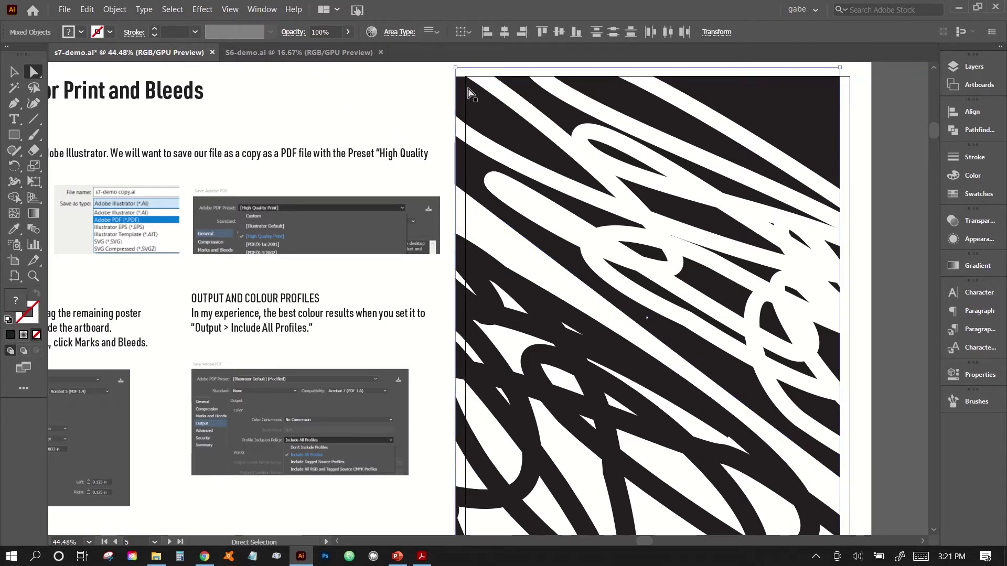
pyautogui.click(789, 104)
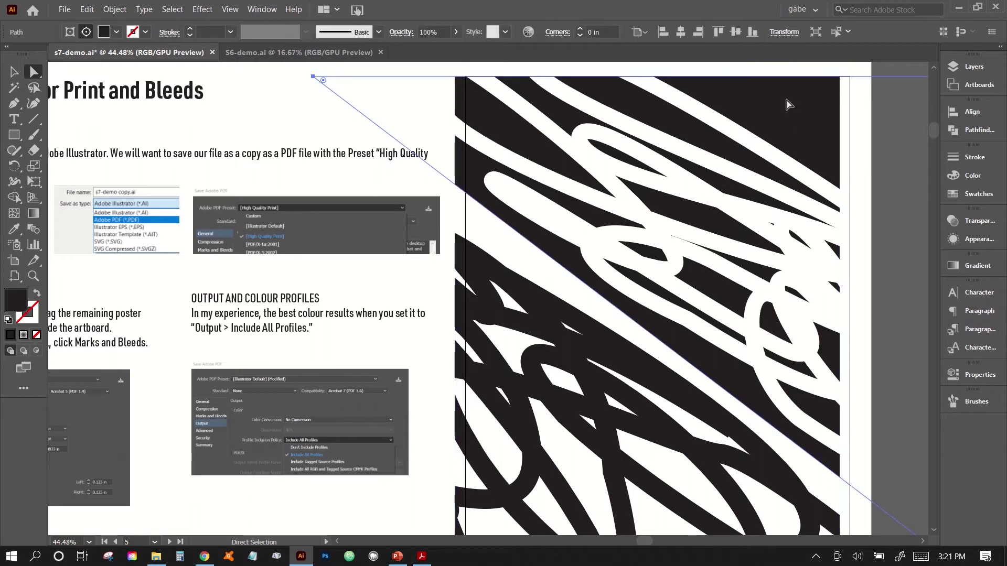
pyautogui.press('ctrl')
pyautogui.hotkey('shift', 'Up')
pyautogui.hotkey('shift', 'Up')
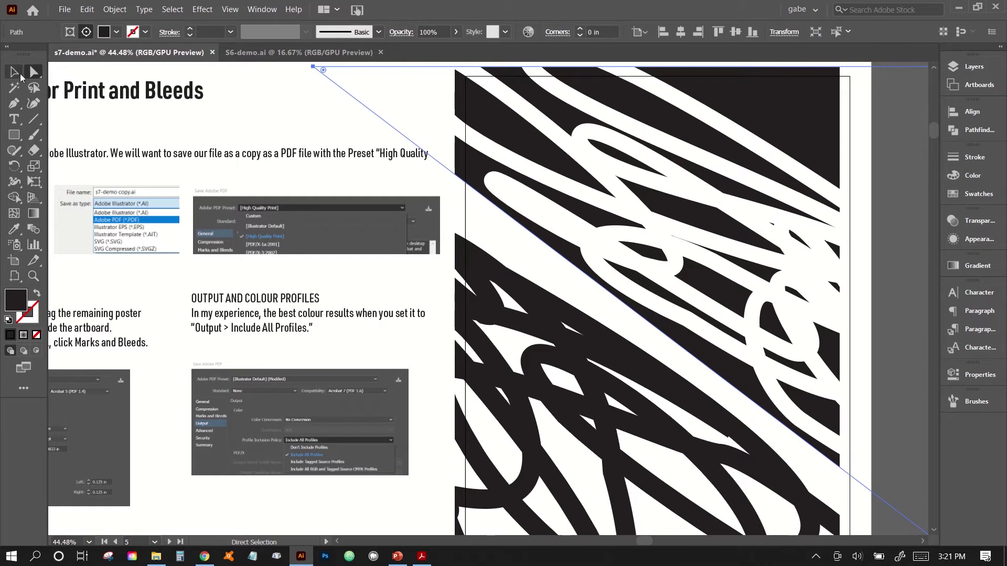
# Enlarge the clipping mask past the artboard's bottom-left corner.
pyautogui.click(14, 70)
pyautogui.scroll(-3, 518, 282)
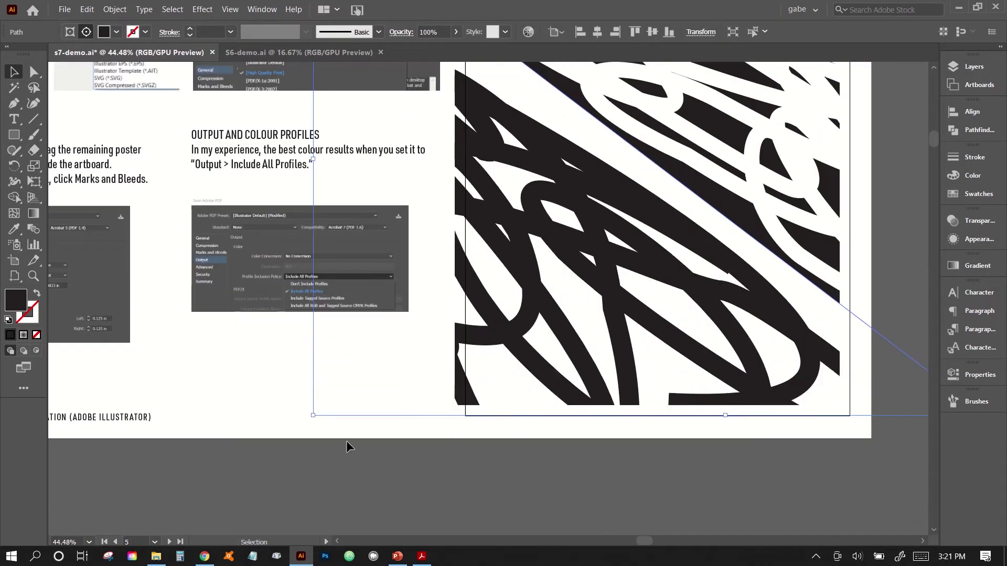
pyautogui.moveTo(313, 415); pyautogui.dragTo(300, 428)
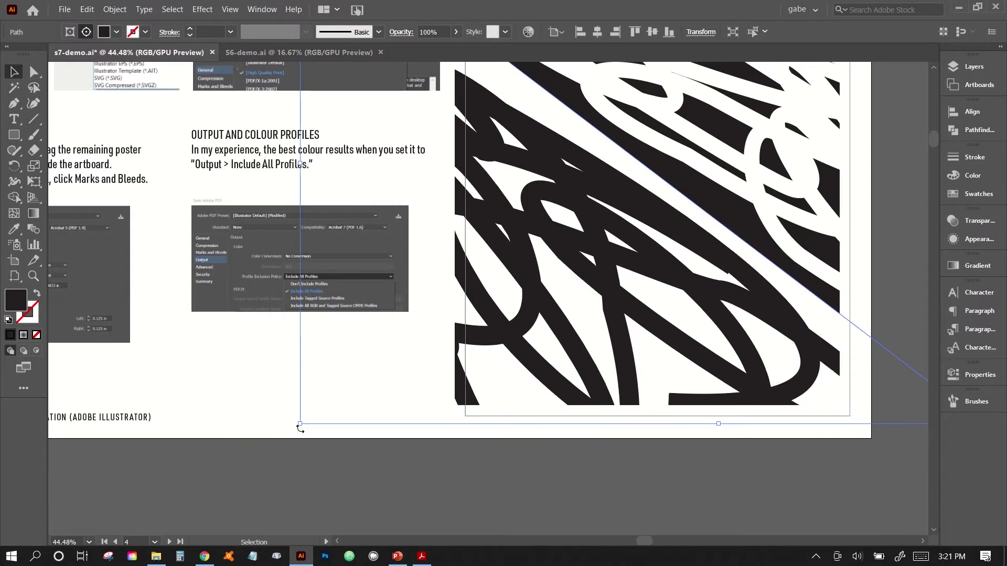
pyautogui.scroll(4, 300, 429)
# Push the mask's right edge outward past the artboard with arrow nudges.
pyautogui.click(33, 74)
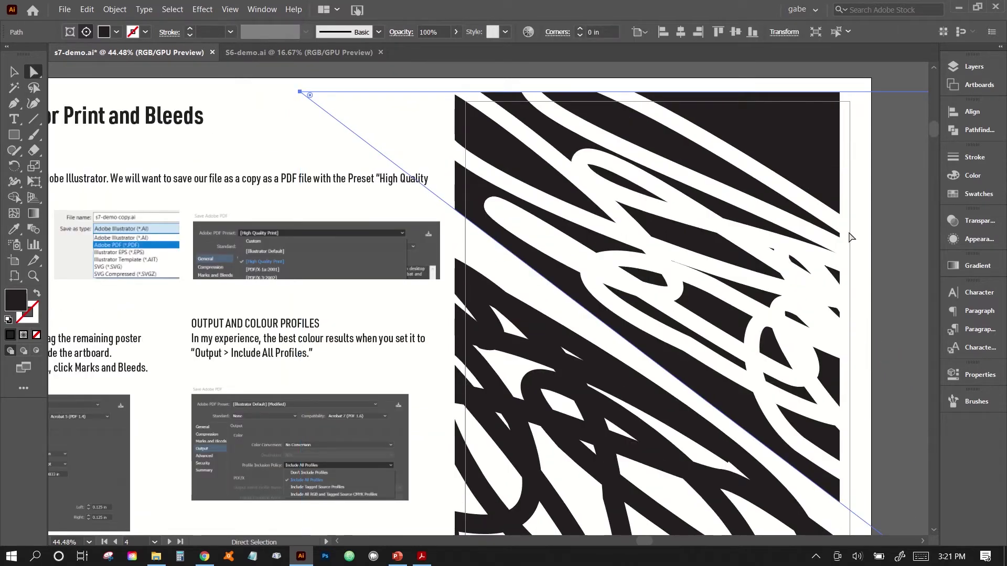
pyautogui.click(841, 152)
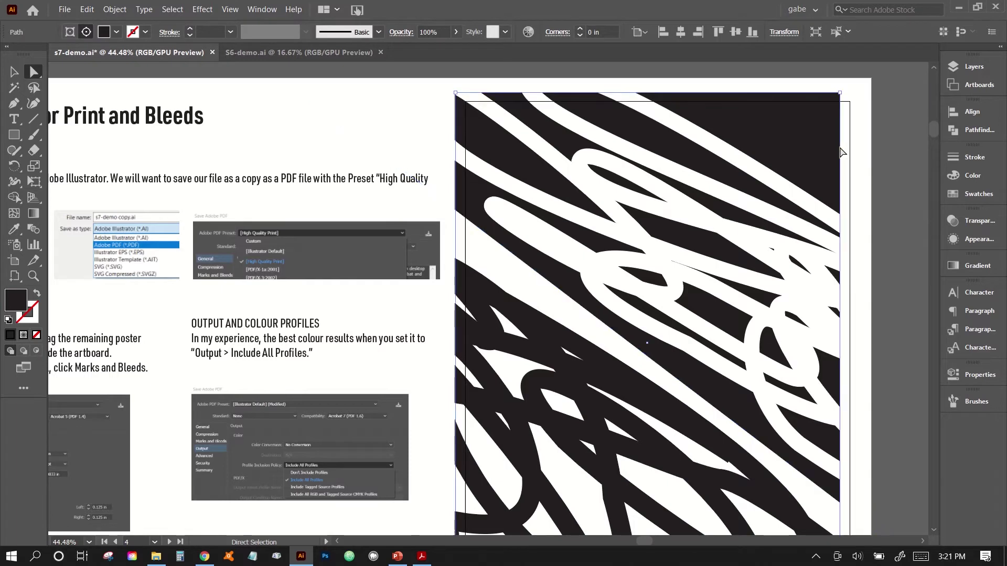
pyautogui.scroll(-3, 841, 152)
pyautogui.scroll(4, 841, 152)
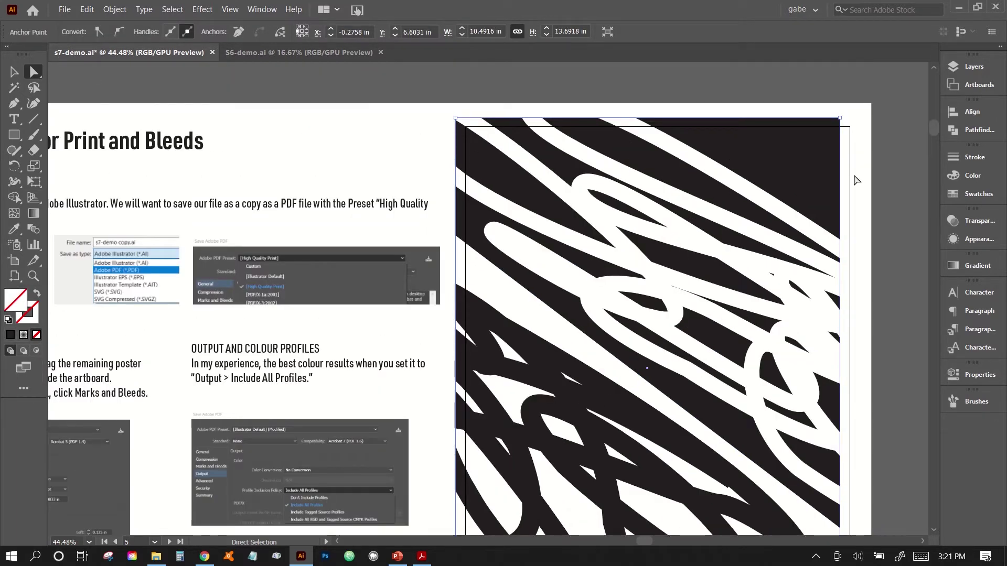
pyautogui.press('Right')
pyautogui.press('Right')
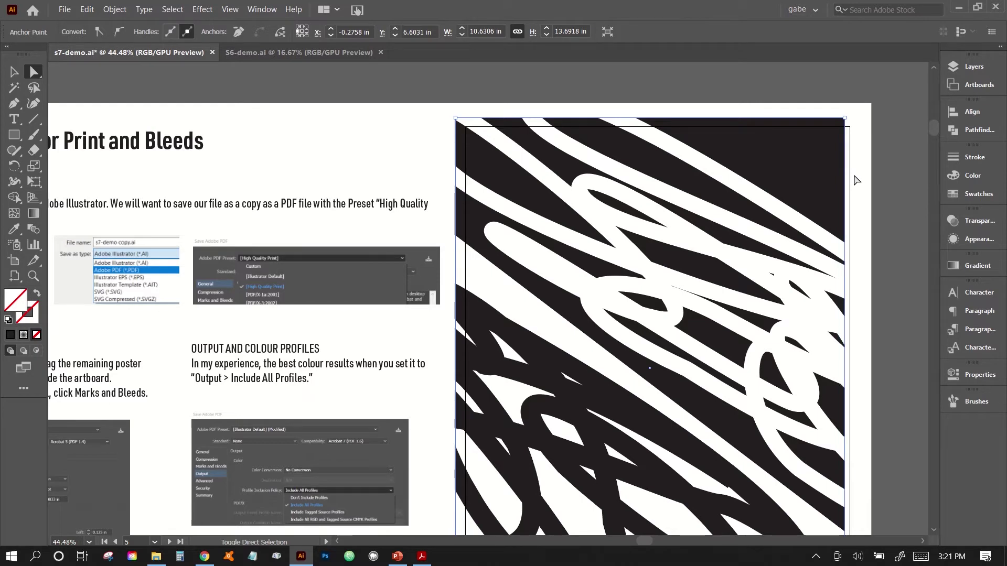
pyautogui.hotkey('shift', 'Right')
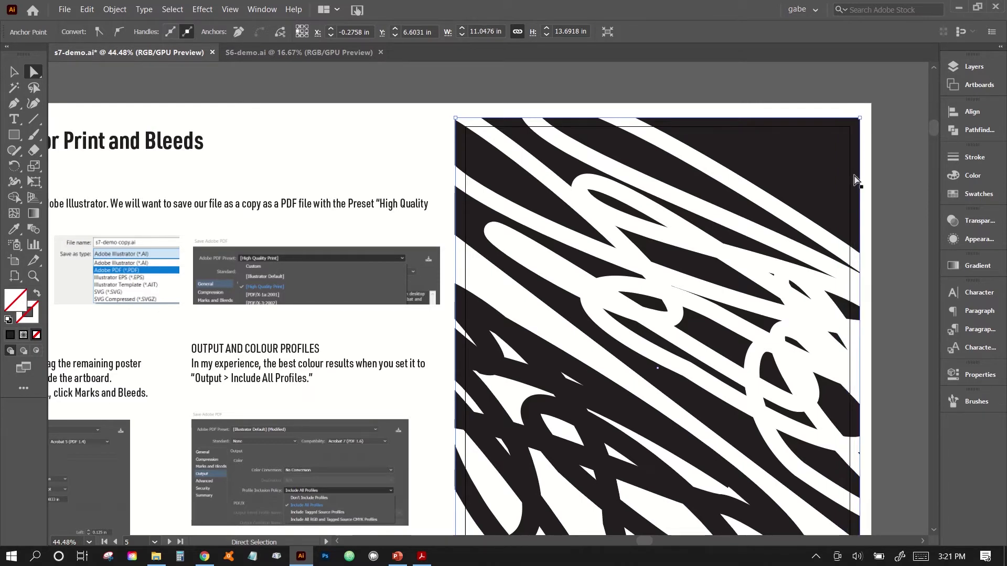
pyautogui.scroll(-3, 854, 179)
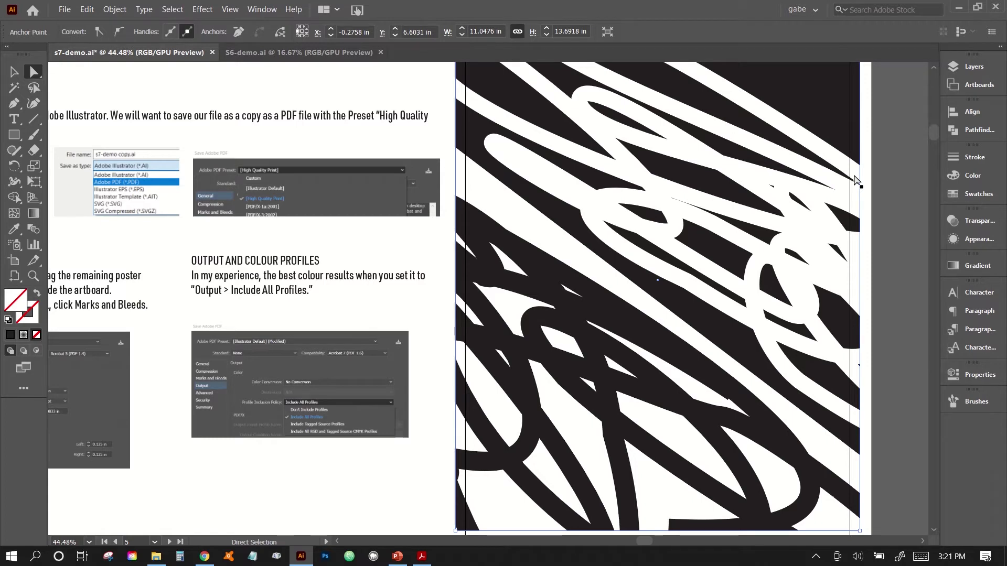
pyautogui.scroll(-7, 855, 180)
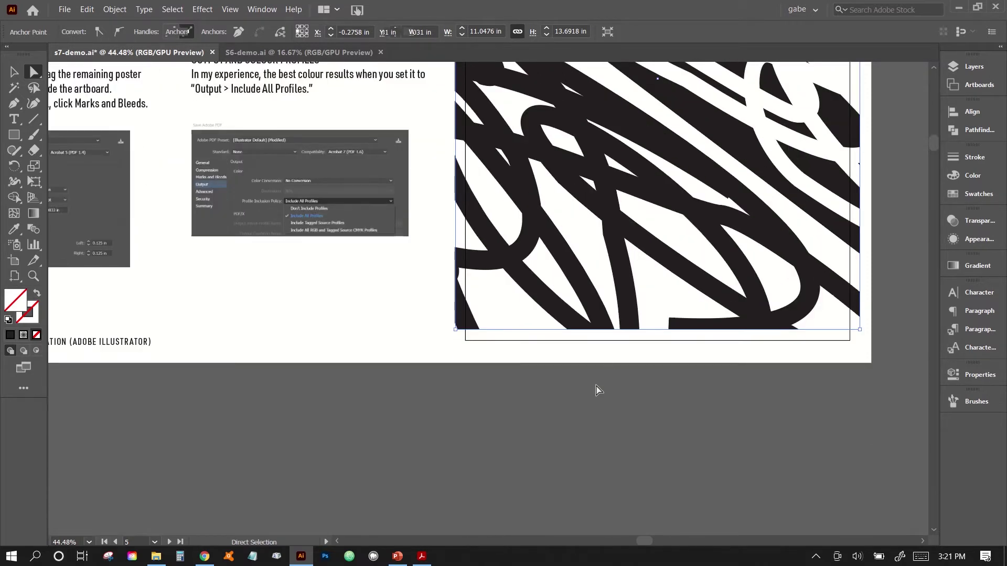
# Drag the mask's bottom edge below the artboard, then zoom out to view the whole slide.
pyautogui.click(526, 339)
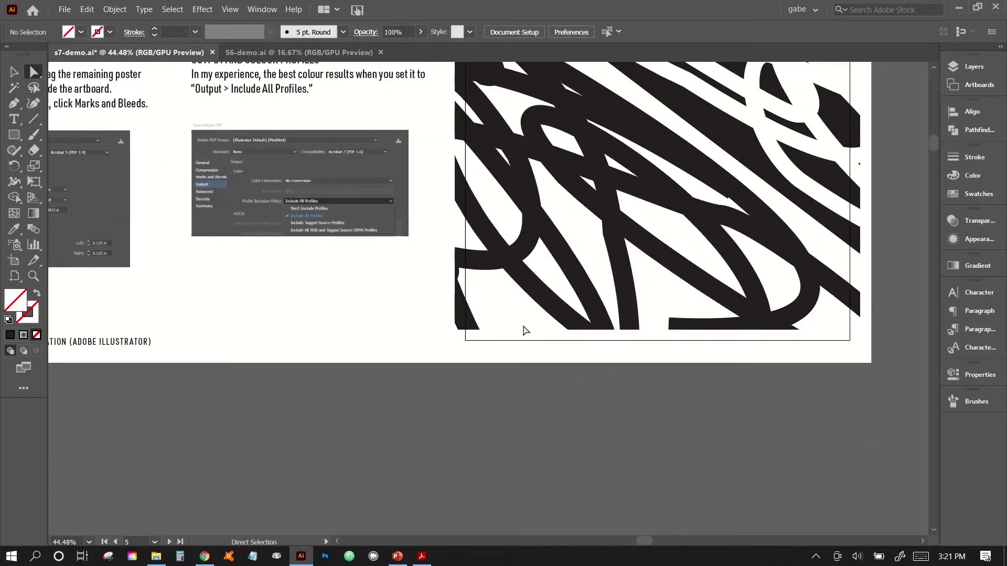
pyautogui.click(589, 333)
pyautogui.click(589, 335)
pyautogui.moveTo(589, 335); pyautogui.dragTo(591, 361)
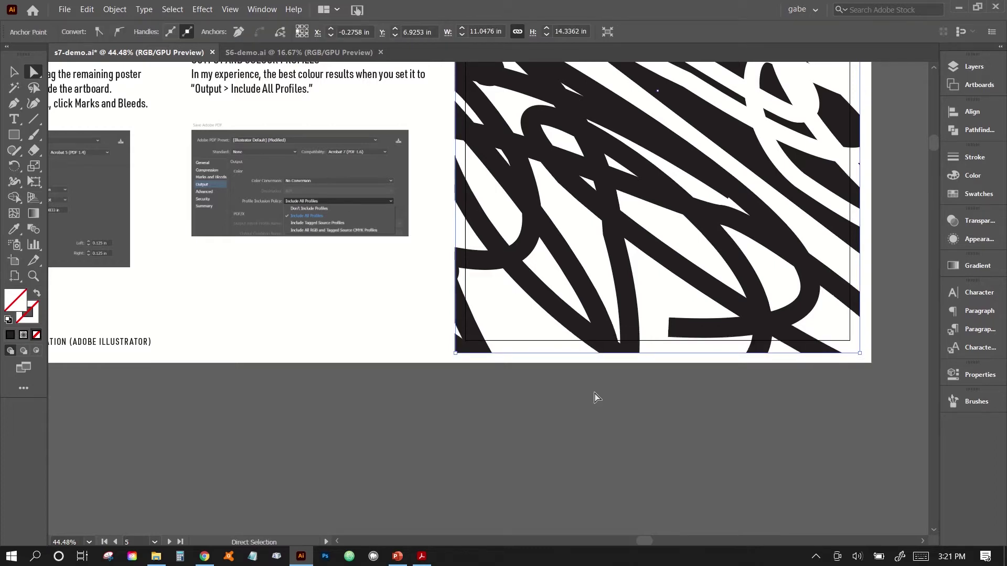
pyautogui.hotkey('ctrl', '-')
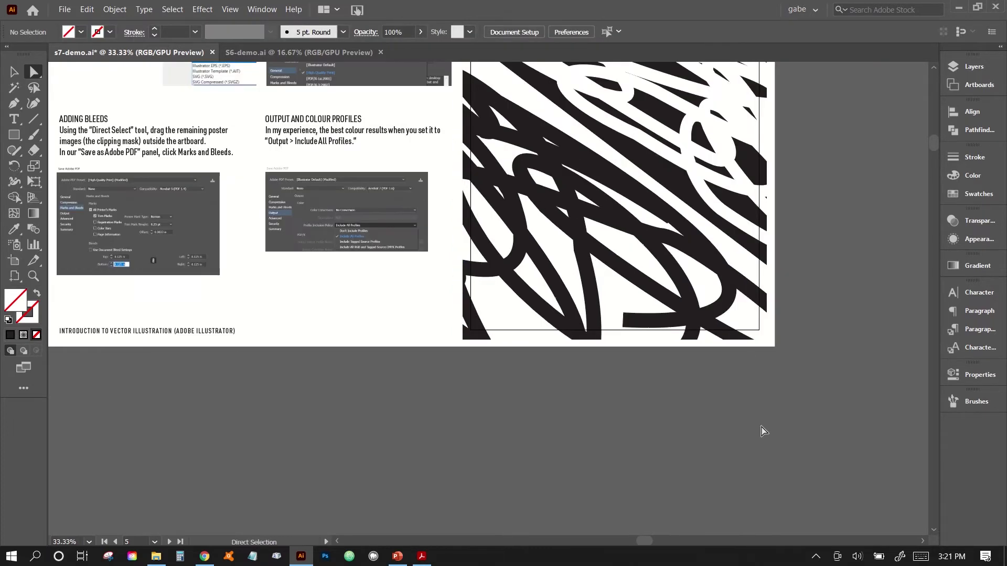
pyautogui.moveTo(762, 426); pyautogui.dragTo(837, 462)
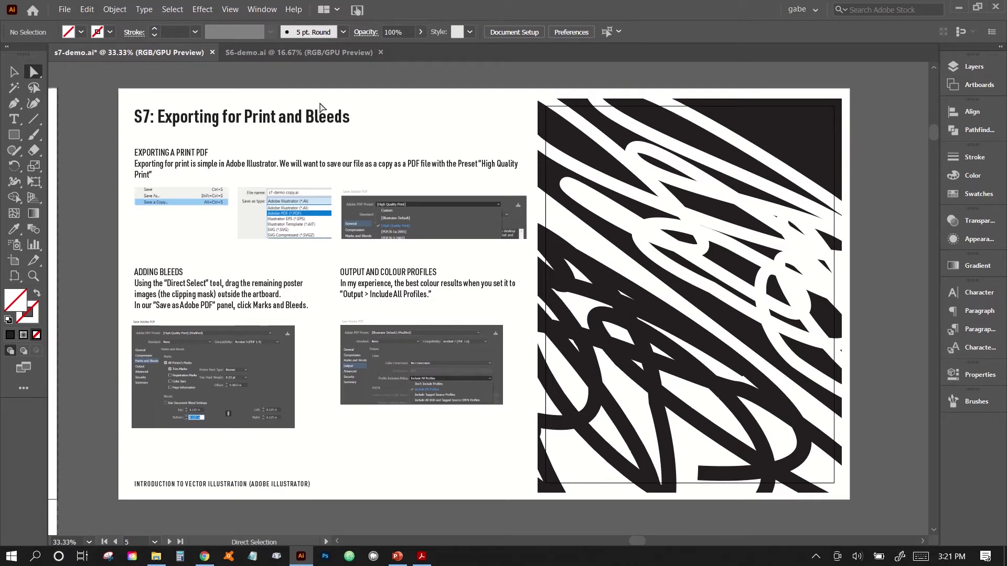
# Save a copy as Adobe PDF, renaming it s7-demo-print-bleeds.pdf.
pyautogui.click(66, 10)
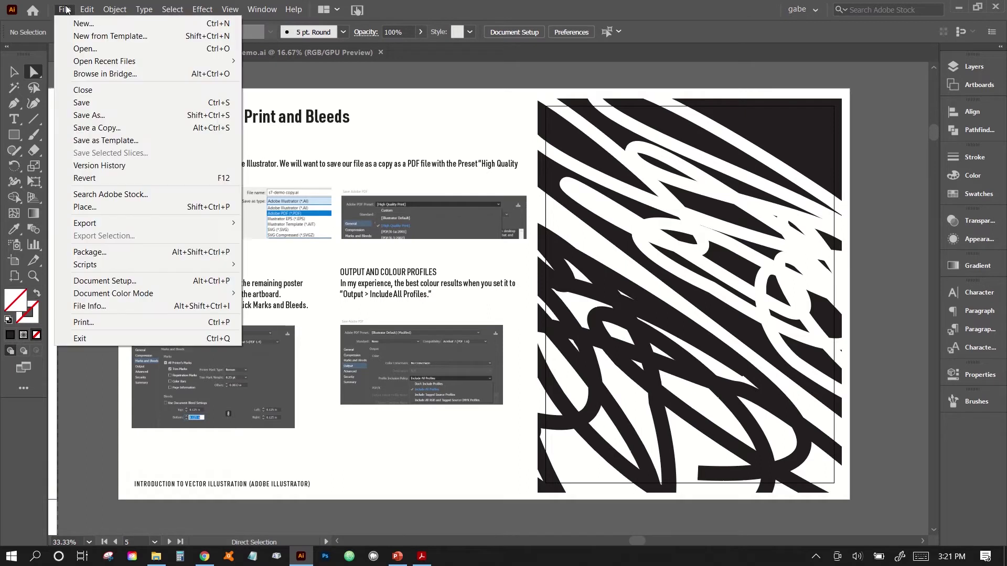
pyautogui.click(105, 129)
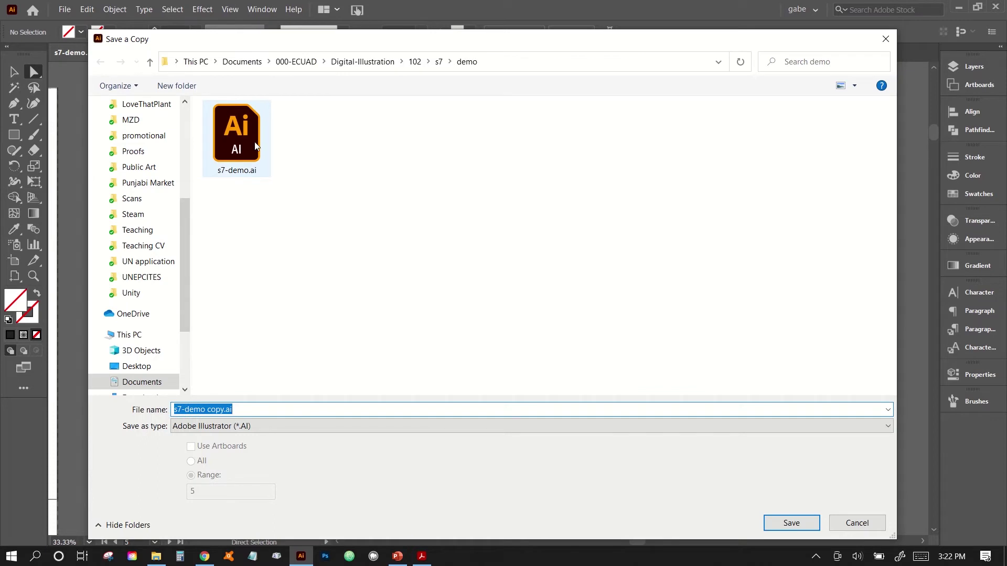
pyautogui.click(209, 426)
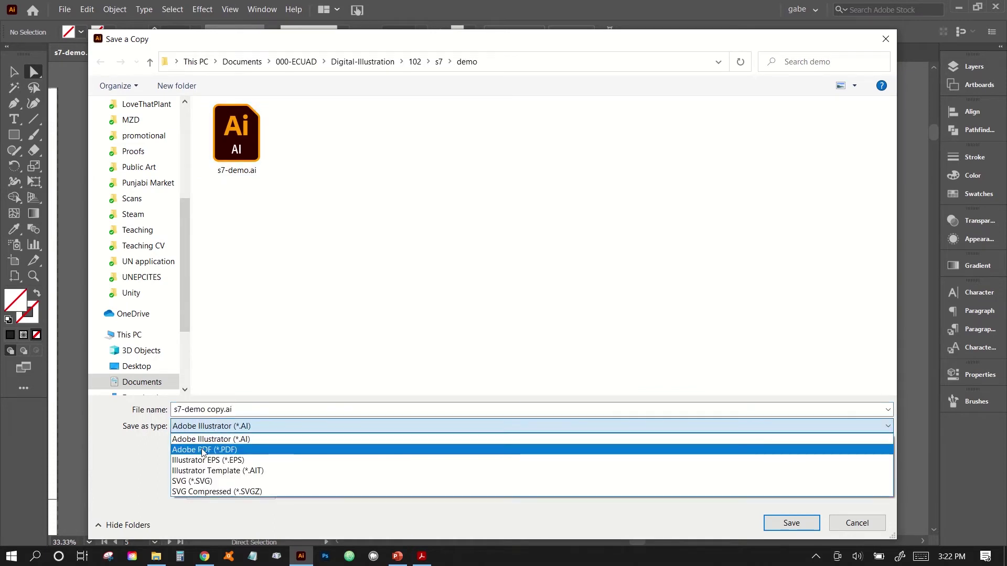
pyautogui.click(234, 450)
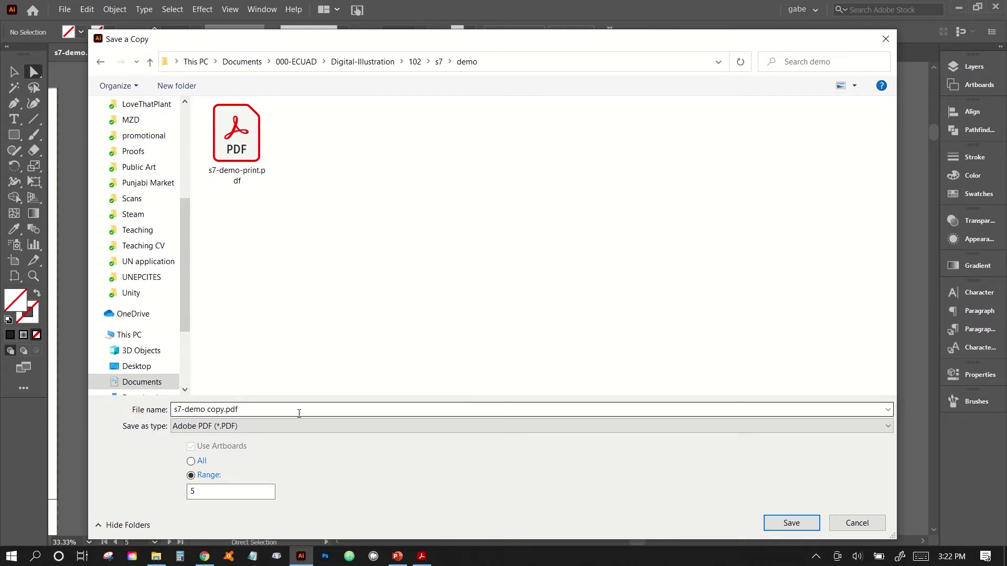
pyautogui.click(237, 409)
pyautogui.click(236, 409)
pyautogui.press('Left')
pyautogui.press('Left')
pyautogui.press('Left')
pyautogui.press('BackSpace')
pyautogui.press('BackSpace')
pyautogui.press('BackSpace')
pyautogui.press('BackSpace')
pyautogui.press('BackSpace')
pyautogui.write('-print-bl')
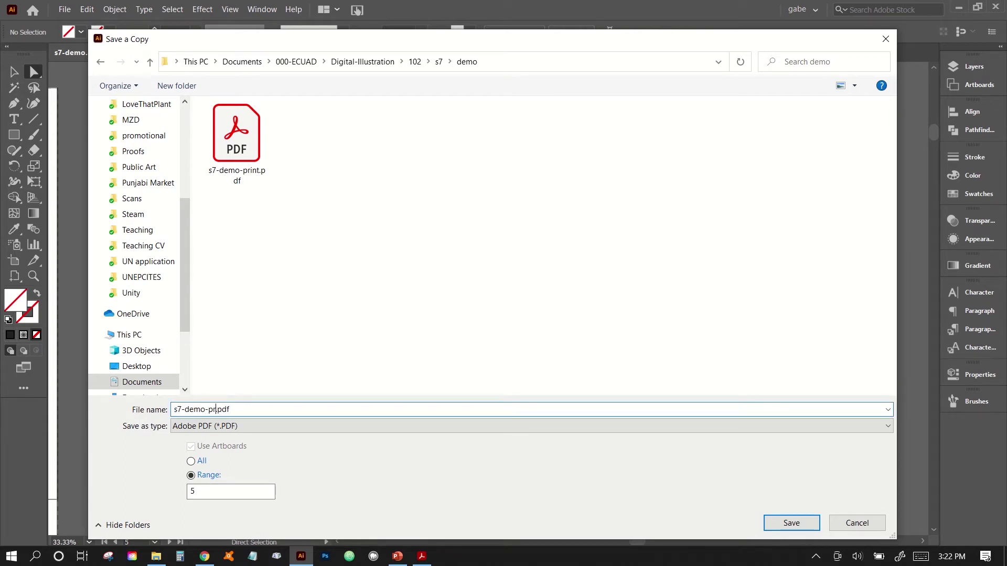
pyautogui.write('eeds')
pyautogui.press('Return')
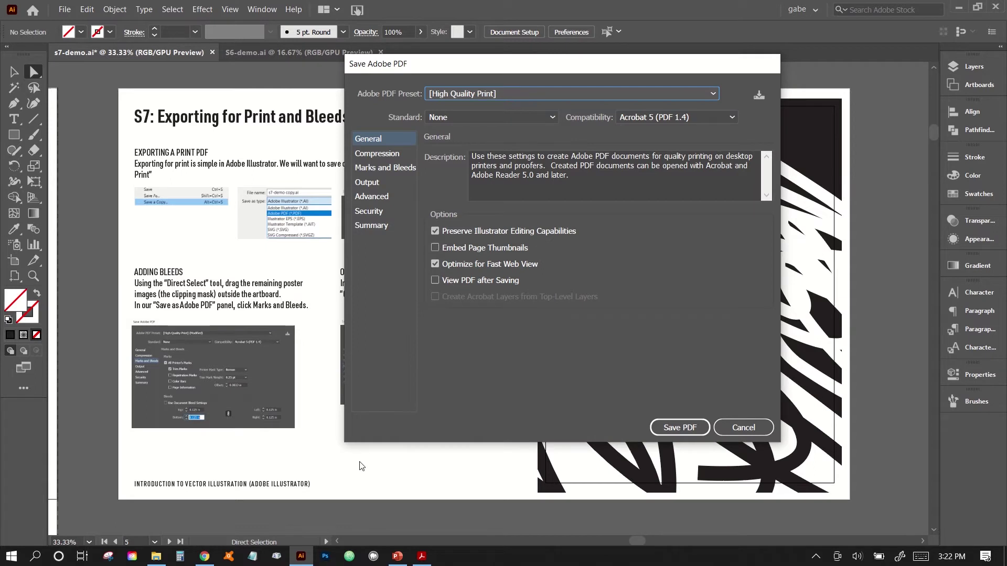
# Turn on trim marks and set a 0.125 in bleed on all four sides.
pyautogui.click(385, 167)
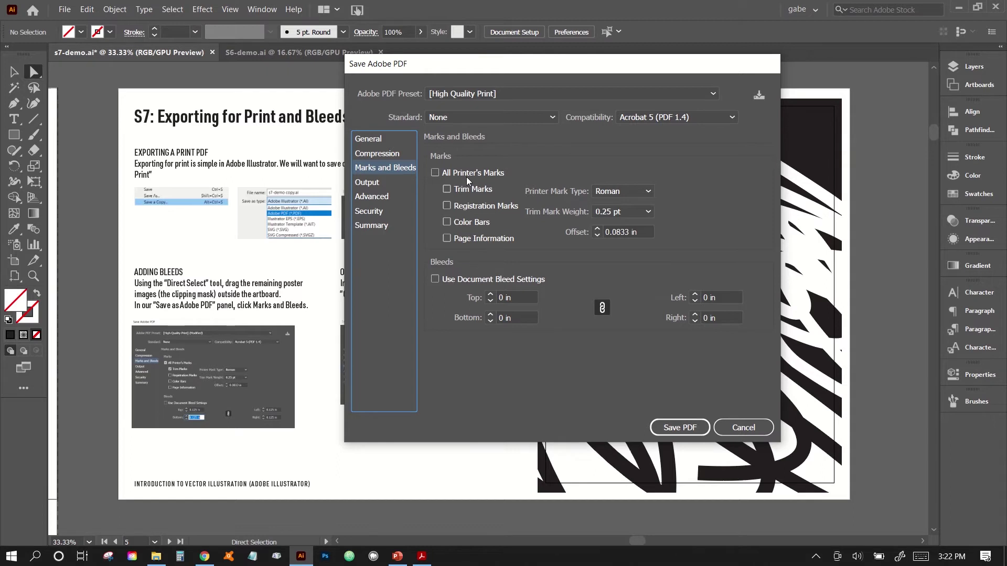
pyautogui.click(478, 189)
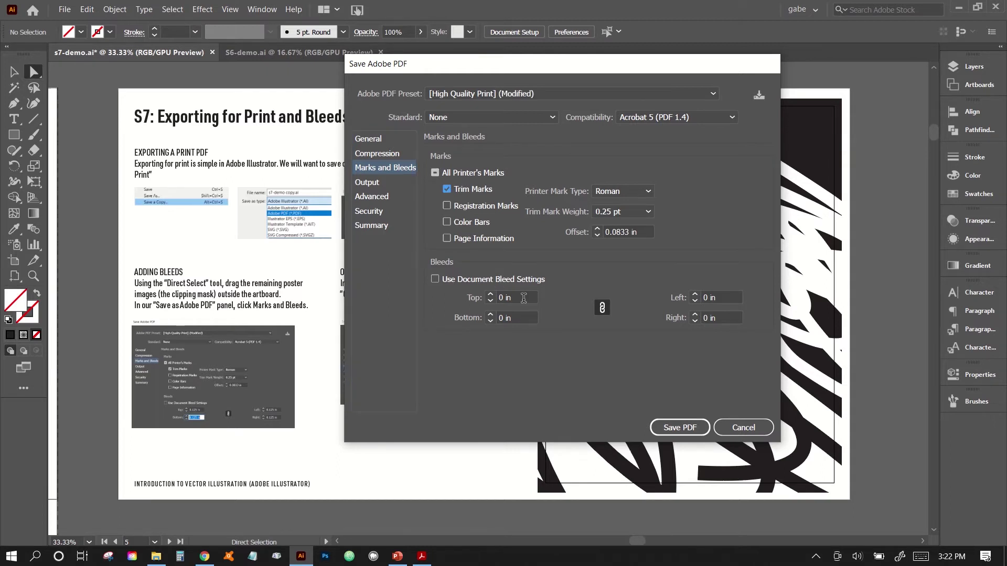
pyautogui.click(522, 297)
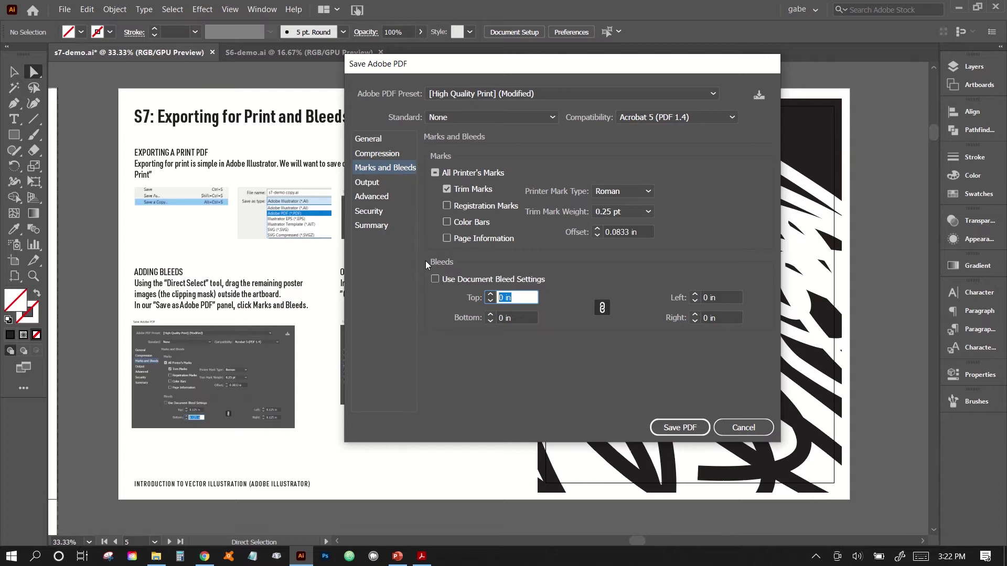
pyautogui.write('.125')
pyautogui.press('Tab')
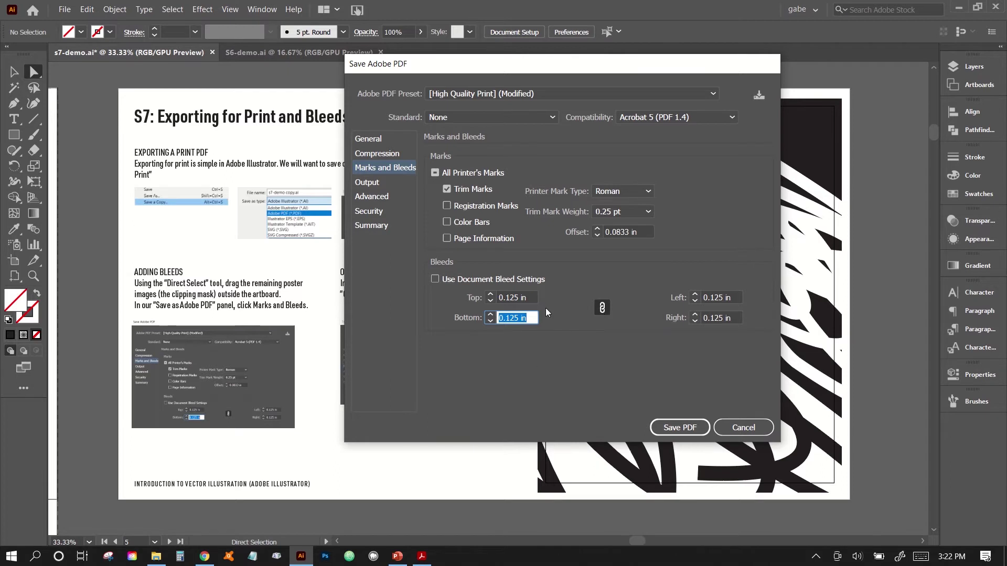
# Under Output, keep No Conversion and set Profile Inclusion Policy to Include All Profiles.
pyautogui.moveTo(428, 66); pyautogui.dragTo(587, 61)
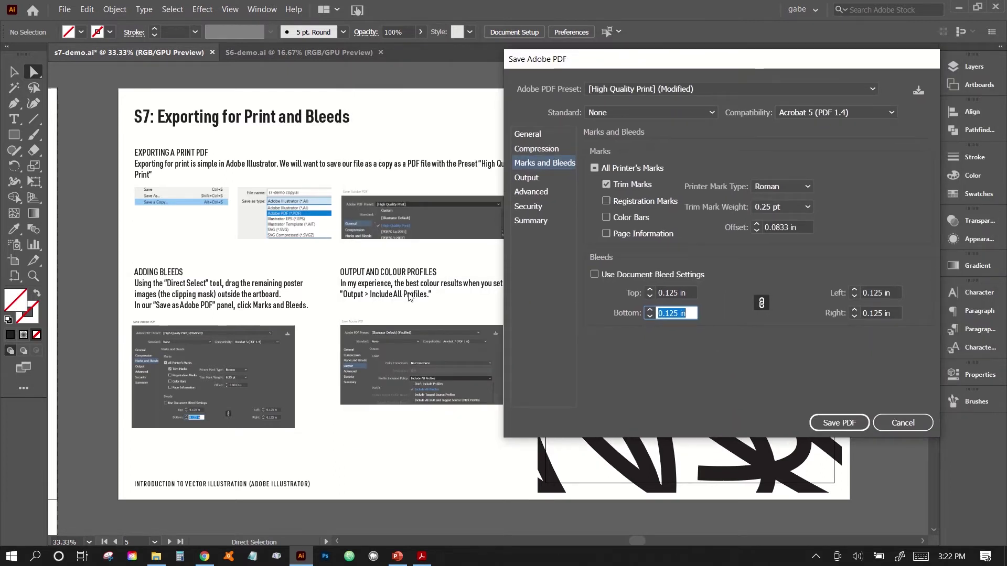
pyautogui.moveTo(633, 57); pyautogui.dragTo(687, 64)
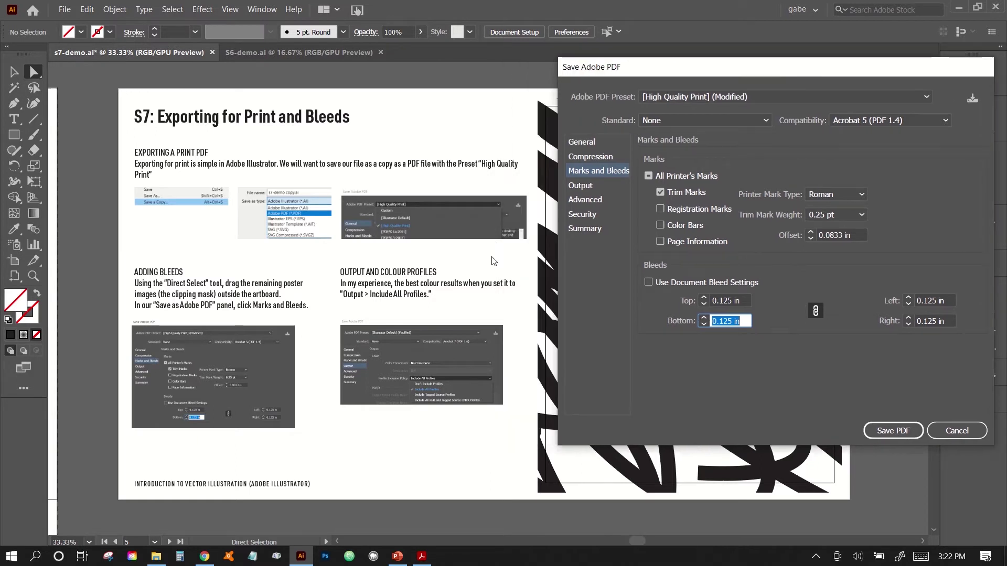
pyautogui.moveTo(625, 74); pyautogui.dragTo(346, 83)
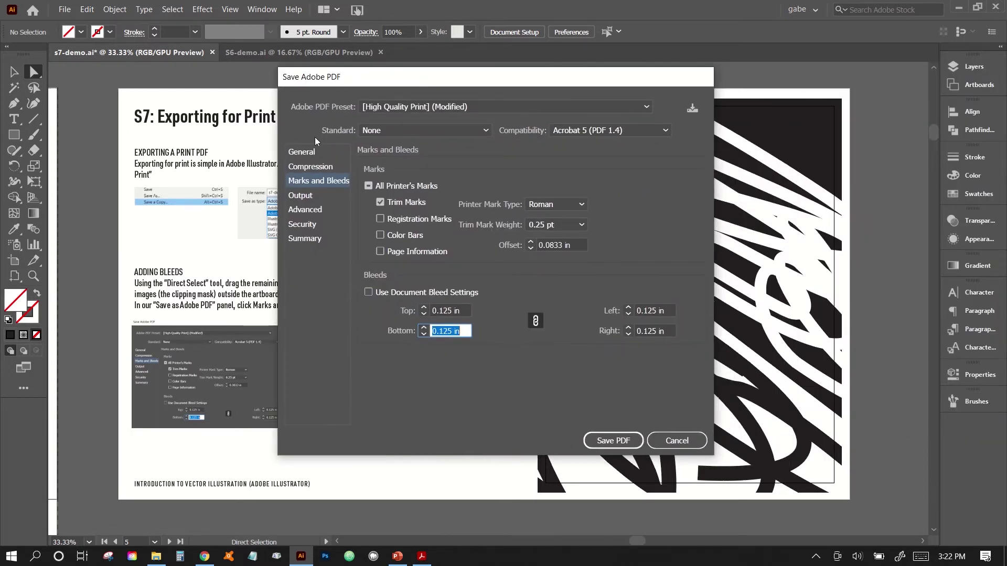
pyautogui.click(307, 198)
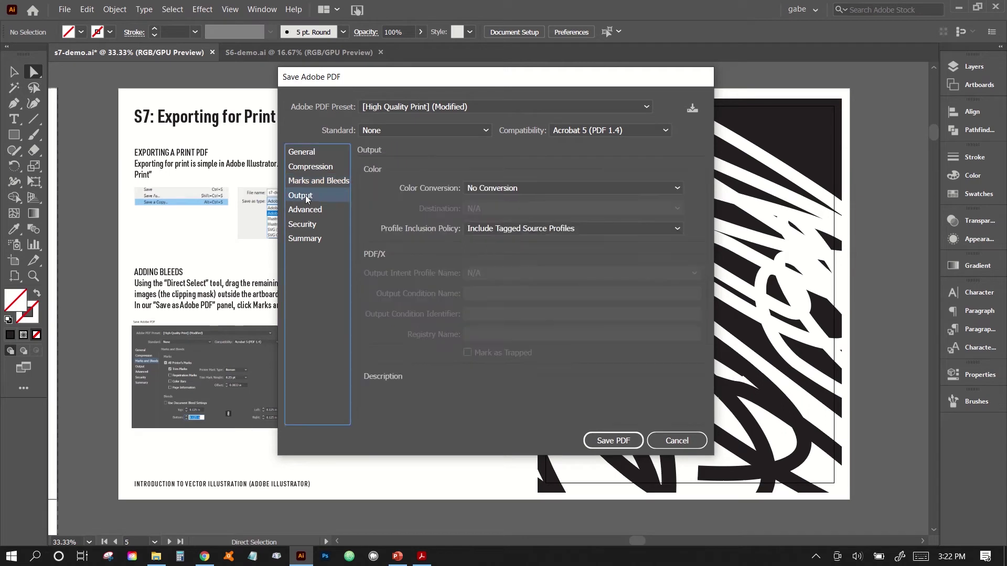
pyautogui.click(492, 187)
pyautogui.click(485, 202)
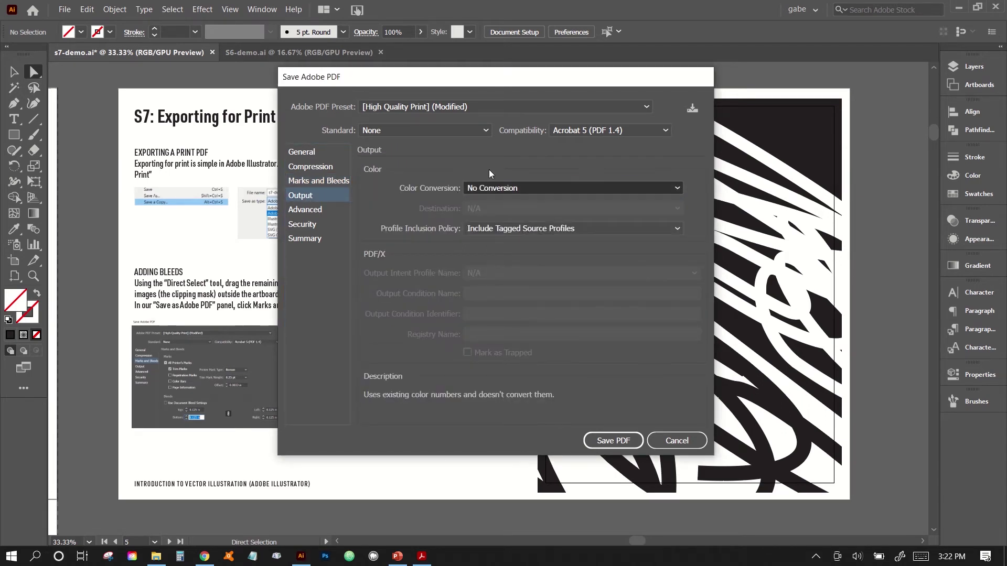
pyautogui.click(486, 228)
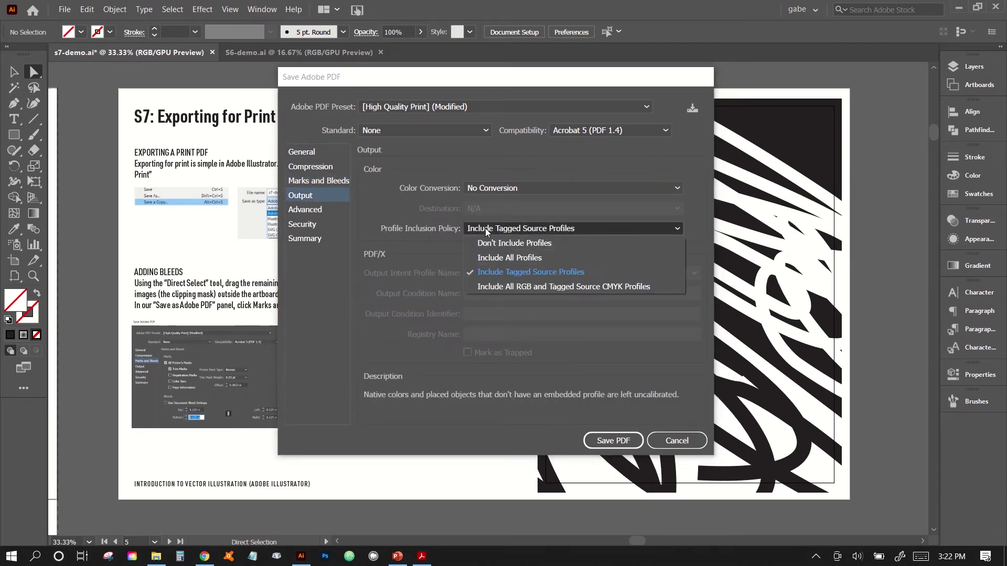
pyautogui.click(494, 258)
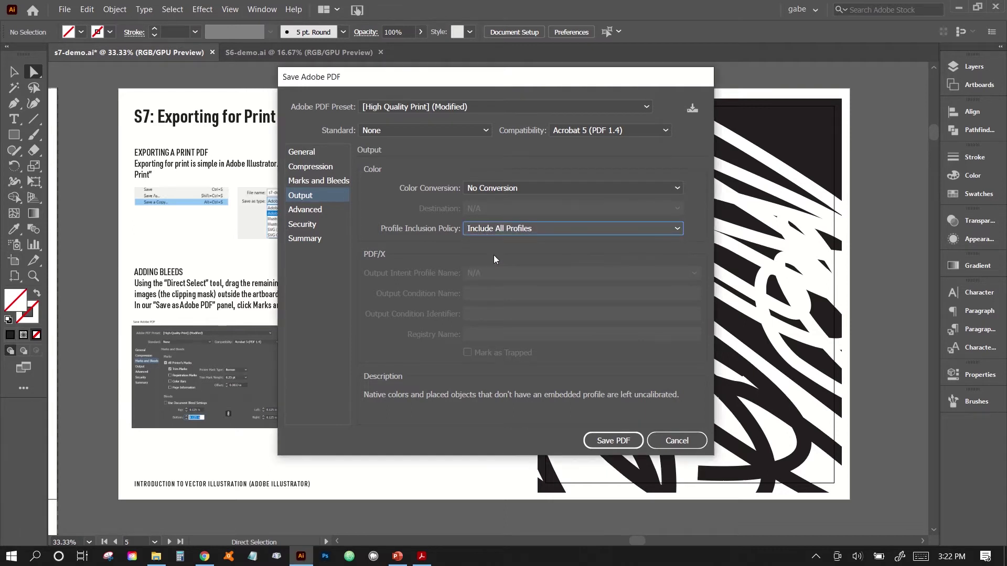
# Save the current settings as the preset 'High Quality print with bleeds and all profiles'.
pyautogui.click(693, 109)
pyautogui.write('High Q')
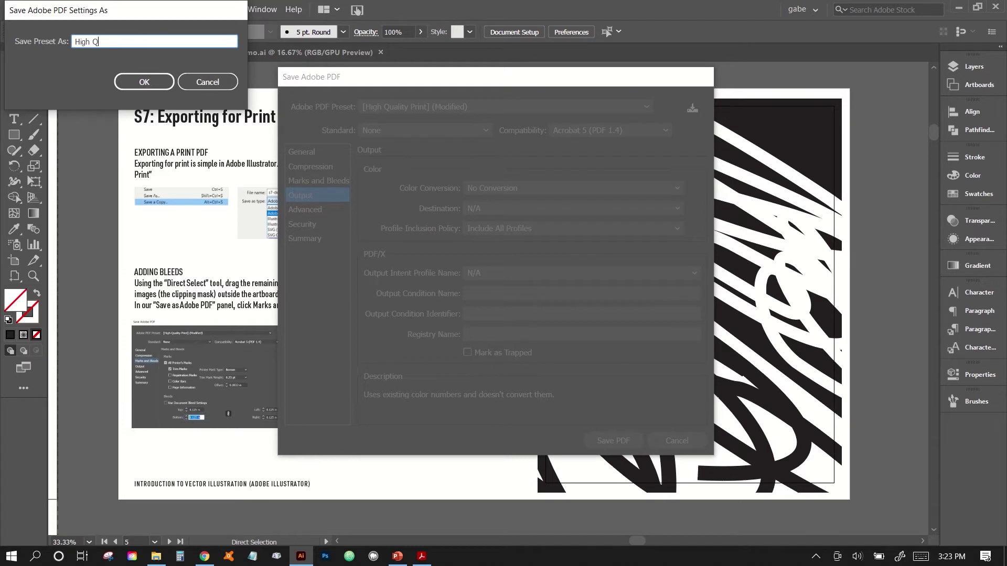
pyautogui.write('uality print with bleeds')
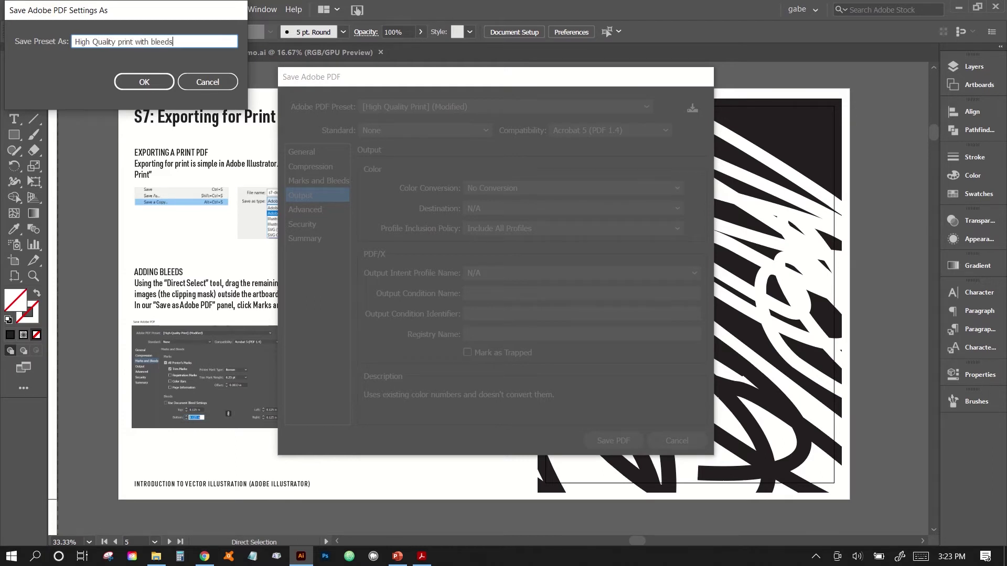
pyautogui.write(' and all profile')
pyautogui.click(145, 82)
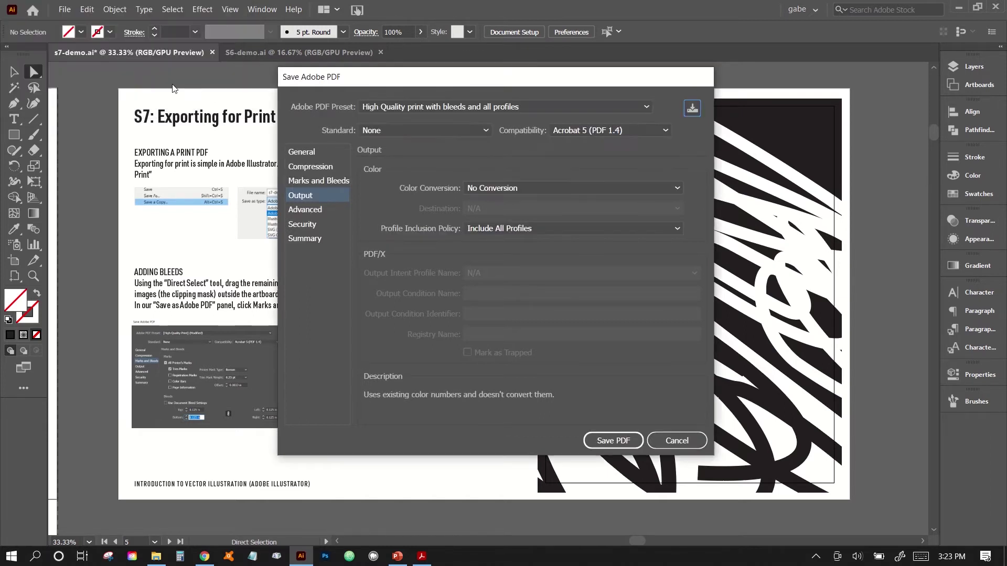
# Keep the new preset selected, export the PDF, and bring up the export folder.
pyautogui.click(526, 106)
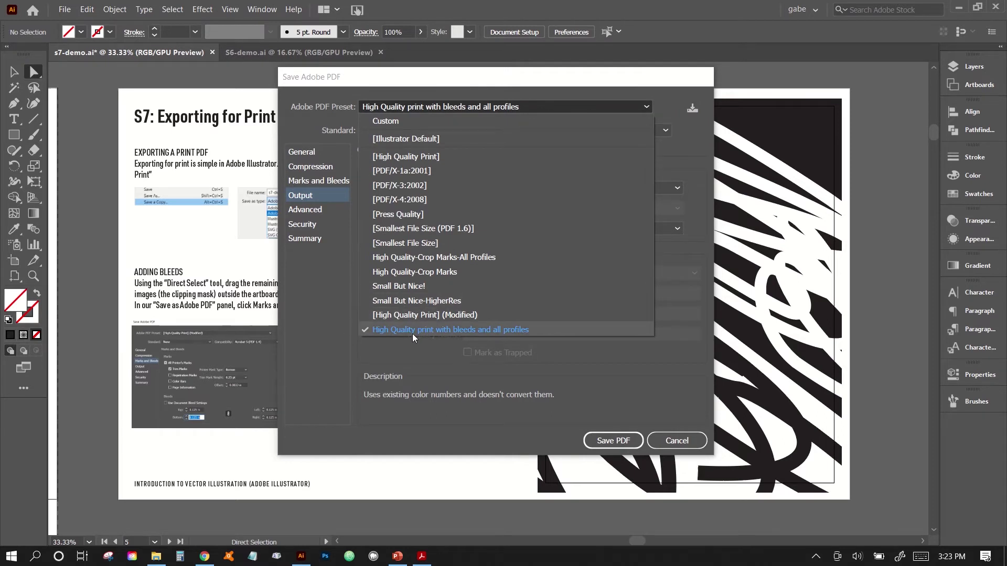
pyautogui.click(340, 365)
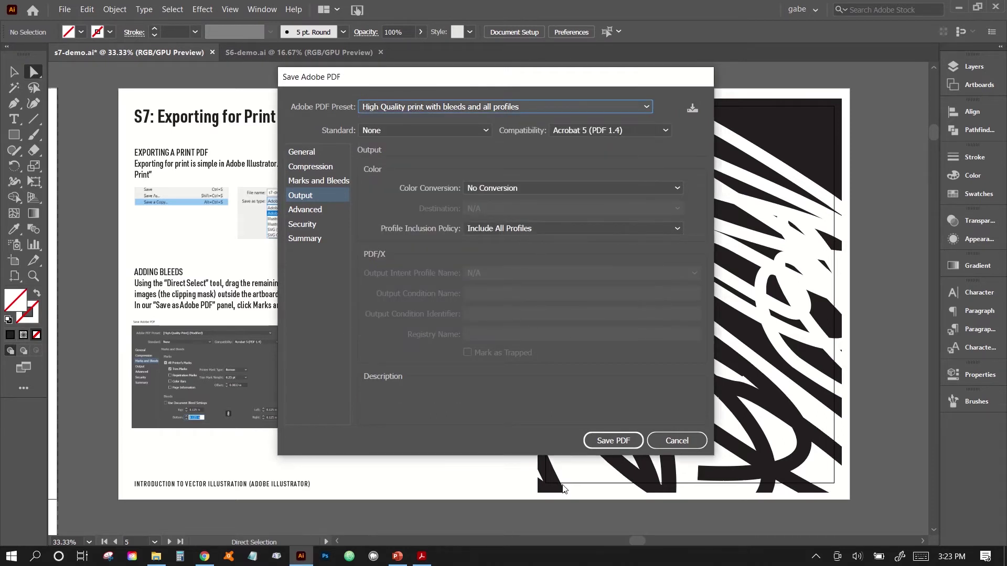
pyautogui.click(616, 439)
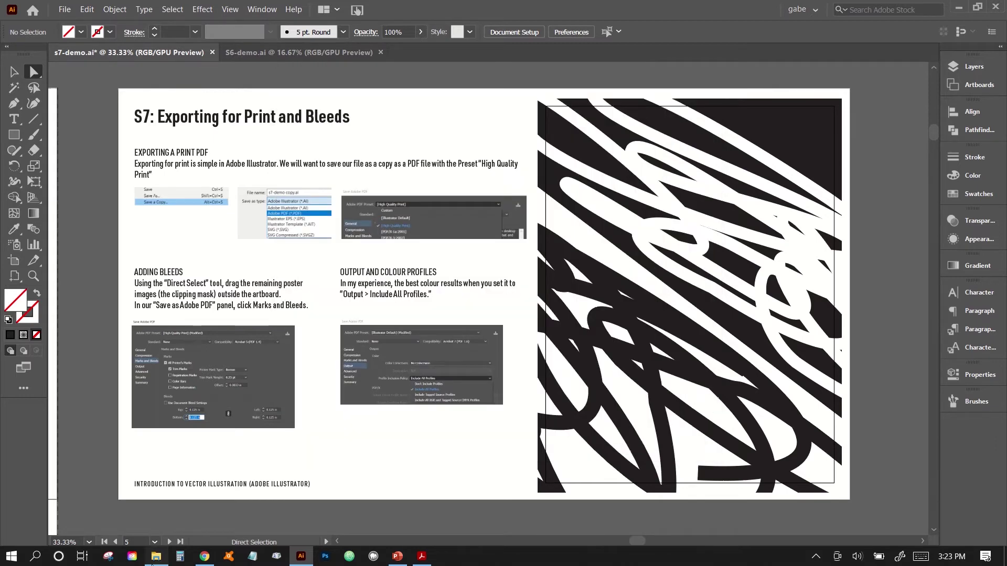
pyautogui.click(156, 556)
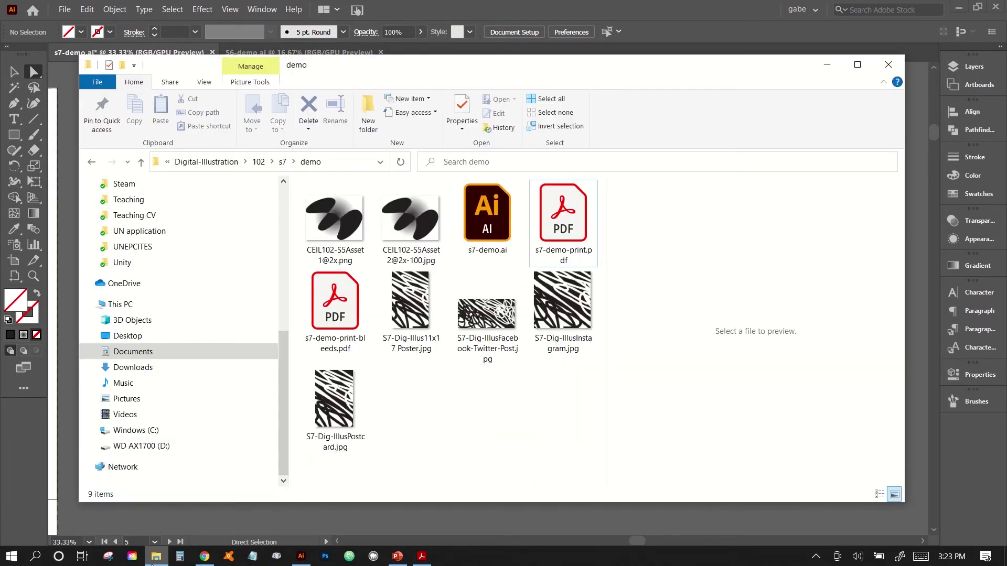
# Open s7-demo-print-bleeds.pdf from the demo folder in Acrobat.
pyautogui.click(334, 312)
pyautogui.doubleClick(334, 311)
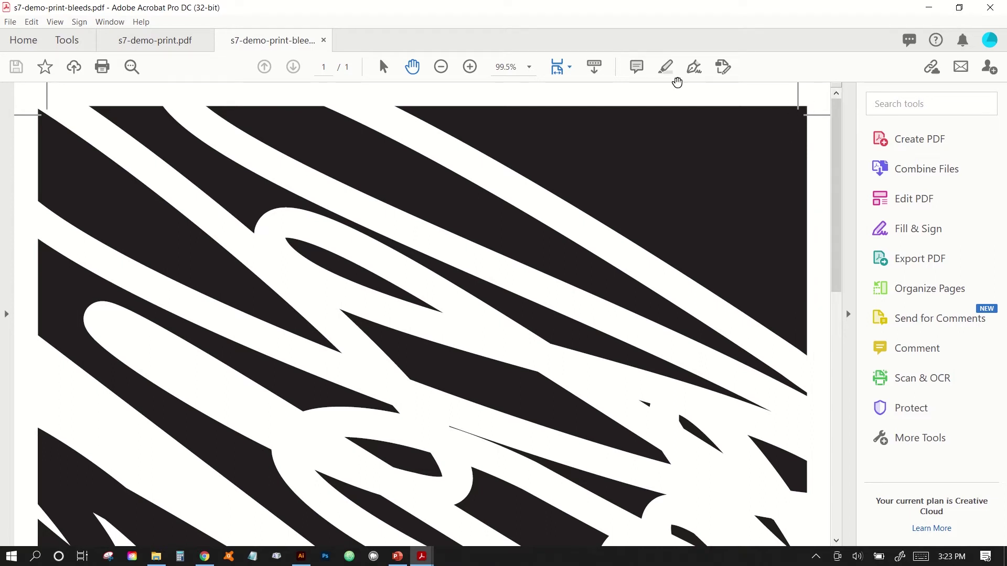
# Zoom out three steps until the whole PDF page is visible at 44%.
pyautogui.click(441, 67)
pyautogui.click(441, 67)
pyautogui.click(441, 66)
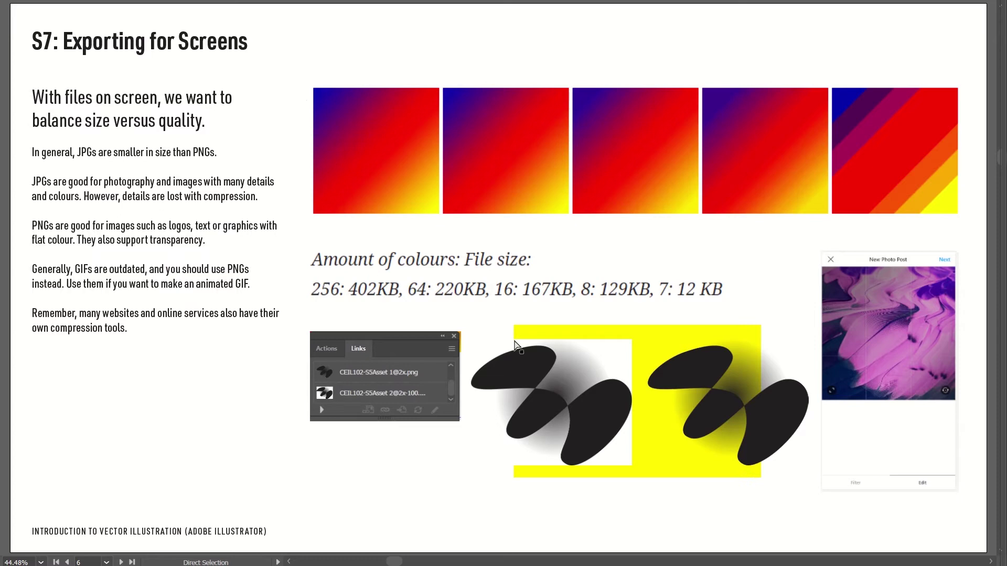
# Exit the presentation view and nudge the yellow-background bird image back into place.
pyautogui.press('Escape')
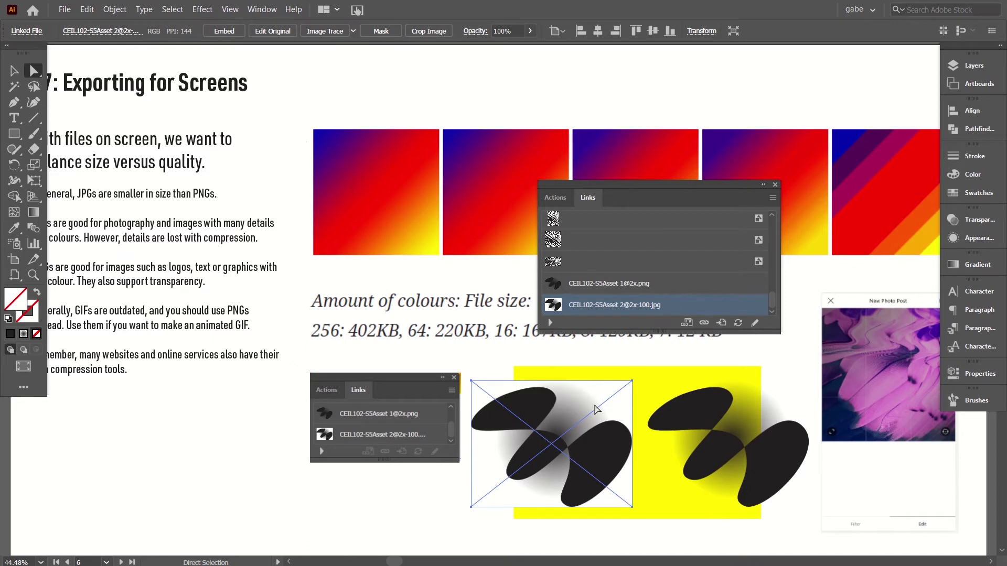
pyautogui.click(712, 421)
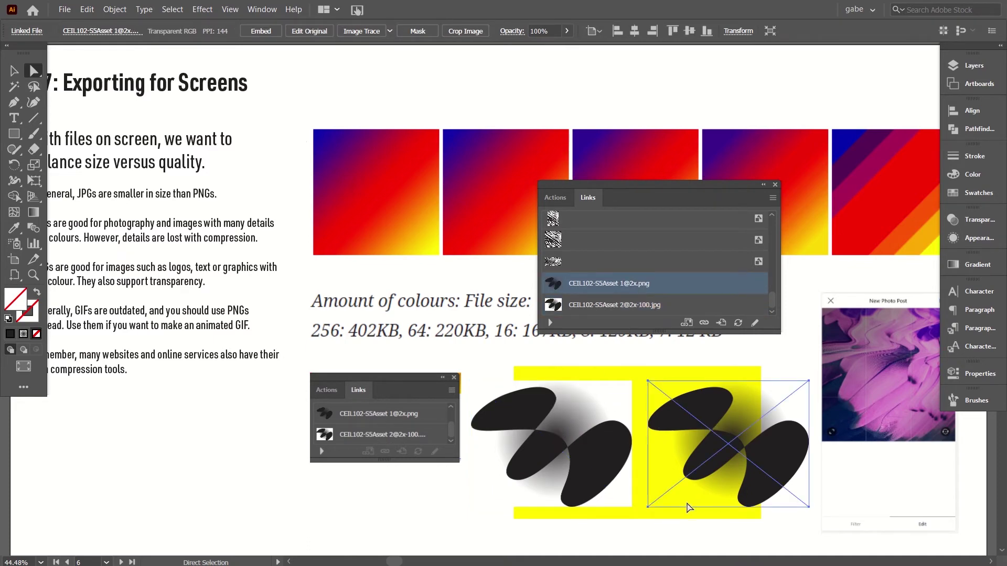
pyautogui.moveTo(637, 382); pyautogui.dragTo(563, 367)
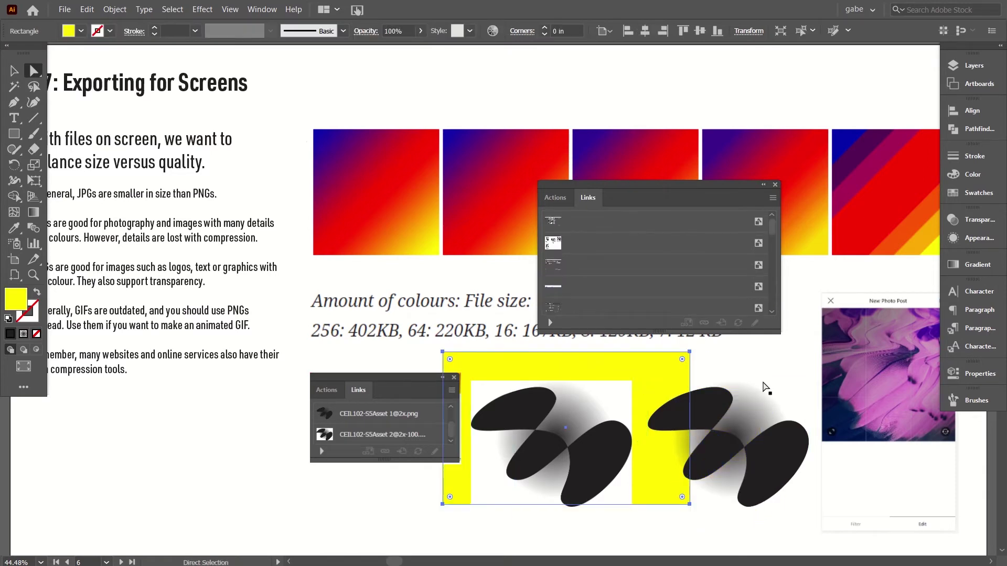
pyautogui.moveTo(661, 373); pyautogui.dragTo(724, 392)
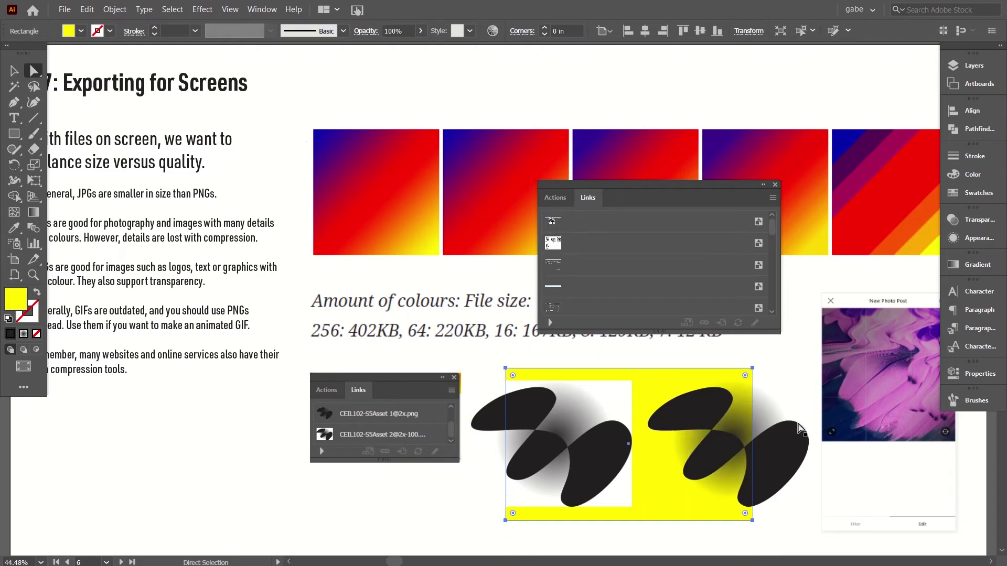
pyautogui.click(663, 386)
pyautogui.click(369, 503)
# Close the floating Links panel over the gradient squares and fit the slide in the window.
pyautogui.hscroll(-1, 369, 504)
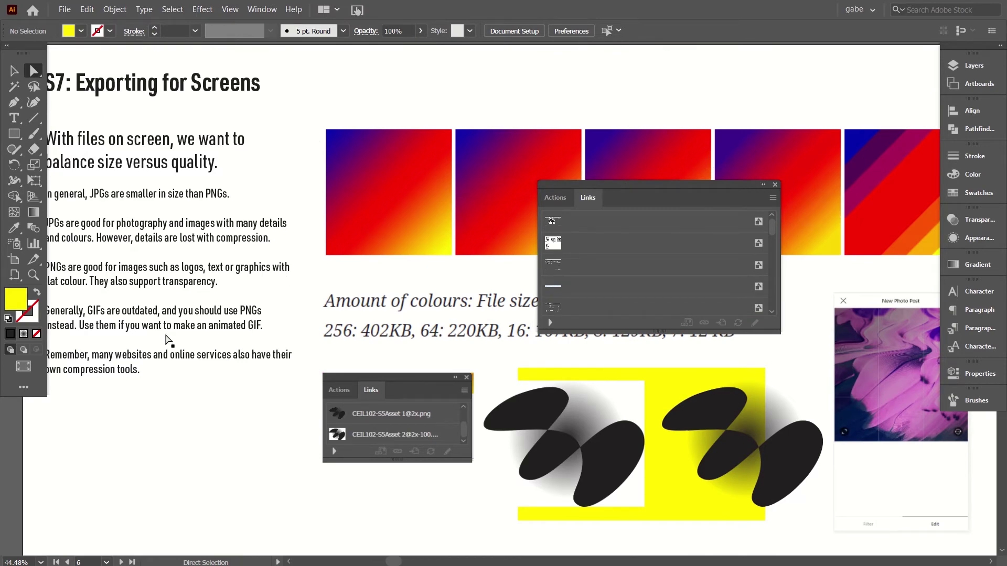
pyautogui.hscroll(-5, 168, 341)
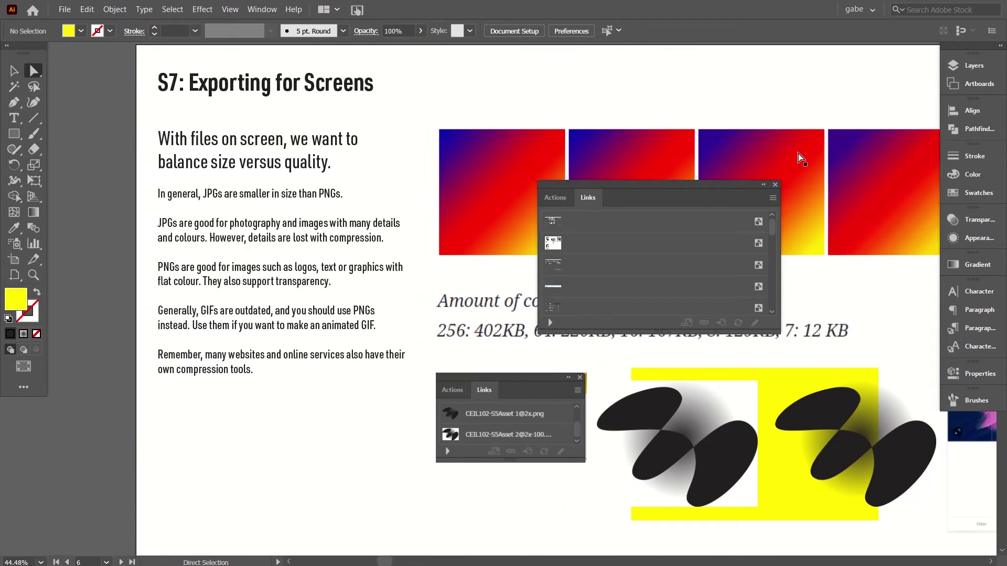
pyautogui.click(775, 185)
pyautogui.hscroll(7, 782, 297)
pyautogui.hscroll(2, 782, 338)
pyautogui.click(776, 281)
pyautogui.hotkey('ctrl', '+')
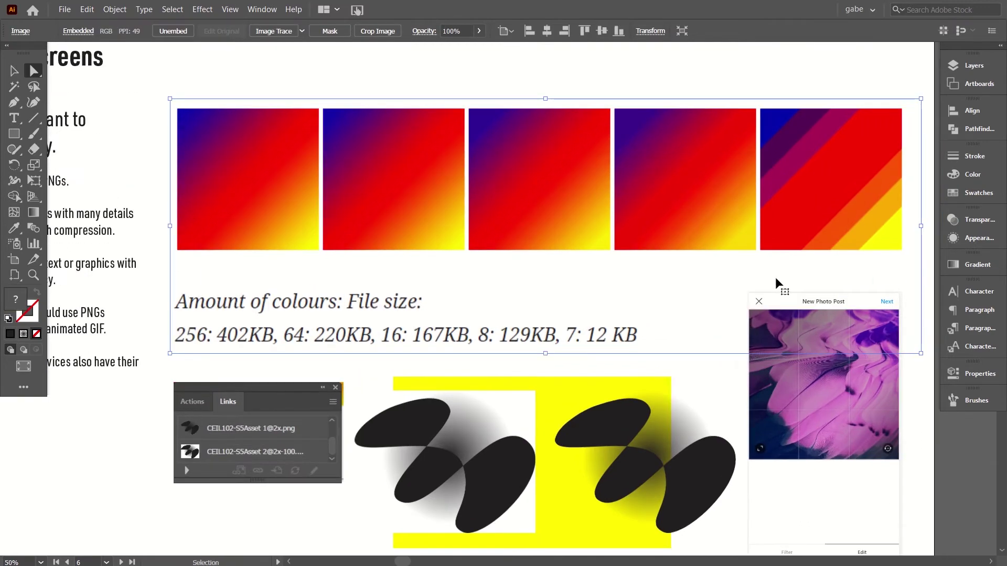
pyautogui.hotkey('ctrl', '0')
pyautogui.click(828, 524)
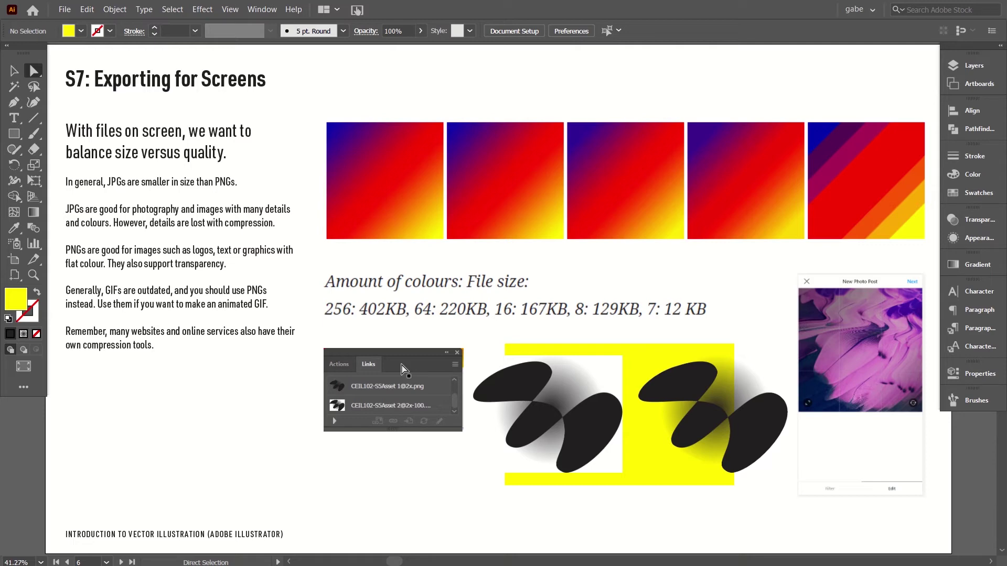
# Fit the Super simple! slide to the window, then exit full-screen presentation.
pyautogui.hotkey('ctrl', '0')
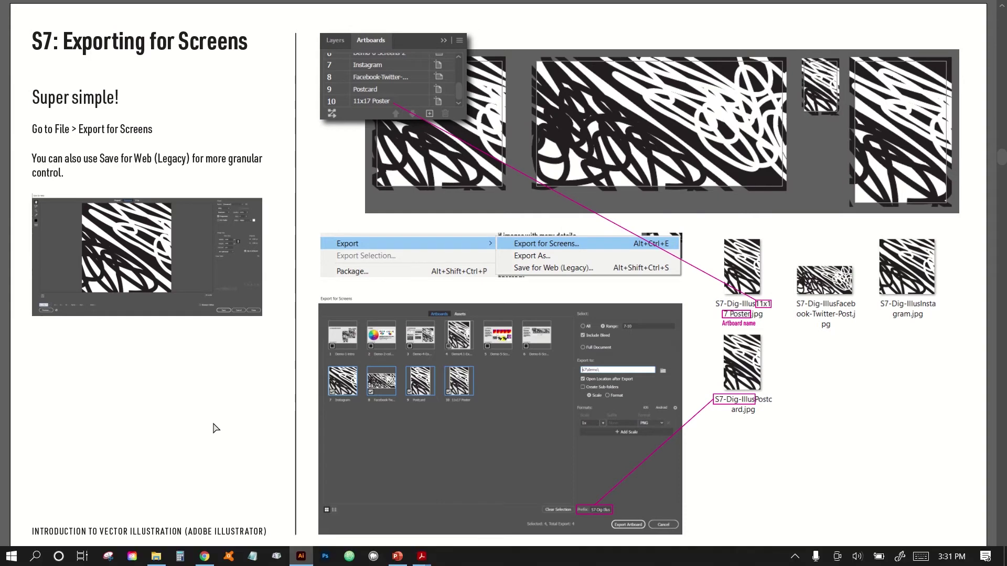
pyautogui.press('Escape')
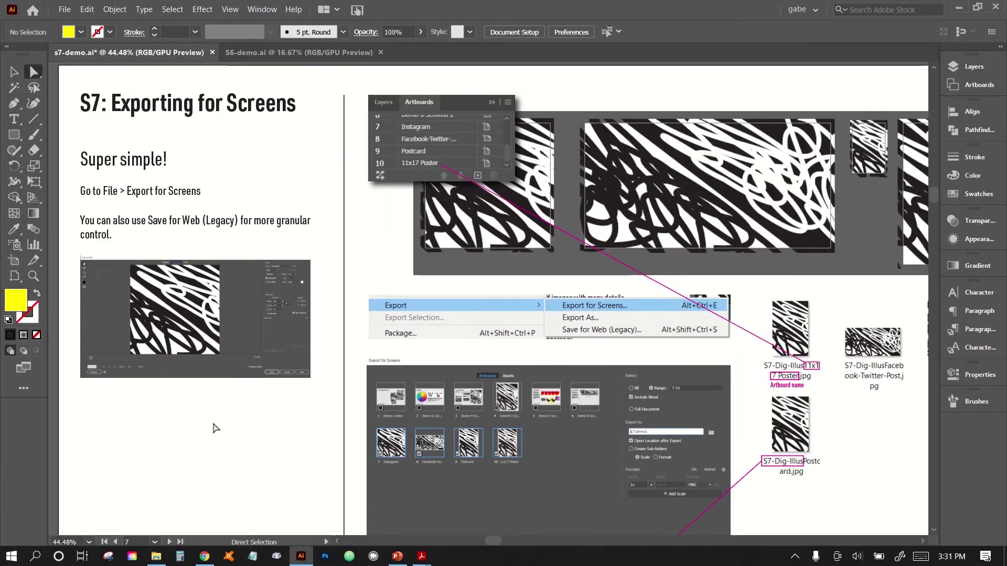
# Open Export for Screens and limit the export to artboards 8–9, Instagram and Facebook-Twitter-Post.
pyautogui.click(65, 9)
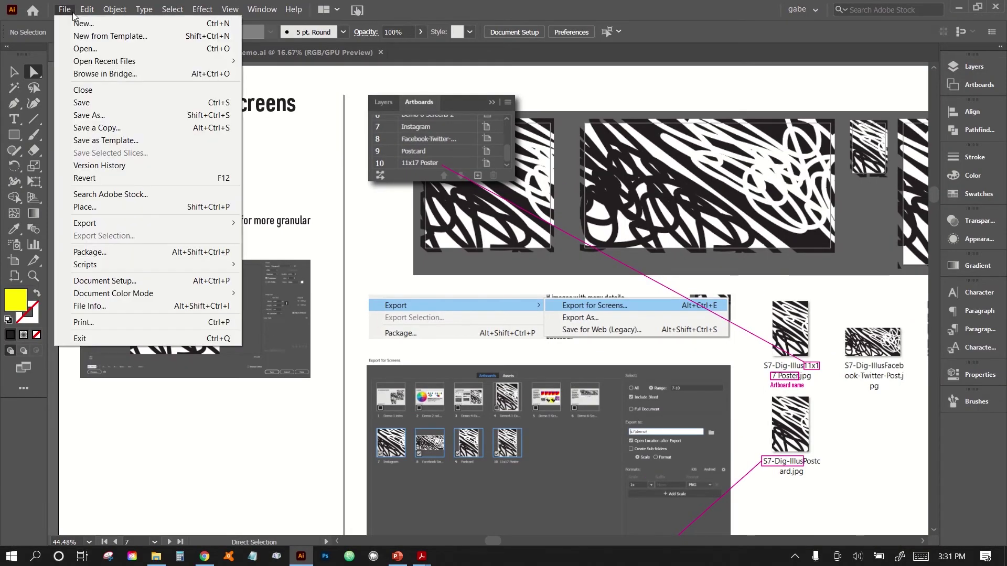
pyautogui.moveTo(226, 222)
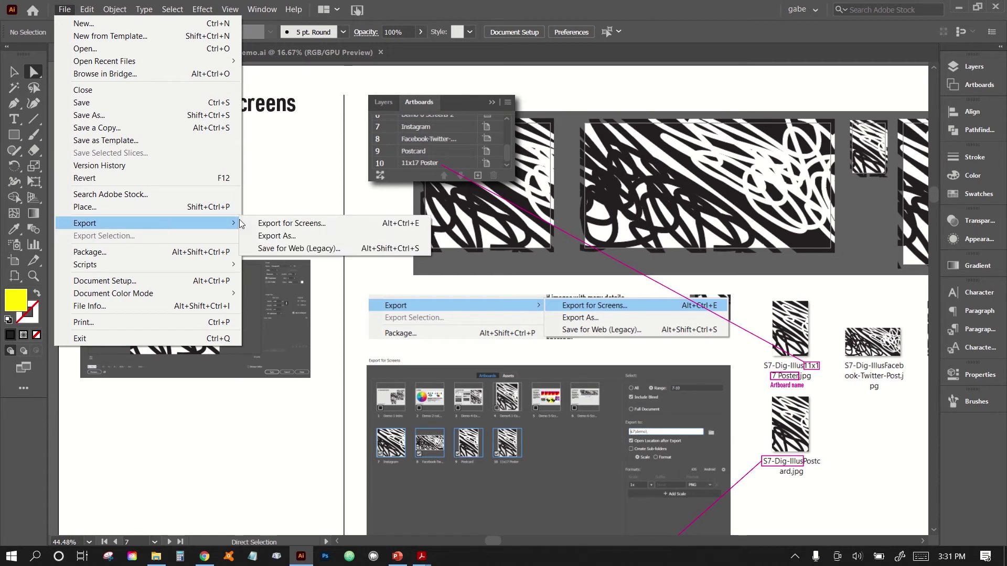
pyautogui.click(254, 224)
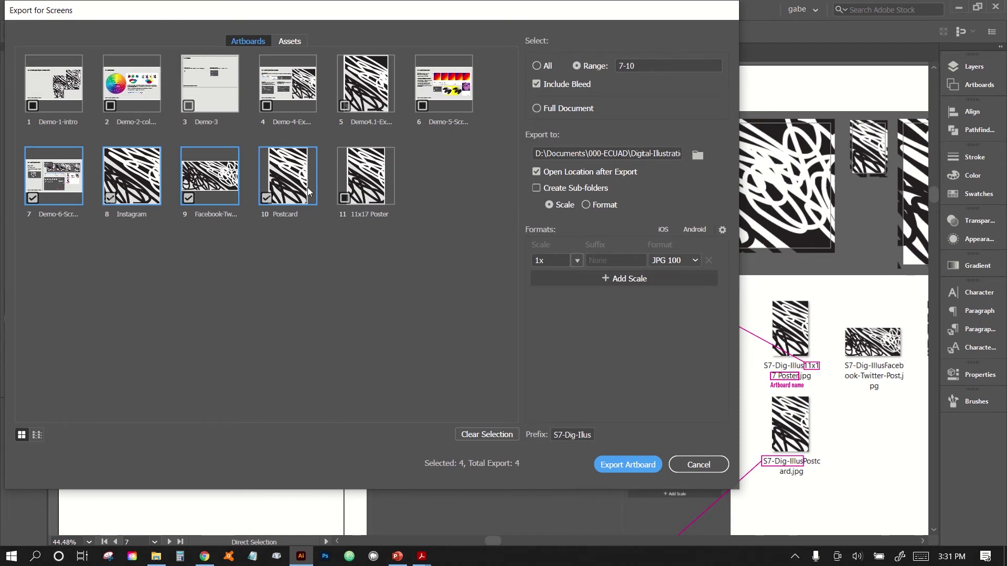
pyautogui.click(33, 198)
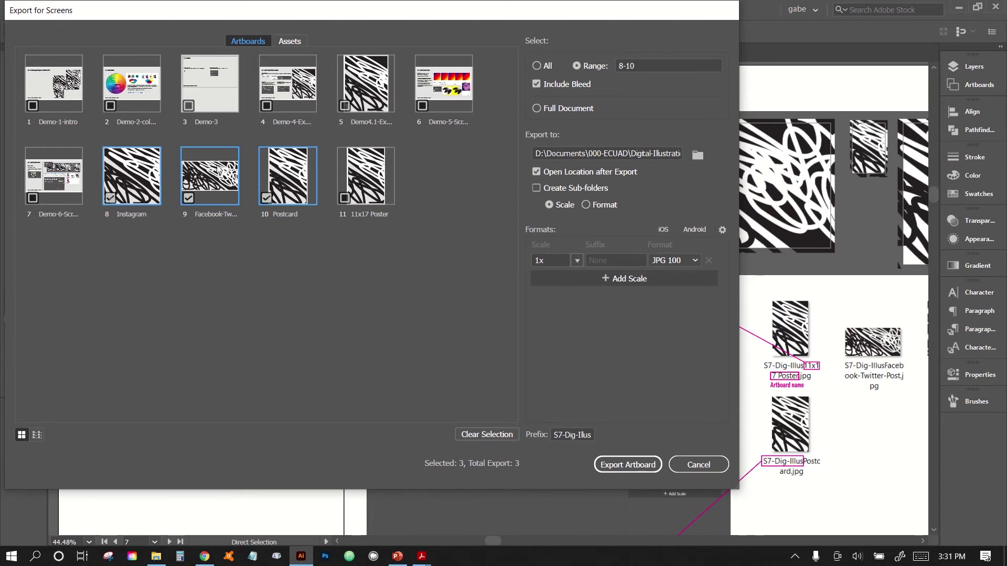
pyautogui.click(344, 199)
pyautogui.click(346, 200)
pyautogui.click(266, 198)
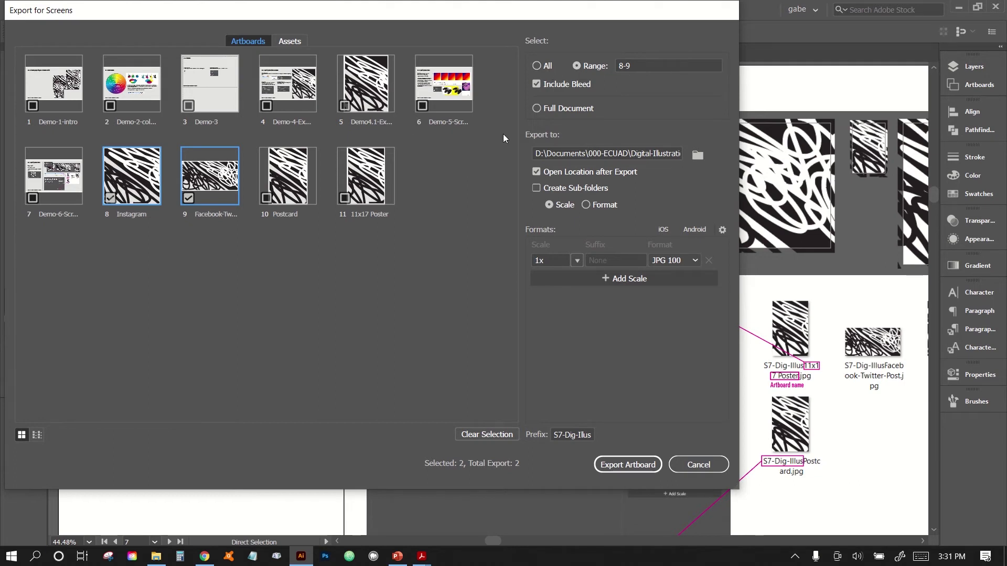
# Change the format to PNG, keep the same folder and S7-Dig-Illus prefix, and export artboards 8–9.
pyautogui.click(697, 158)
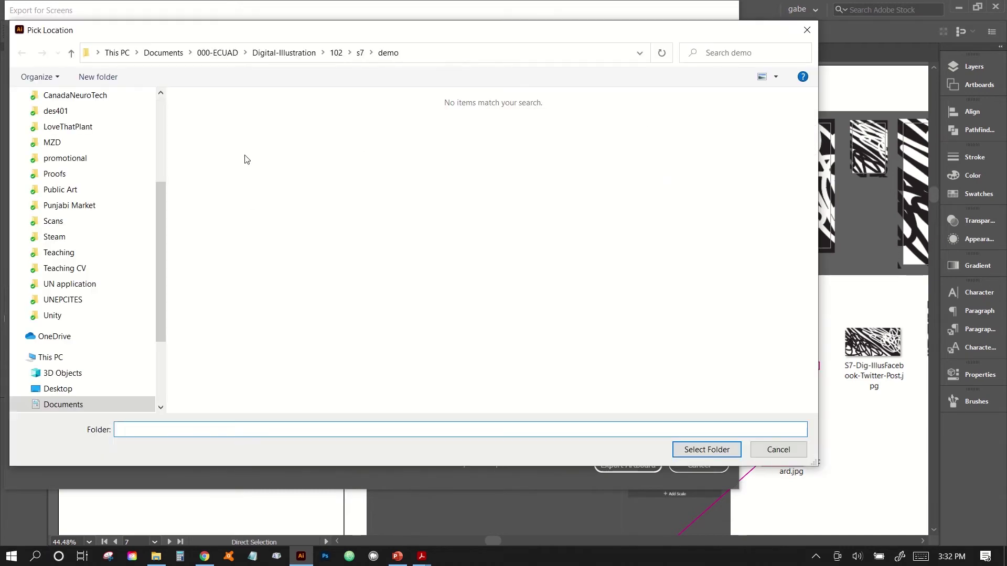
pyautogui.click(778, 447)
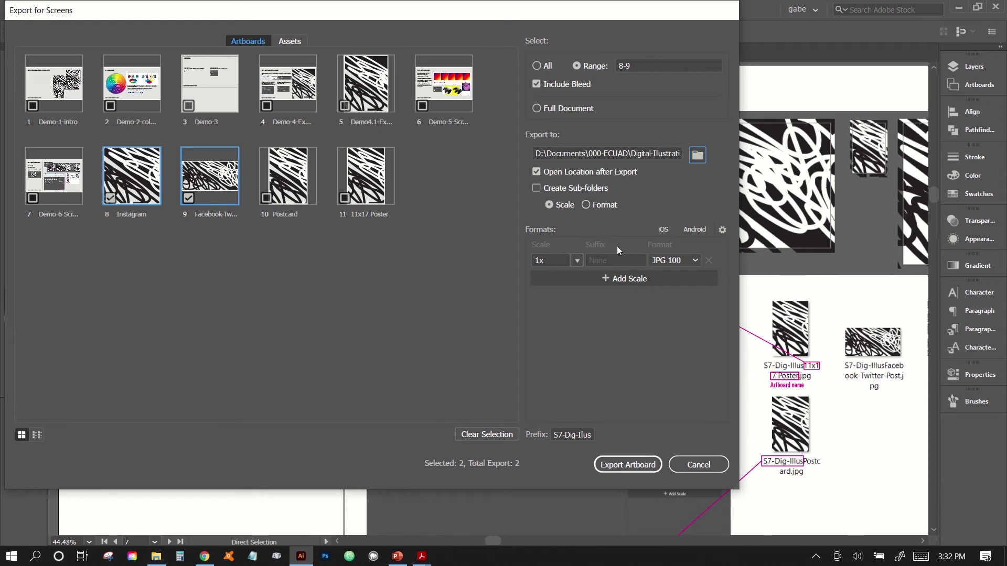
pyautogui.click(667, 261)
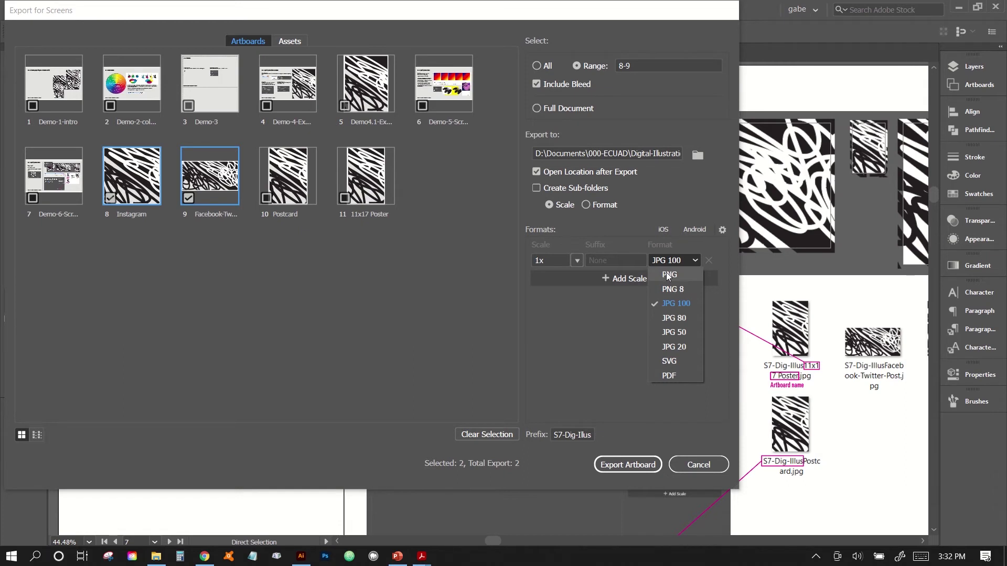
pyautogui.click(667, 274)
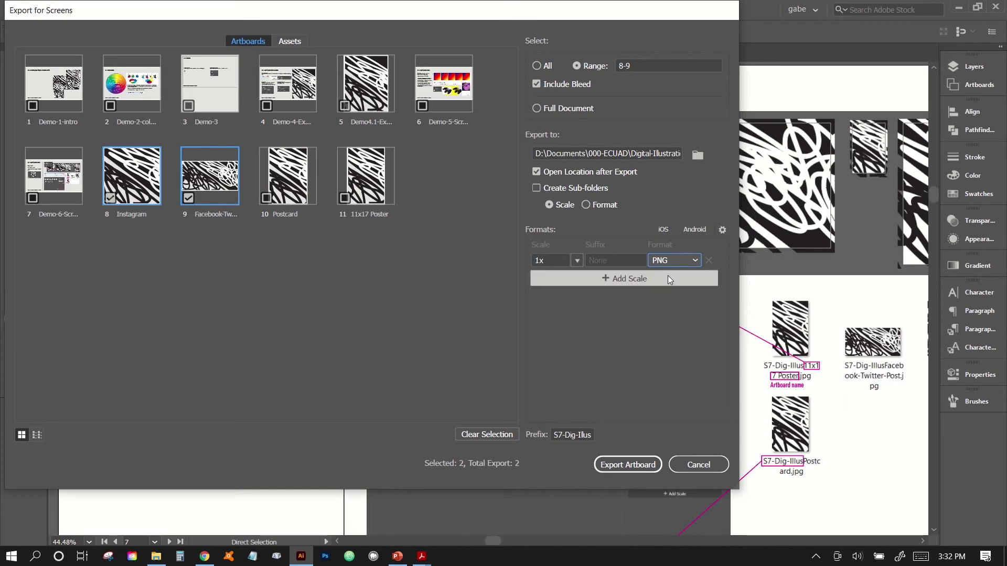
pyautogui.click(548, 260)
pyautogui.click(577, 320)
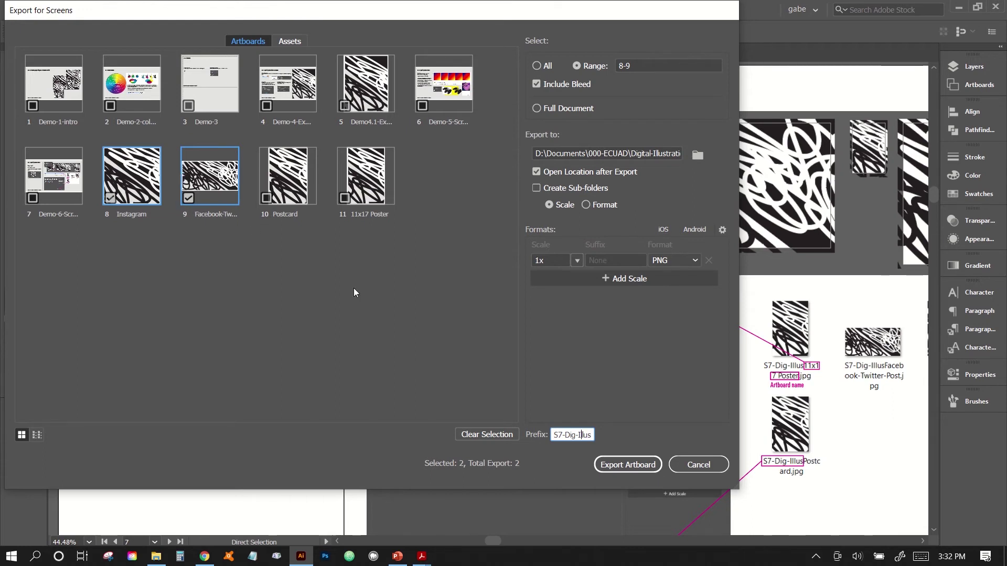
pyautogui.moveTo(555, 433); pyautogui.dragTo(605, 436)
pyautogui.click(590, 434)
pyautogui.click(632, 464)
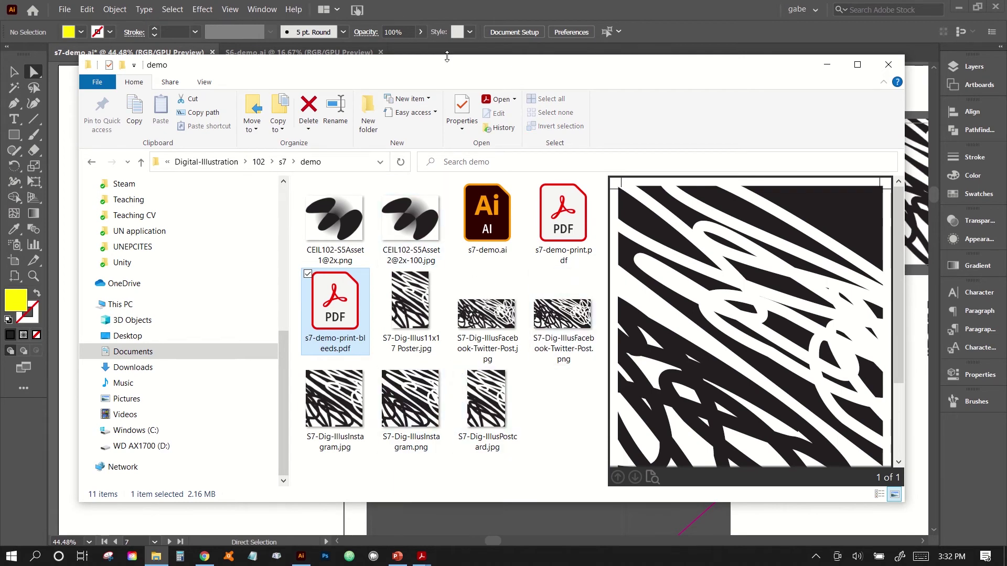
# Return to Illustrator and zoom the Export for Screens slide to 50%.
pyautogui.click(522, 5)
pyautogui.moveTo(593, 417); pyautogui.dragTo(470, 314)
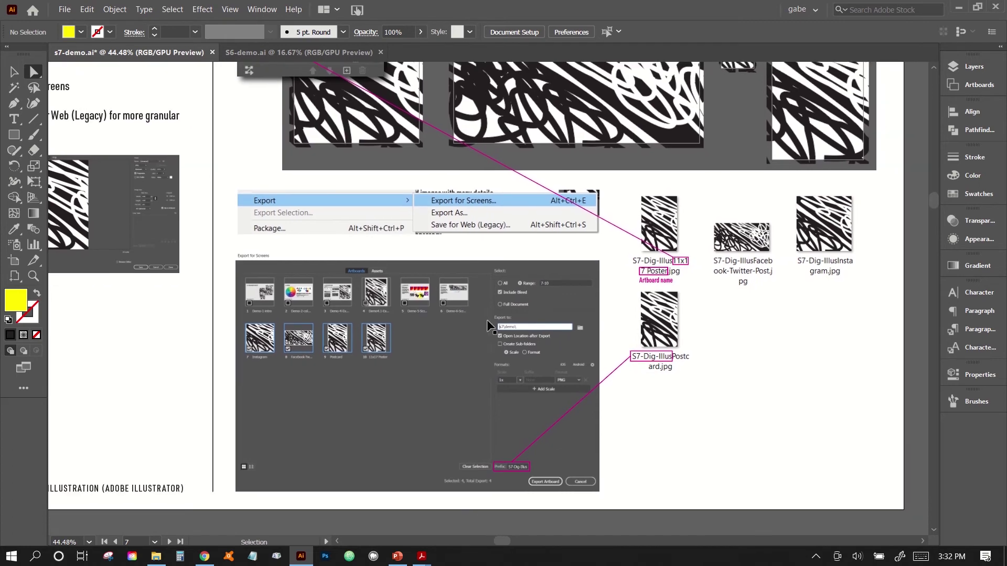
pyautogui.hotkey('ctrl', '+')
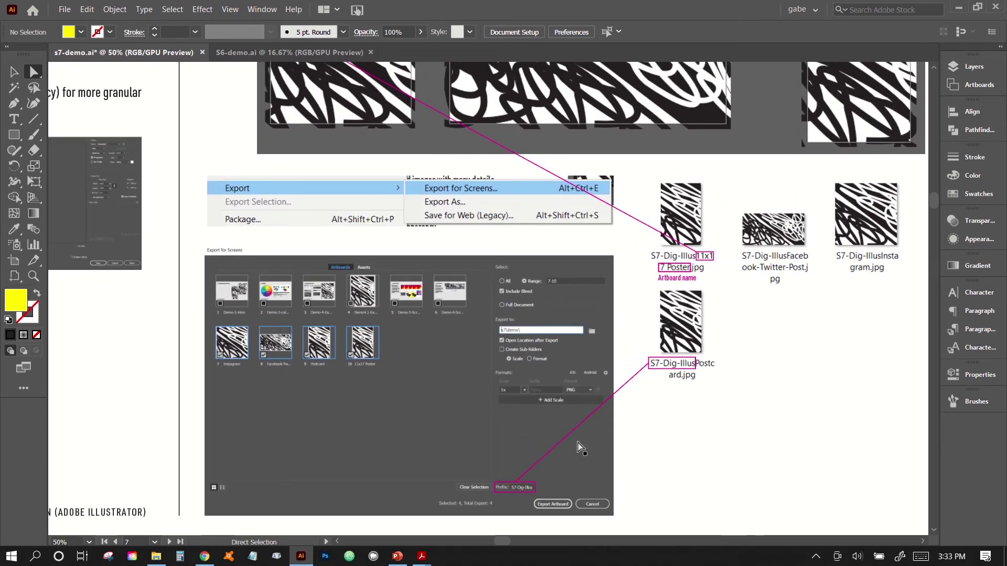
pyautogui.scroll(5, 671, 367)
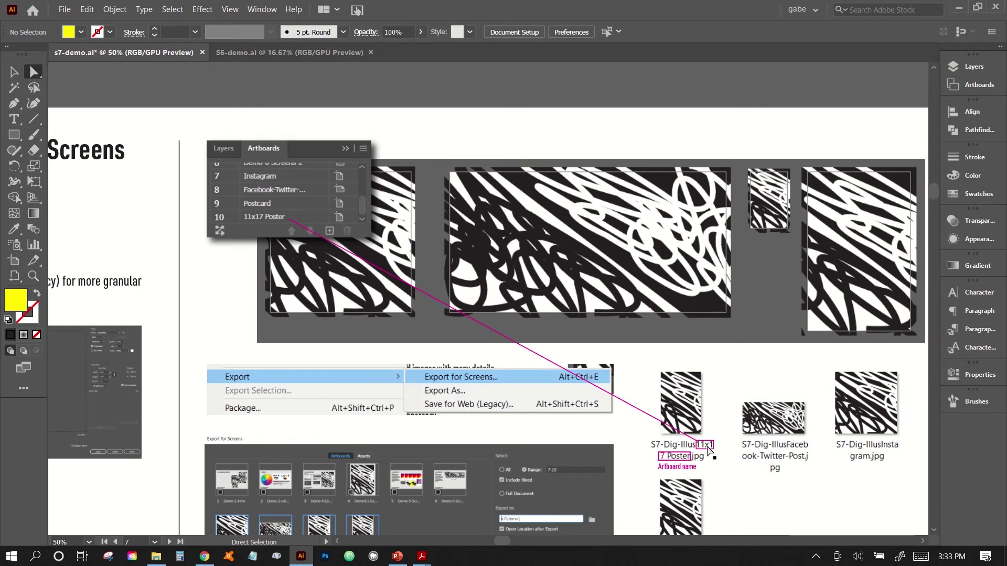
pyautogui.scroll(-2, 638, 463)
pyautogui.hotkey('ctrl', '0')
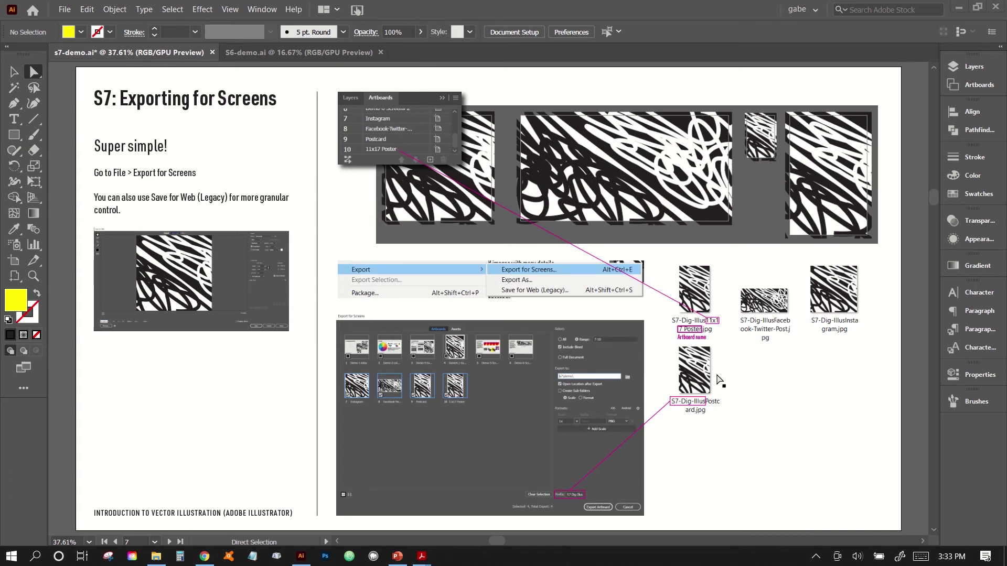
pyautogui.press('ctrl')
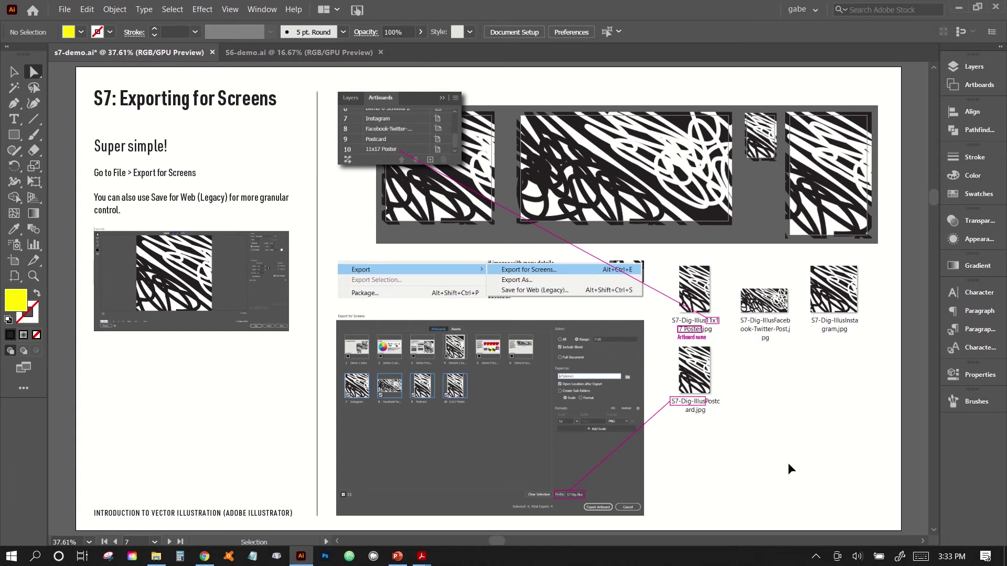
pyautogui.hotkey('ctrl', '-')
pyautogui.hotkey('ctrl', '-')
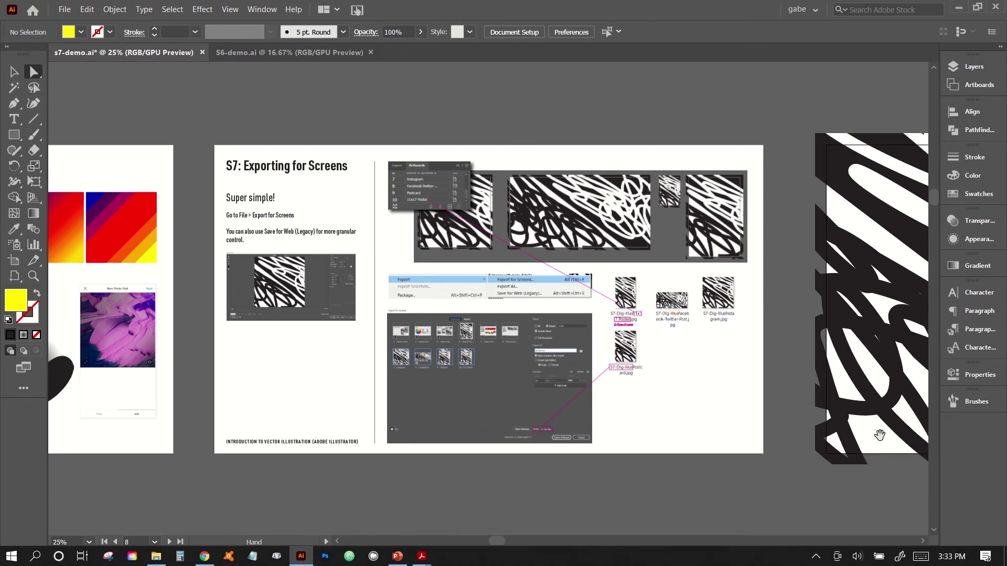
# Center the scribble artboard and open Save for Web (Legacy) with a 50% preview.
pyautogui.moveTo(880, 435)
pyautogui.mouseDown()
pyautogui.moveTo(467, 419)
pyautogui.moveTo(418, 446)
pyautogui.mouseUp()
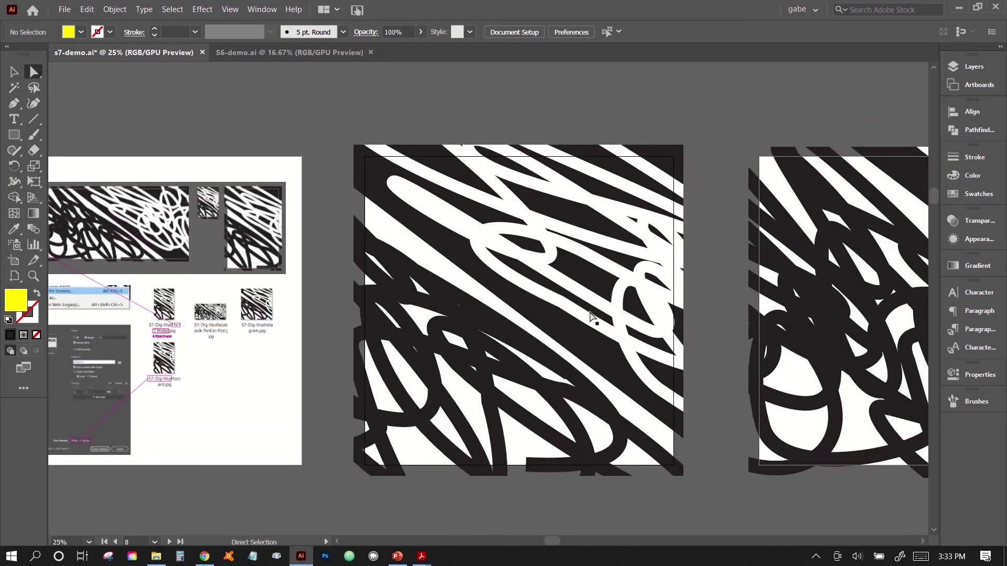
pyautogui.click(65, 9)
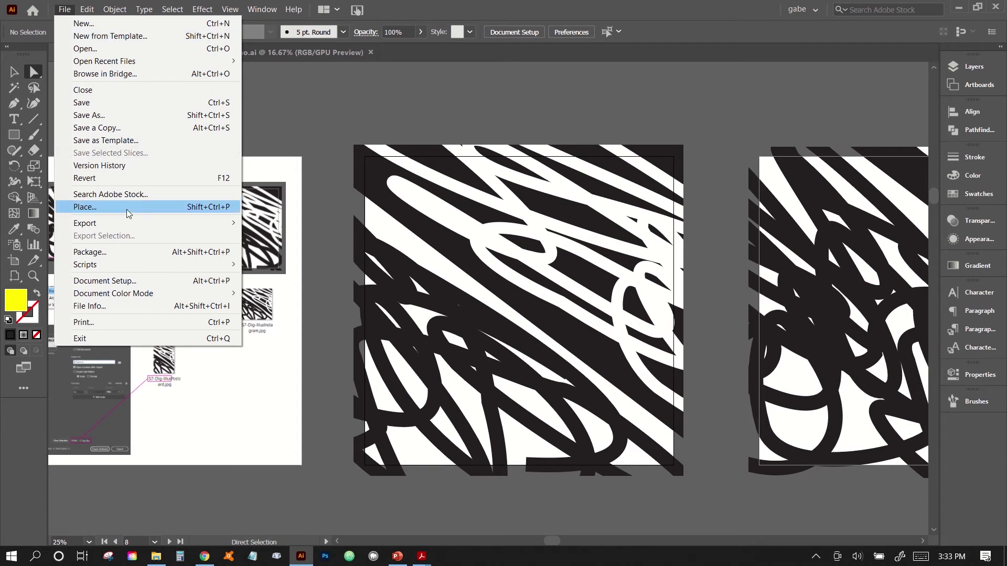
pyautogui.moveTo(122, 222)
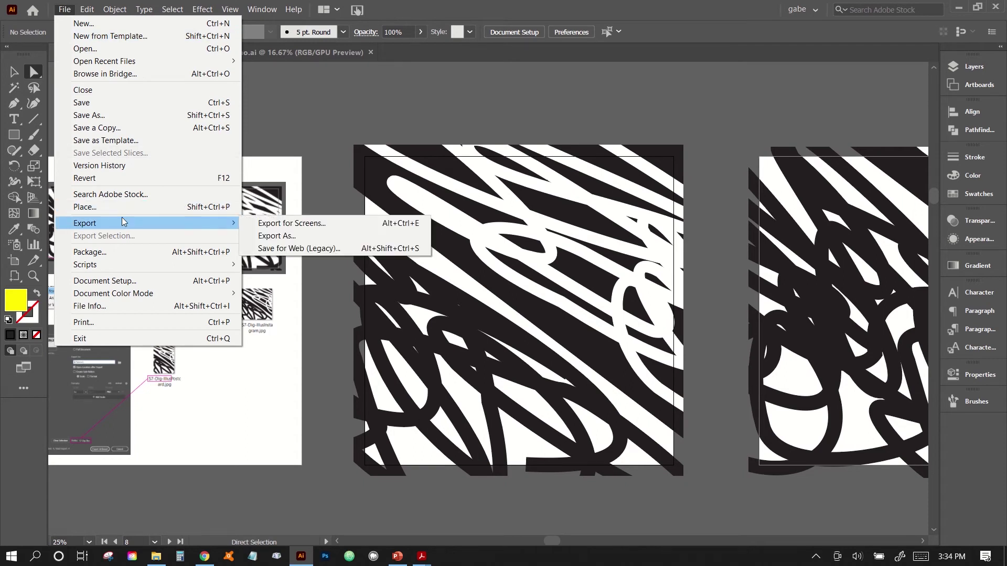
pyautogui.click(278, 248)
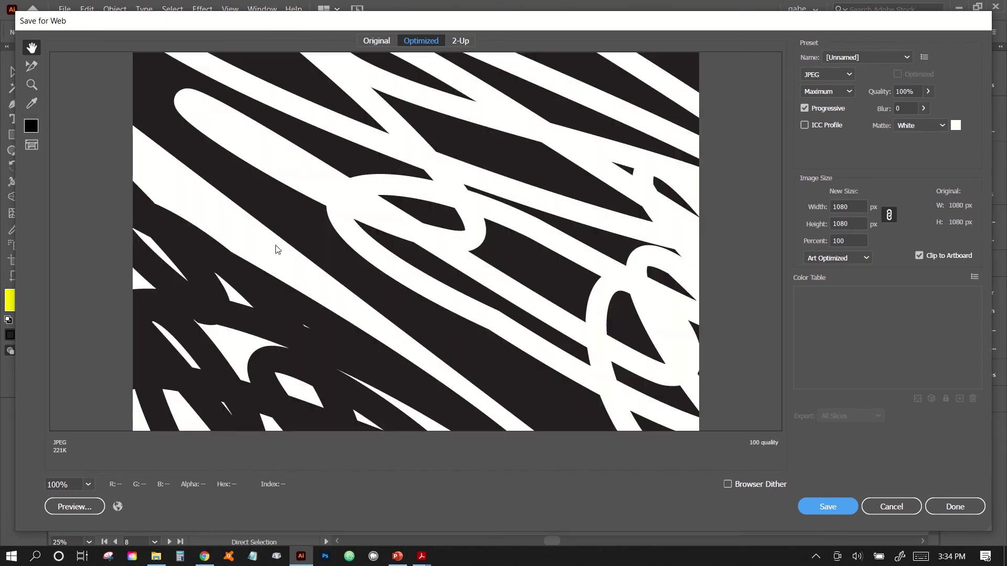
pyautogui.click(88, 483)
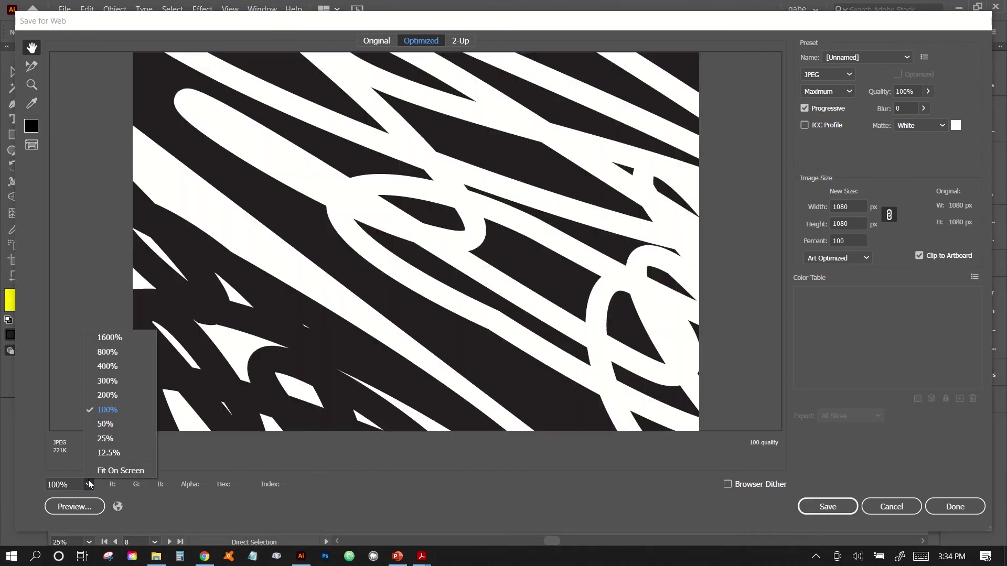
pyautogui.click(103, 422)
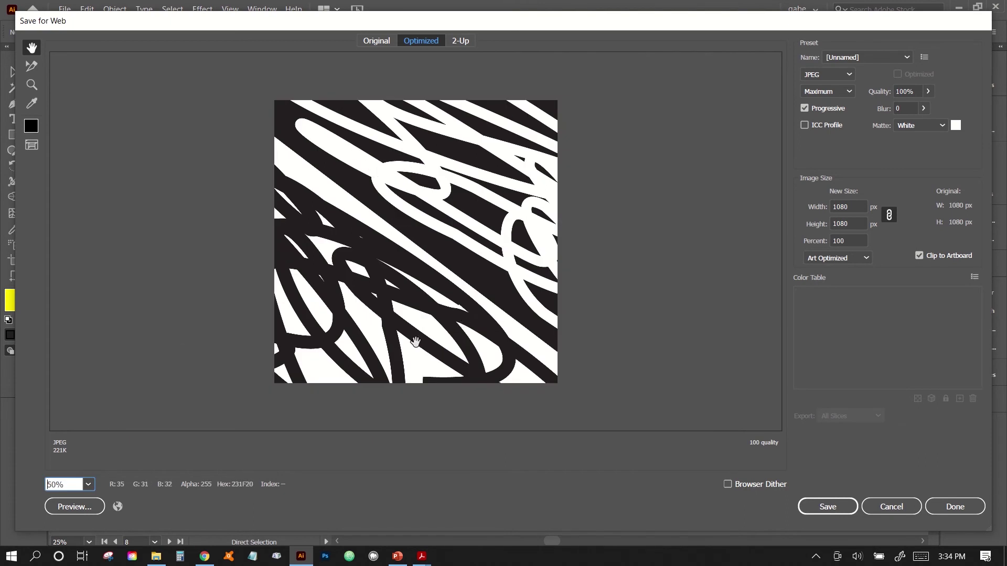
# Switch the web format to GIF with a 4-colour palette and magnify the preview edges.
pyautogui.click(849, 79)
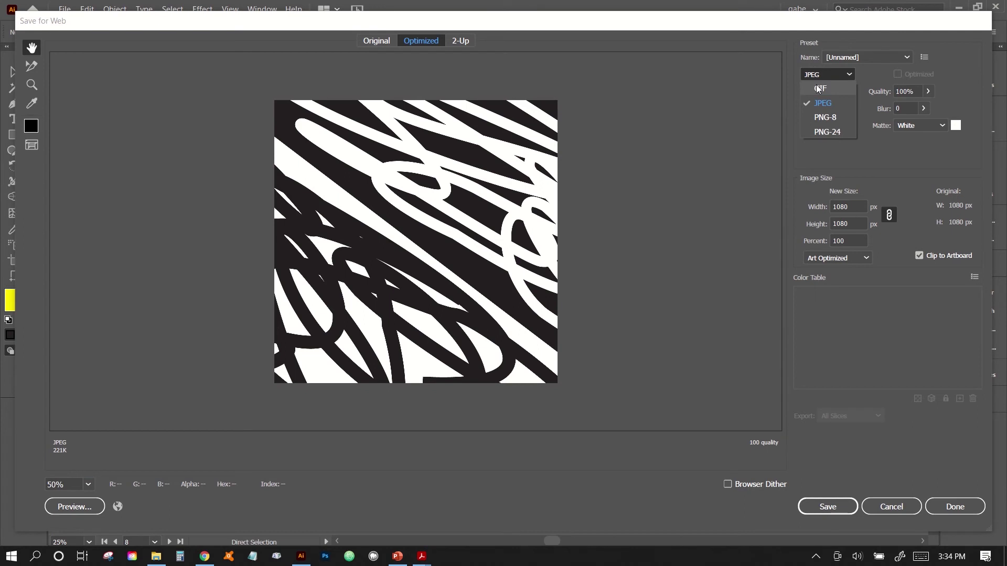
pyautogui.click(817, 87)
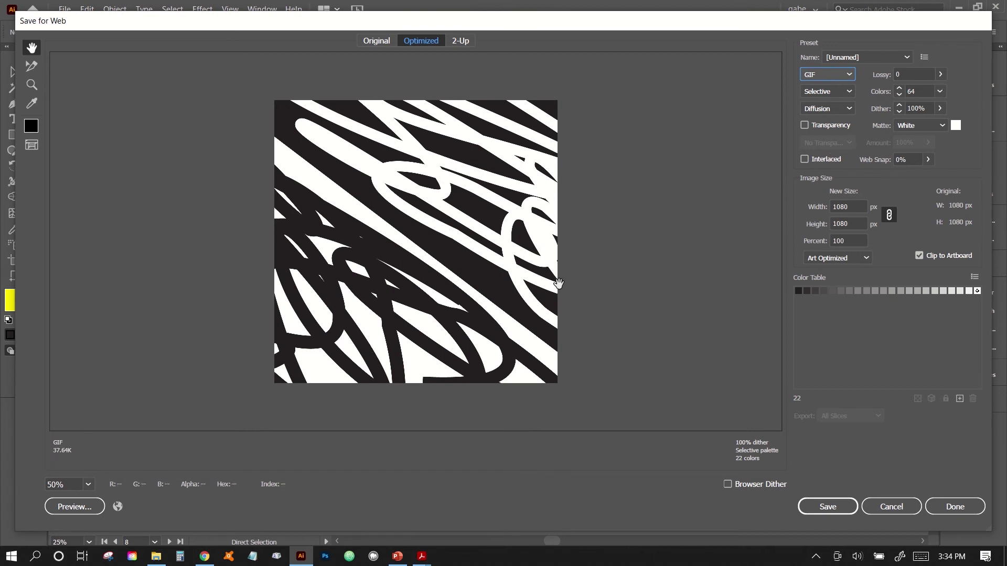
pyautogui.click(940, 92)
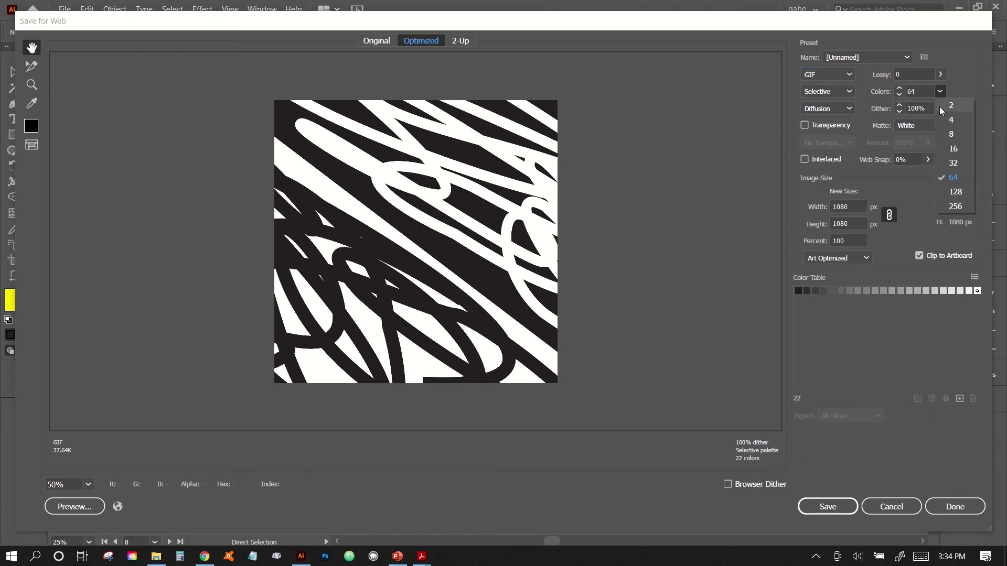
pyautogui.click(946, 124)
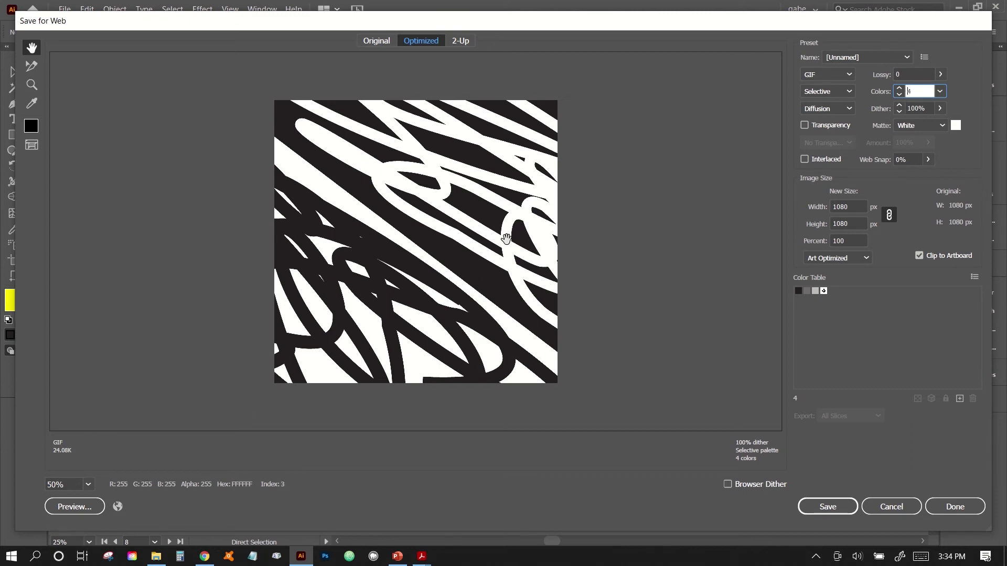
pyautogui.keyDown('ctrl'); pyautogui.click(456, 210); pyautogui.keyUp('ctrl')
pyautogui.keyDown('ctrl'); pyautogui.click(456, 210); pyautogui.keyUp('ctrl')
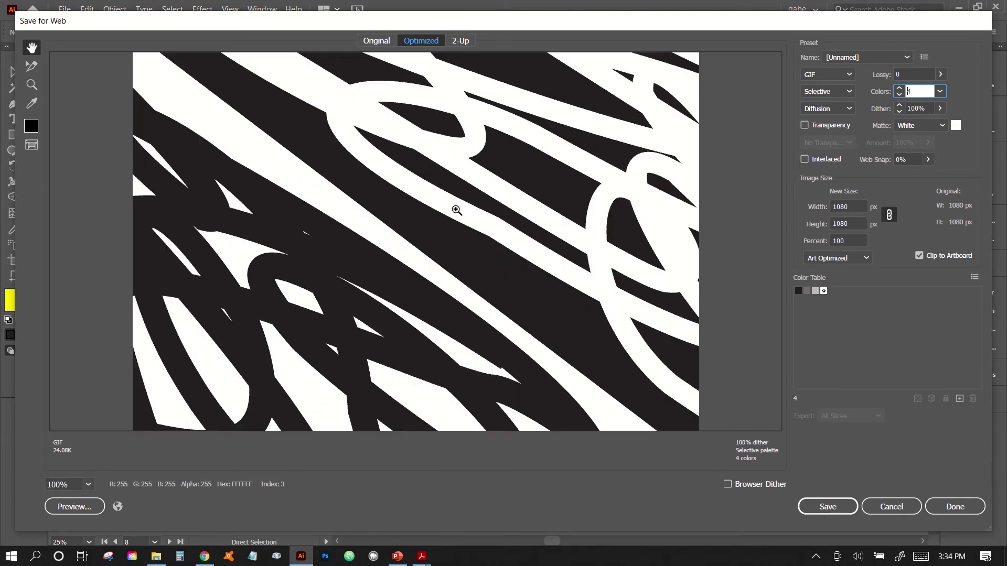
pyautogui.keyDown('ctrl'); pyautogui.click(456, 209); pyautogui.keyUp('ctrl')
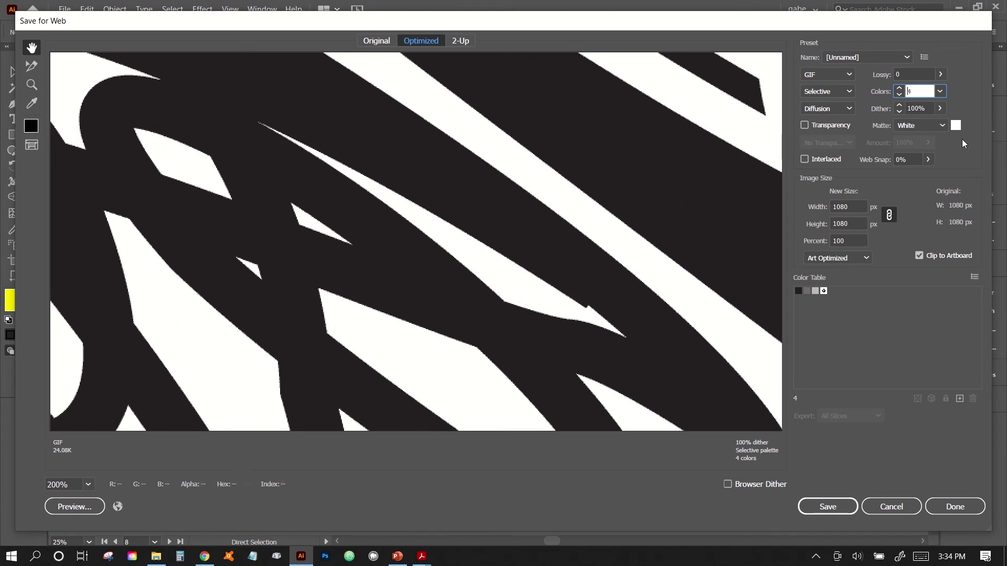
# Try a 2-colour palette, then settle on 8 colours and zoom the preview back out.
pyautogui.click(940, 91)
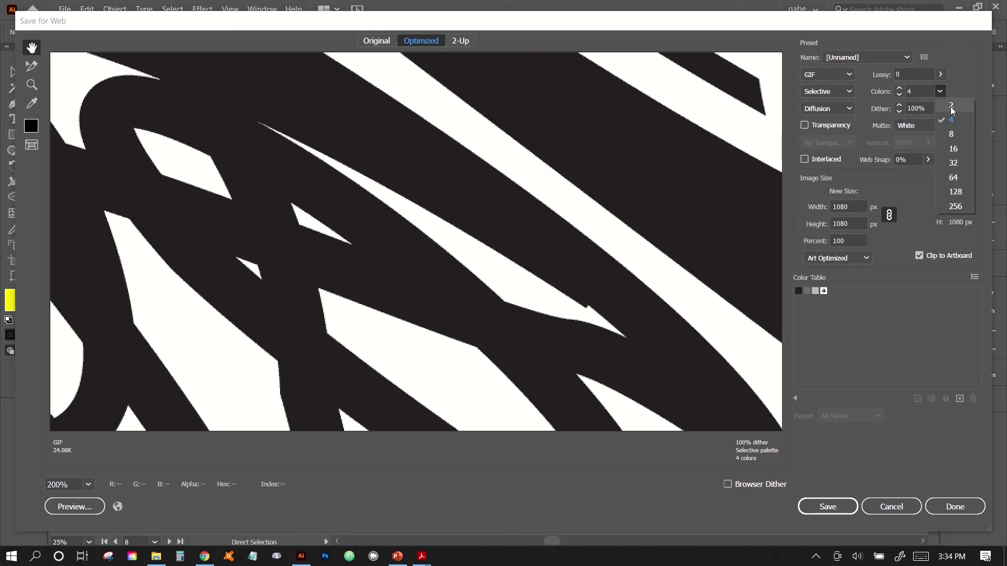
pyautogui.click(950, 105)
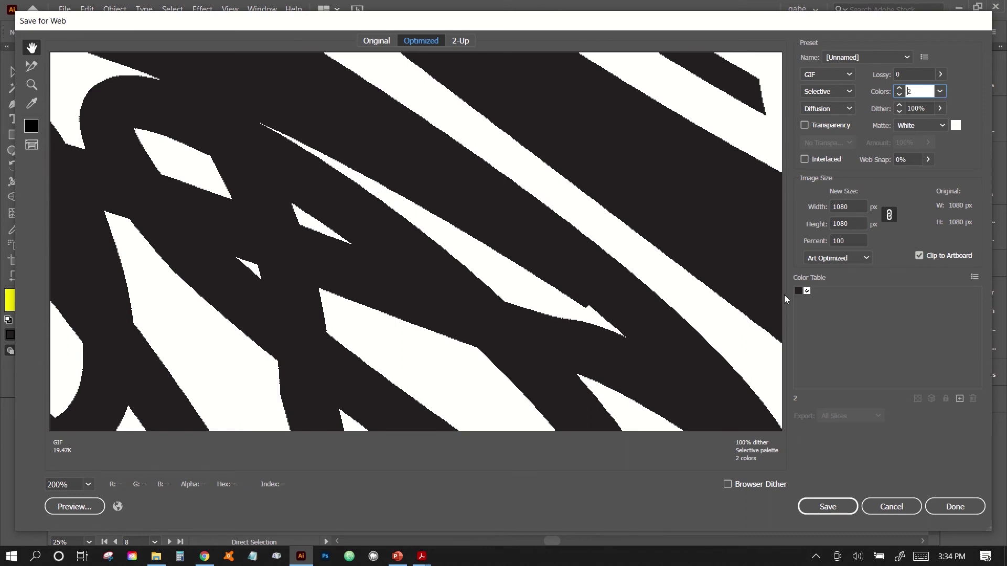
pyautogui.click(939, 92)
pyautogui.click(938, 133)
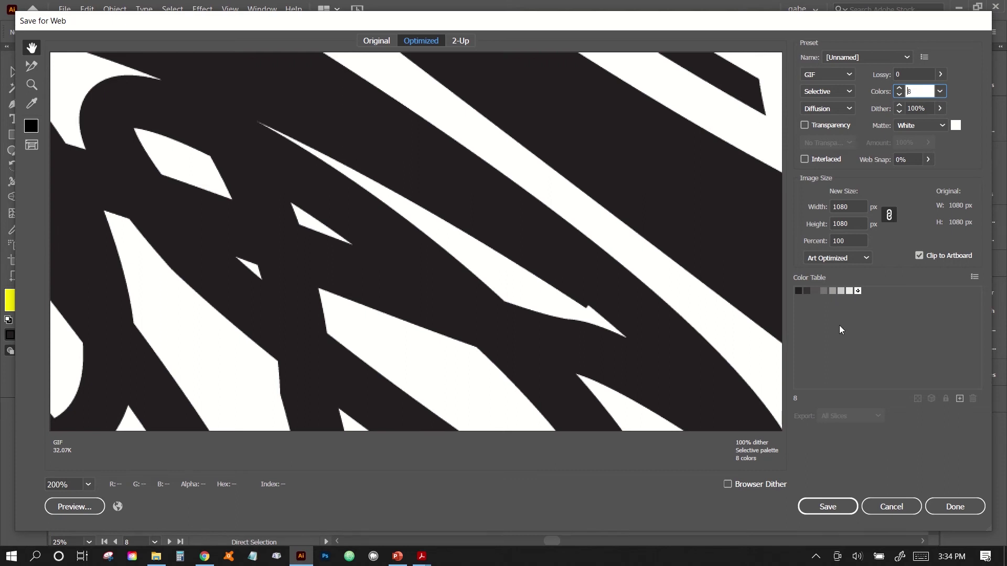
pyautogui.hotkey('ctrl', '-')
pyautogui.hotkey('ctrl', '-')
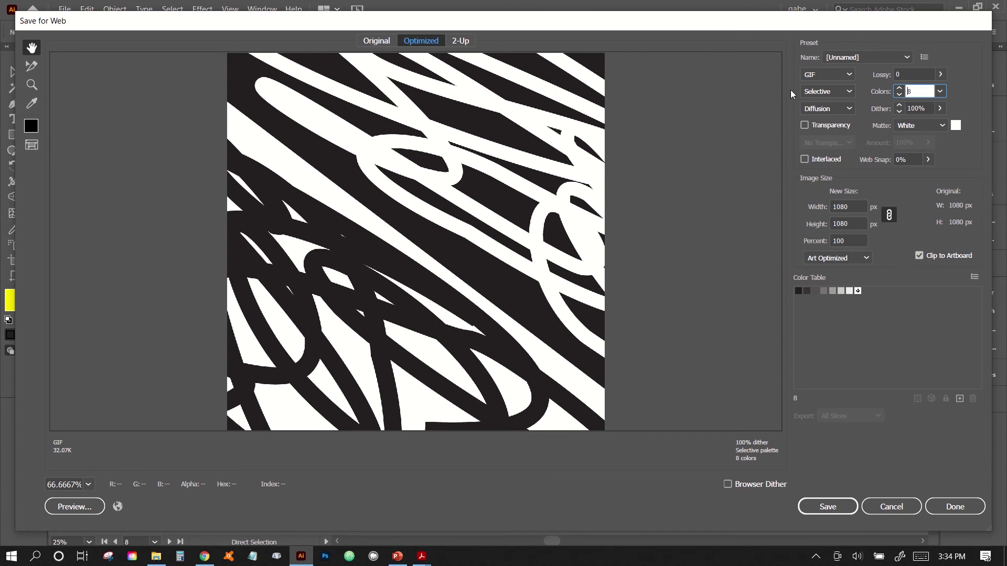
pyautogui.click(827, 73)
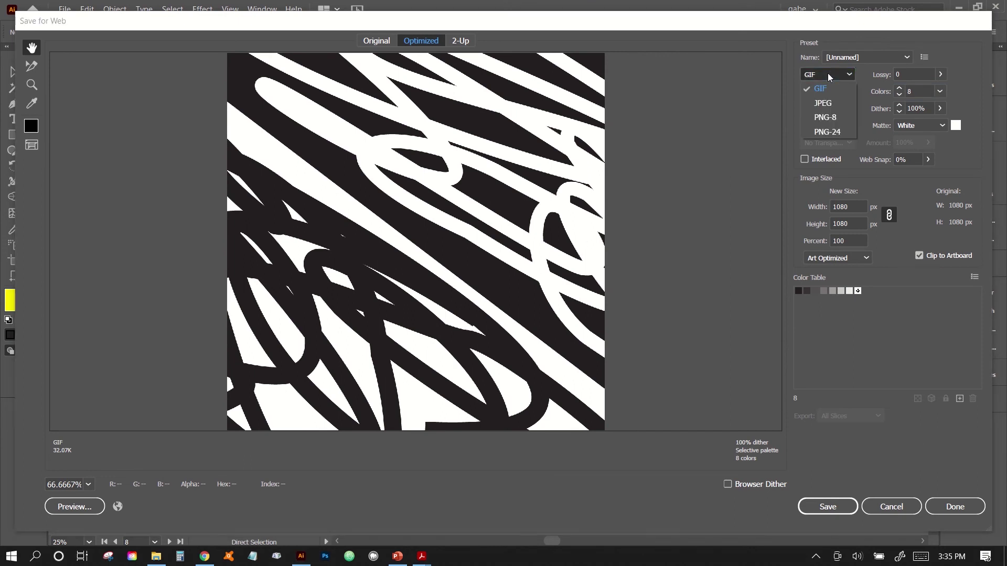
# Try PNG-24 as the Save for Web export format.
pyautogui.click(835, 131)
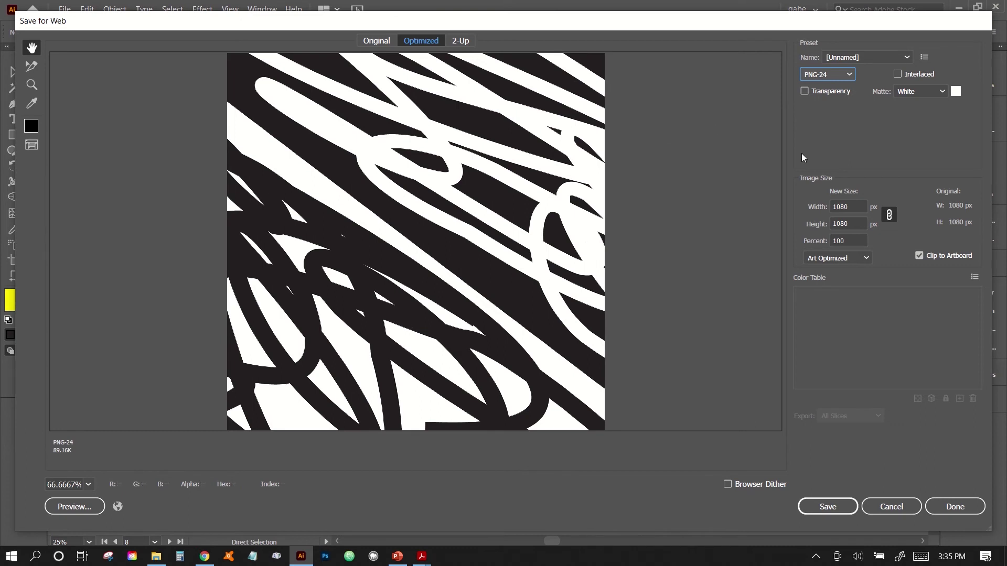
pyautogui.click(839, 75)
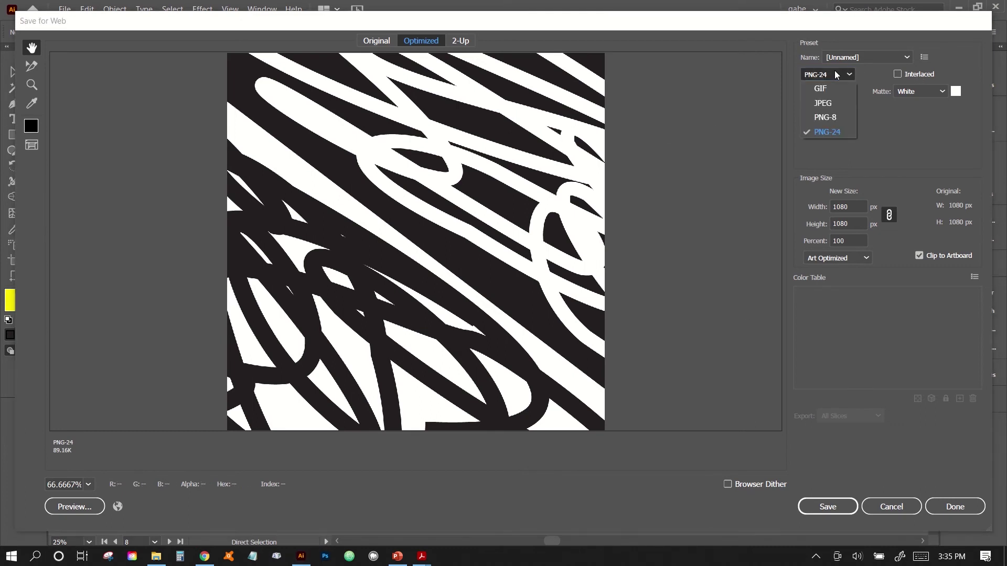
pyautogui.press('Escape')
# Switch the export format to JPEG, zoom the preview to 300%, and pick a quality preset.
pyautogui.press('Up')
pyautogui.press('Up')
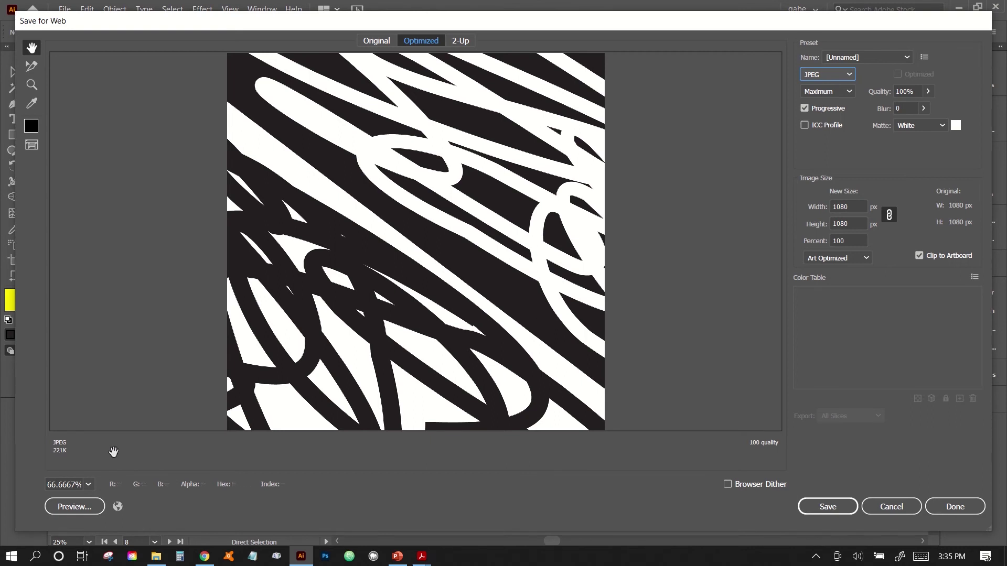
pyautogui.hotkey('ctrl', '+')
pyautogui.hotkey('ctrl', '+')
pyautogui.hotkey('ctrl', '+')
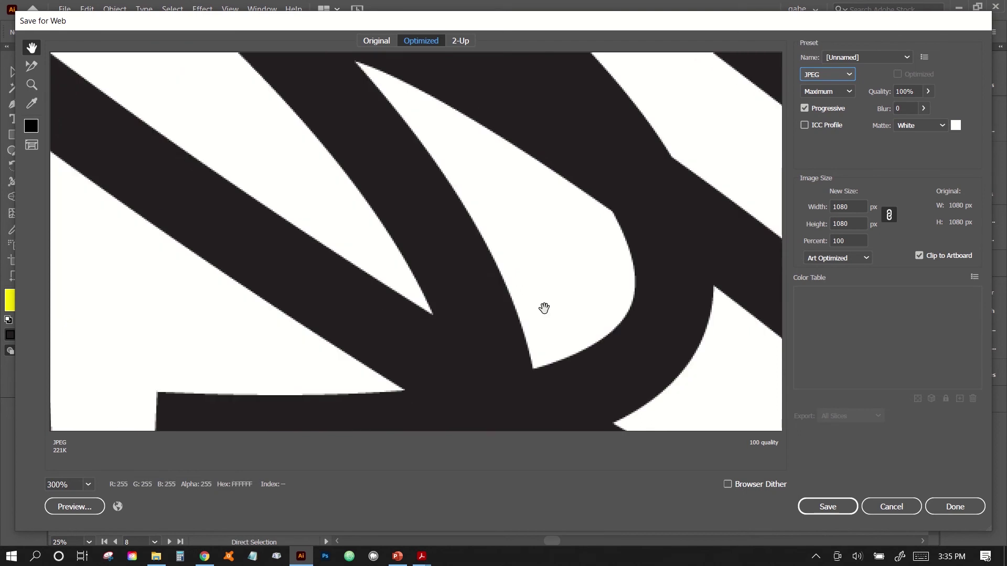
pyautogui.click(822, 93)
pyautogui.click(821, 105)
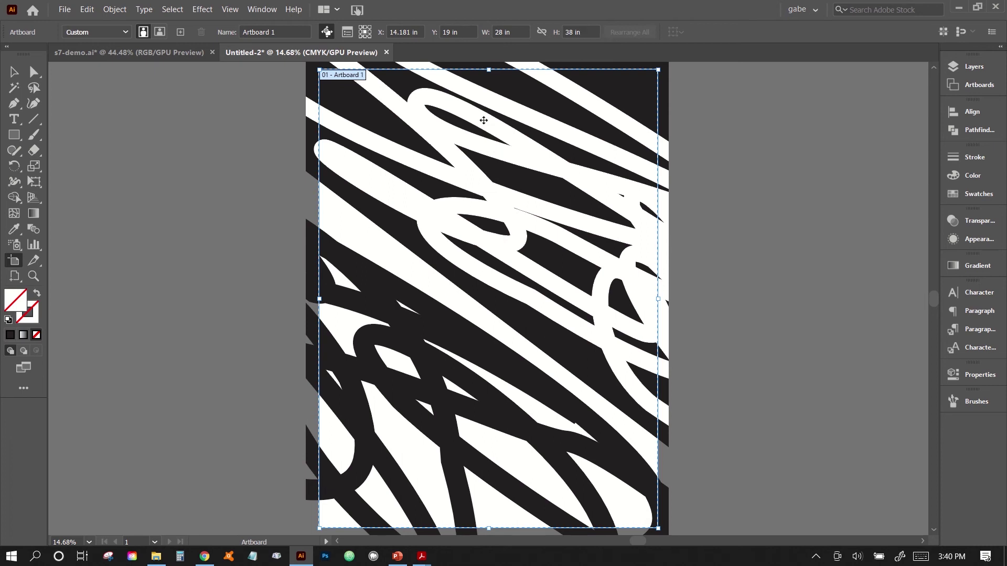
# Leave Save for Web, return to the scribble artboard, and open the File menu.
pyautogui.click(67, 9)
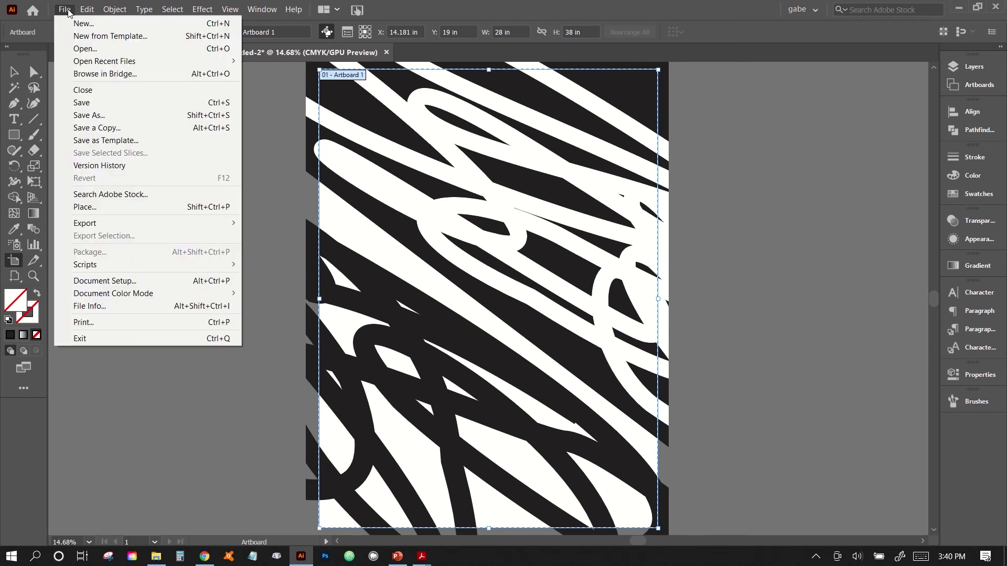
# In File > Print, keep Visible & Printable layers and set Scaling to Tile Full Pages.
pyautogui.click(111, 323)
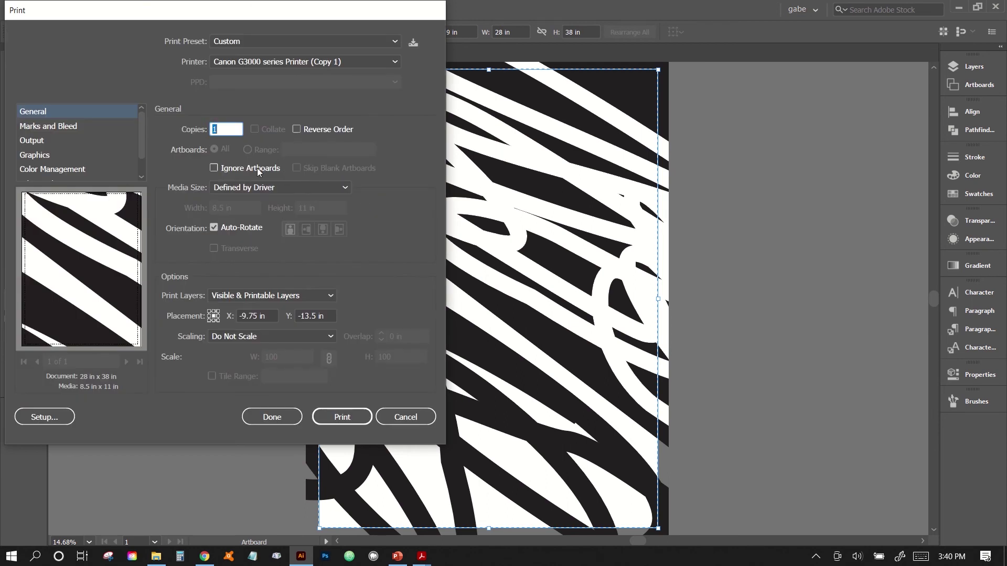
pyautogui.click(248, 294)
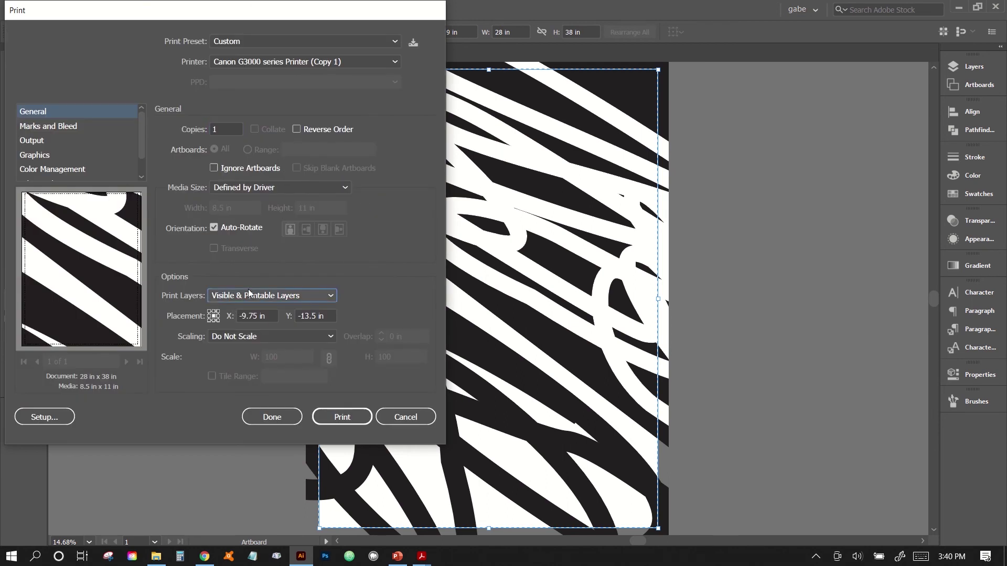
pyautogui.click(236, 243)
pyautogui.click(232, 339)
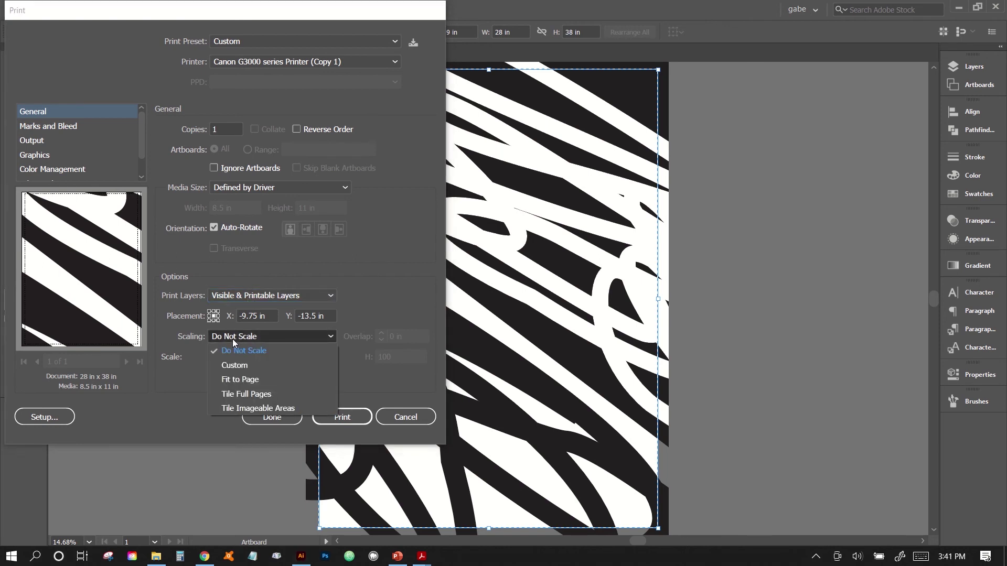
pyautogui.click(206, 262)
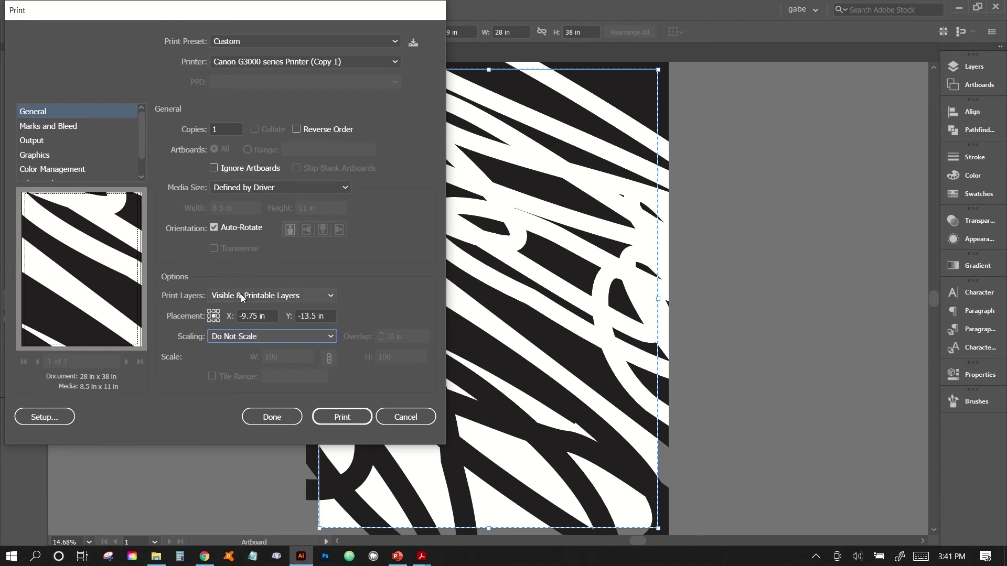
pyautogui.click(229, 338)
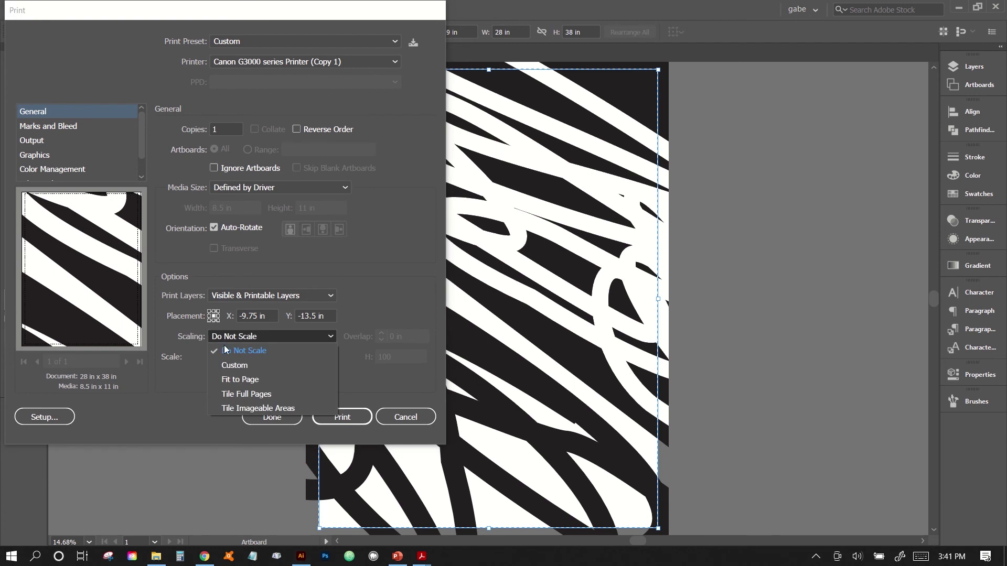
pyautogui.click(256, 394)
# Set Media Size to Letter 8.5"x11" in portrait and keep the settings with Done.
pyautogui.click(259, 188)
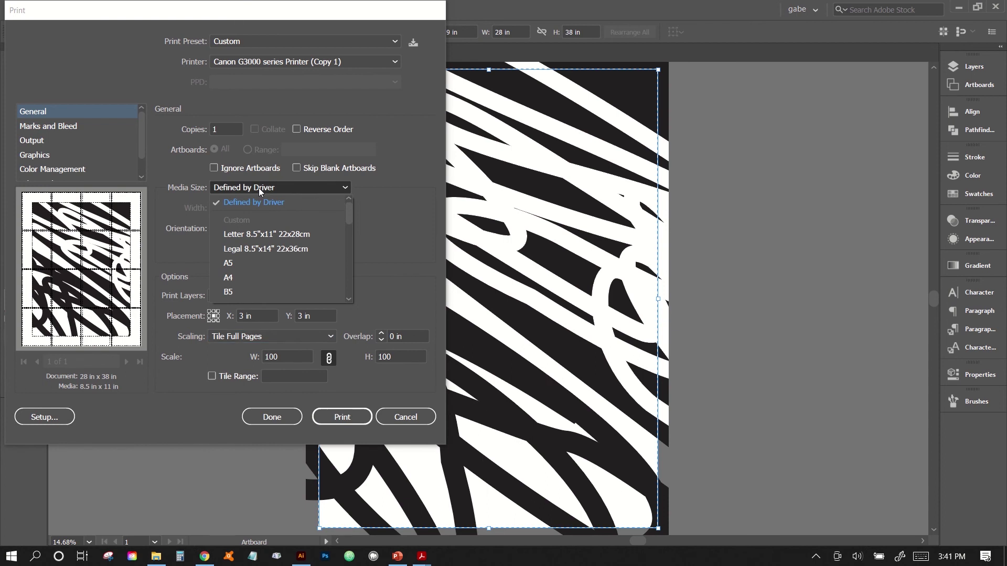
pyautogui.click(258, 236)
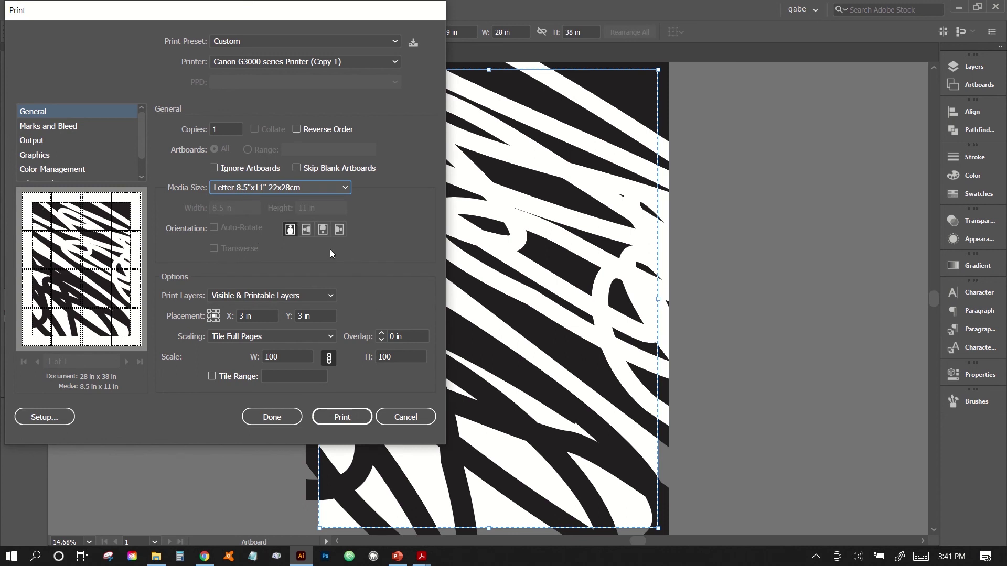
pyautogui.click(309, 231)
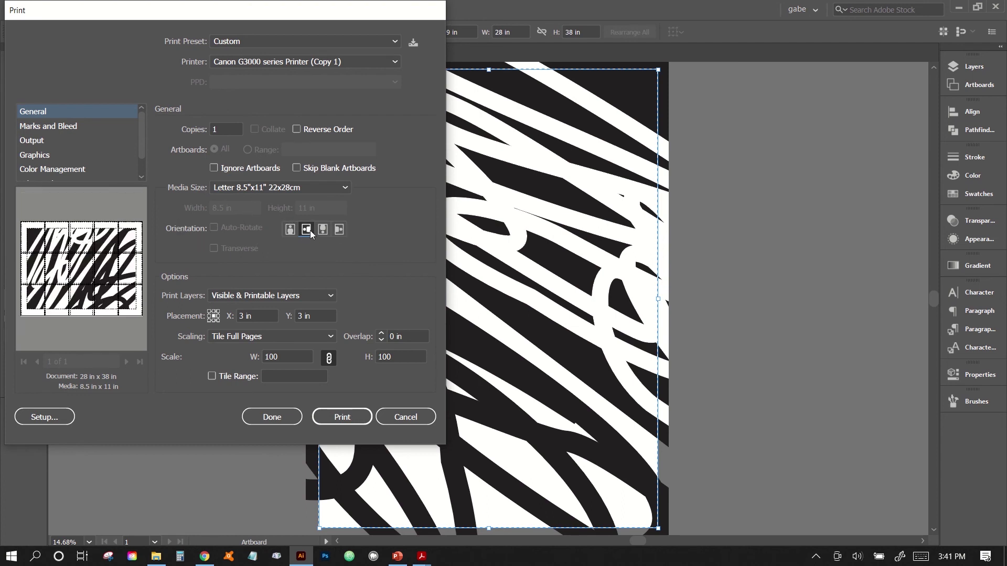
pyautogui.click(290, 229)
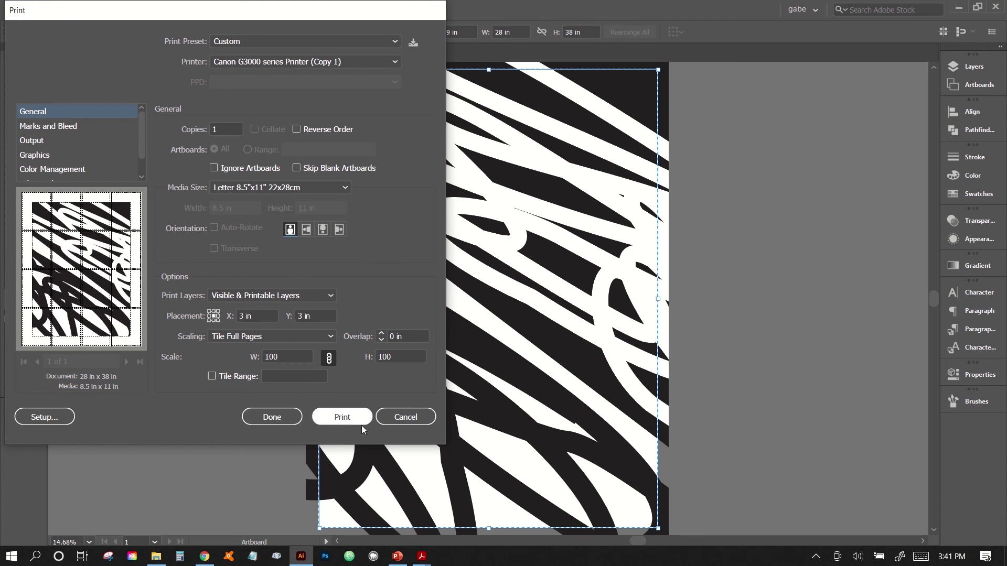
pyautogui.click(263, 422)
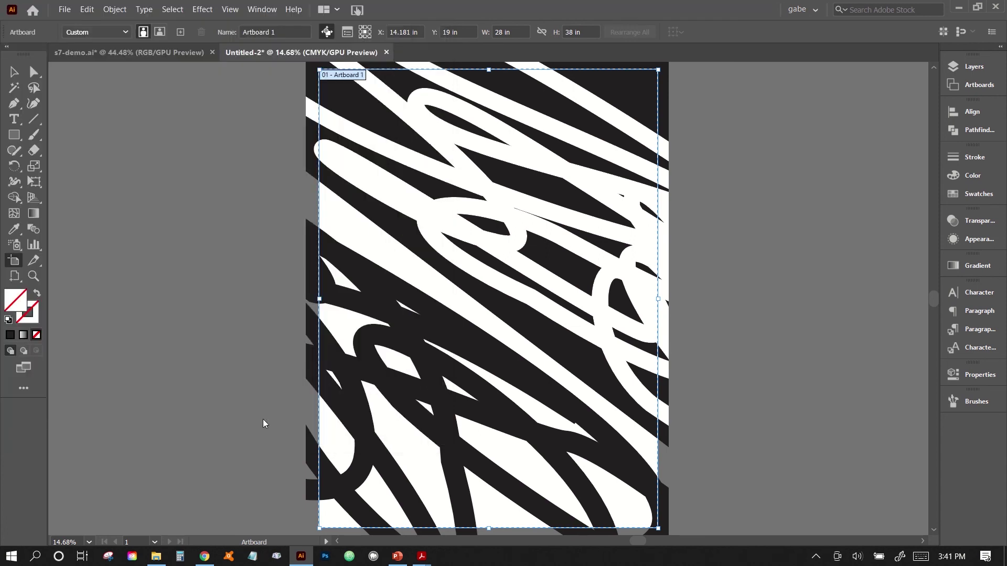
# Show the print tiling grid and switch to the Print Tiling Tool.
pyautogui.click(234, 11)
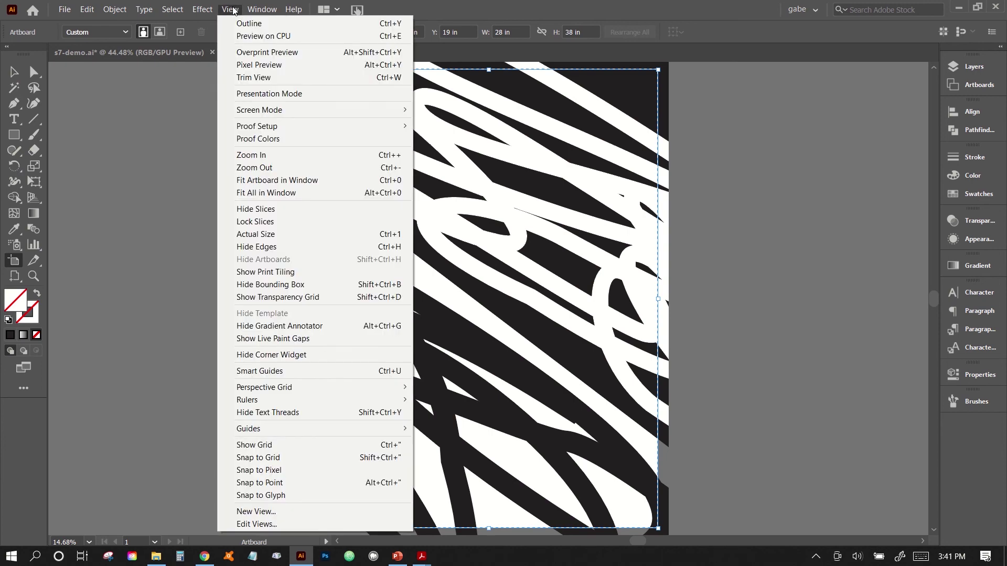
pyautogui.click(291, 272)
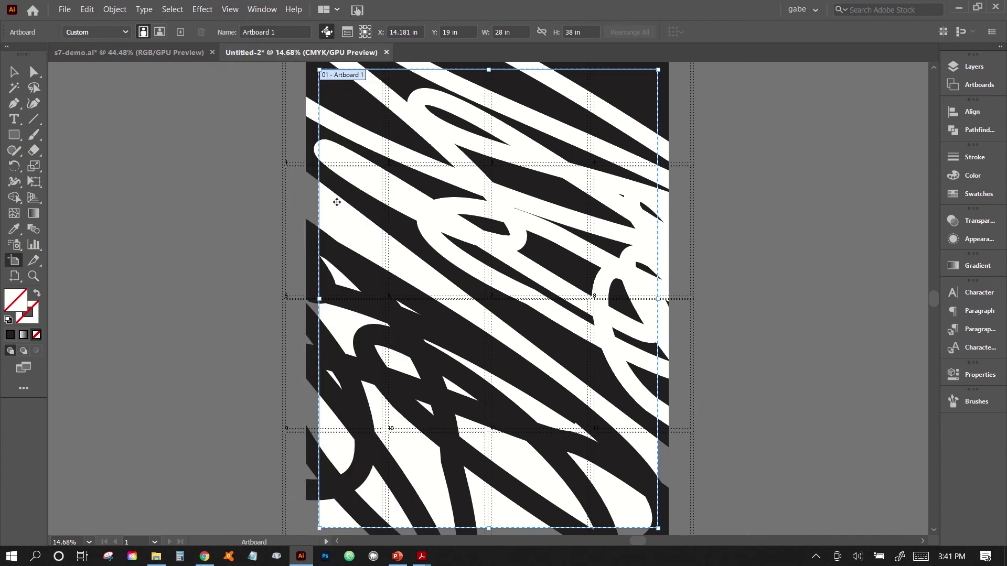
pyautogui.click(16, 281)
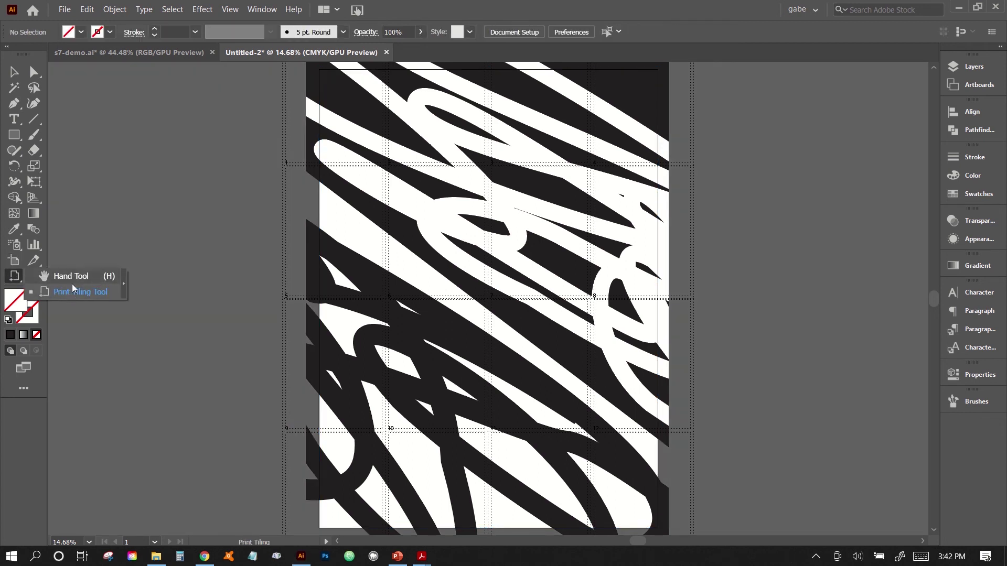
pyautogui.click(71, 286)
# Select the Print Tiling Tool and drag the tile grid over the artboard.
pyautogui.press('h')
pyautogui.click(14, 277)
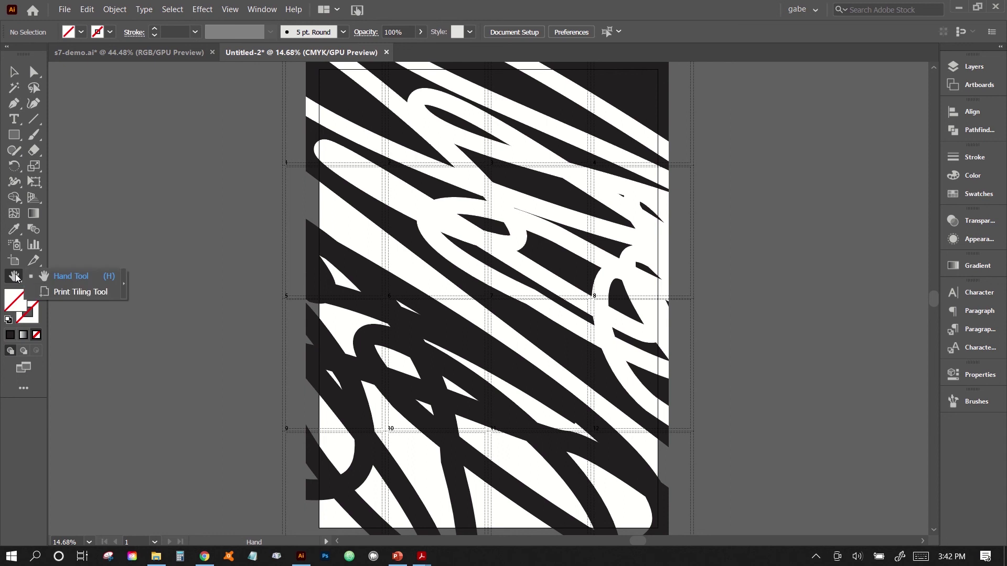
pyautogui.click(62, 292)
pyautogui.moveTo(292, 218); pyautogui.dragTo(322, 185)
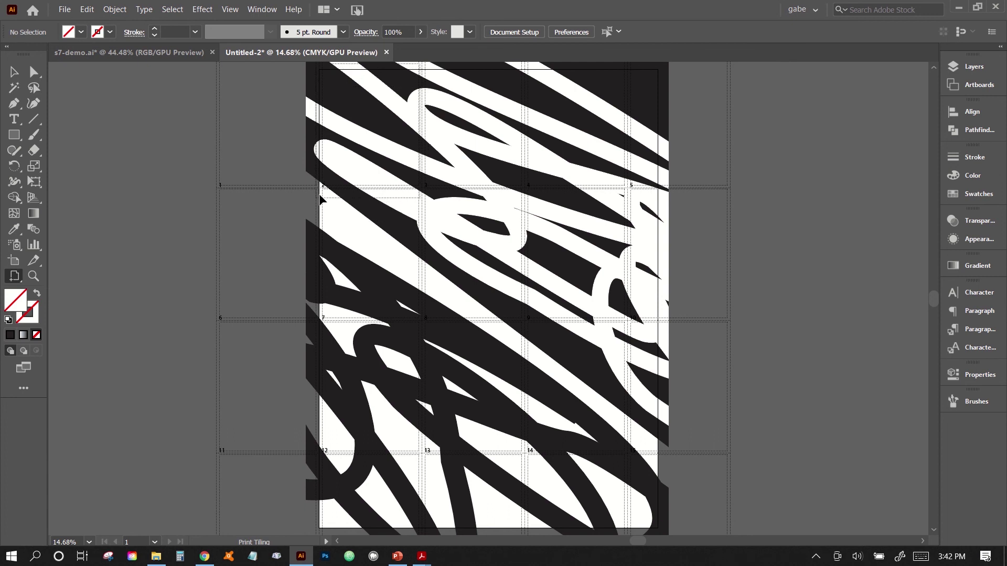
pyautogui.click(318, 194)
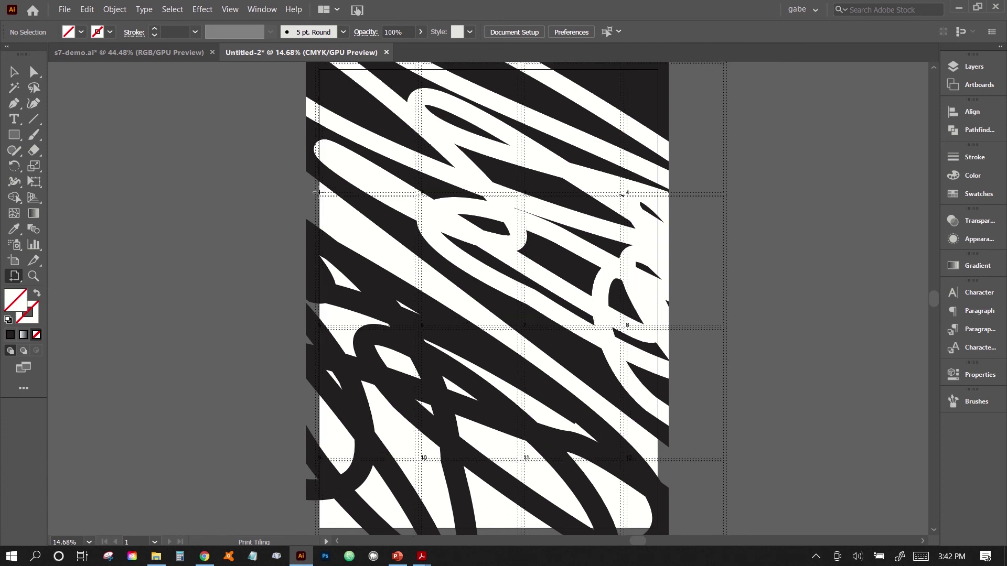
# Drag the 16-page tiling grid until its corner meets the artboard's lower-left corner.
pyautogui.scroll(1, 454, 337)
pyautogui.hotkey('ctrl', '=')
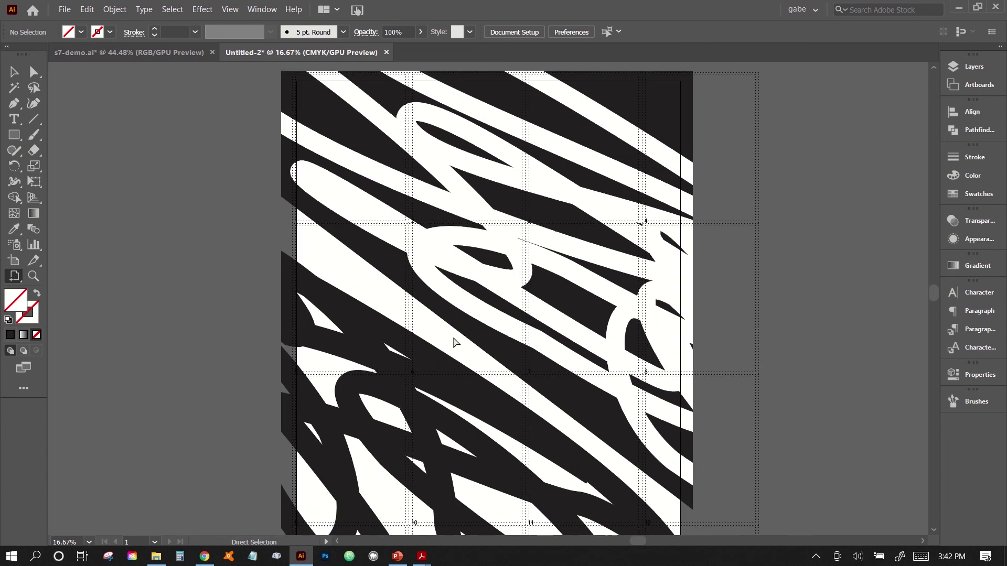
pyautogui.hotkey('ctrl', '=')
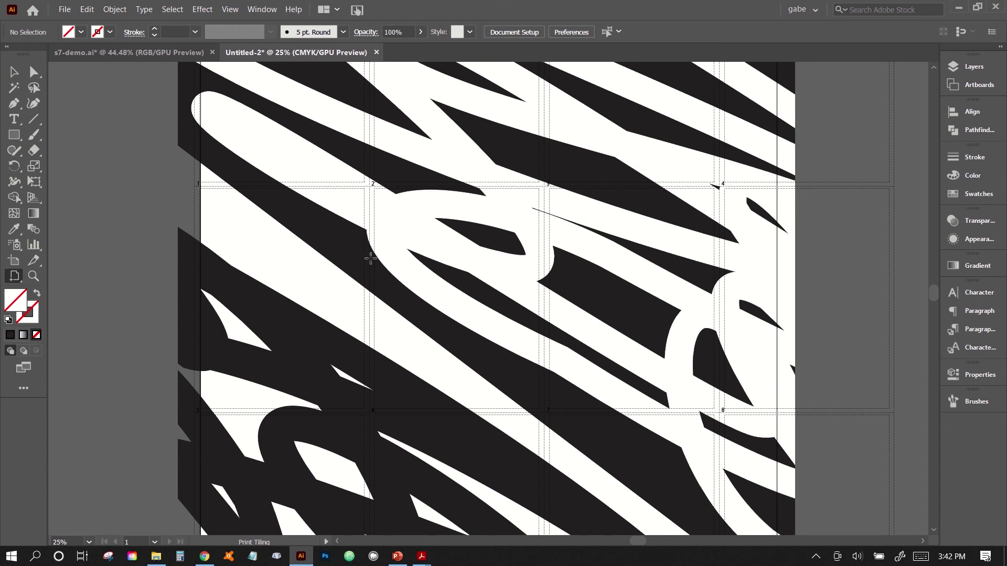
pyautogui.hotkey('ctrl', '-')
pyautogui.hotkey('ctrl', '-')
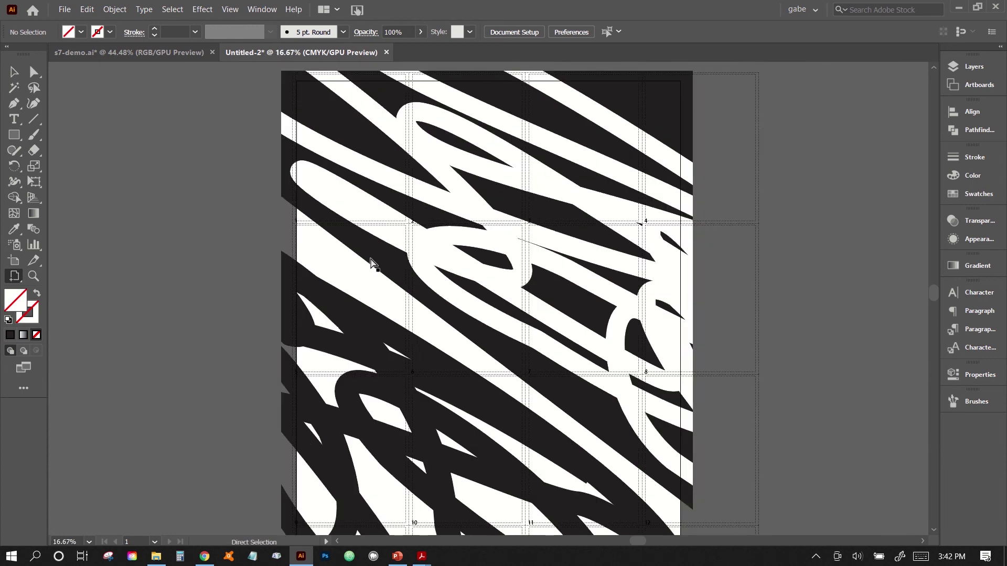
pyautogui.click(352, 167)
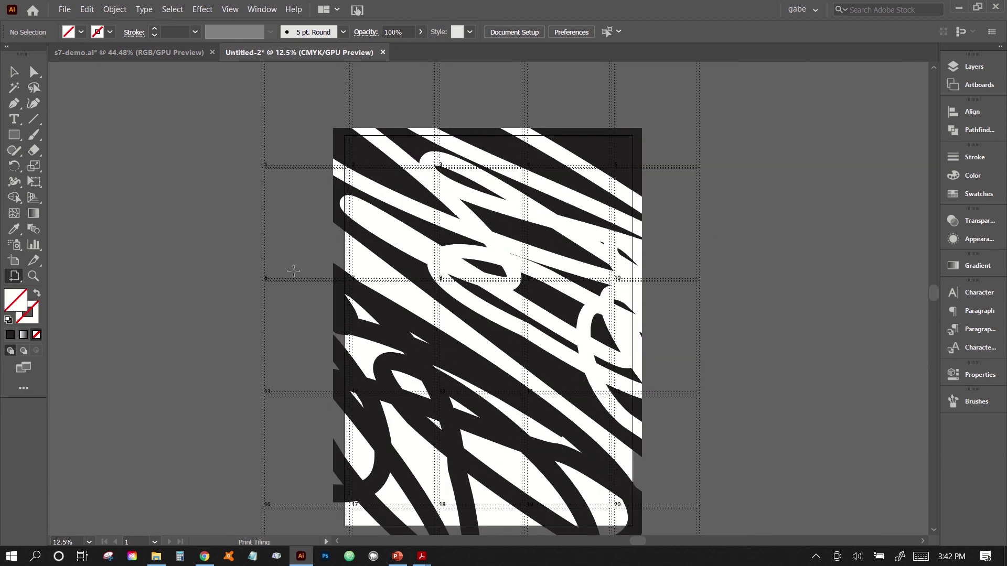
pyautogui.moveTo(352, 220); pyautogui.dragTo(342, 244)
pyautogui.scroll(-3, 371, 307)
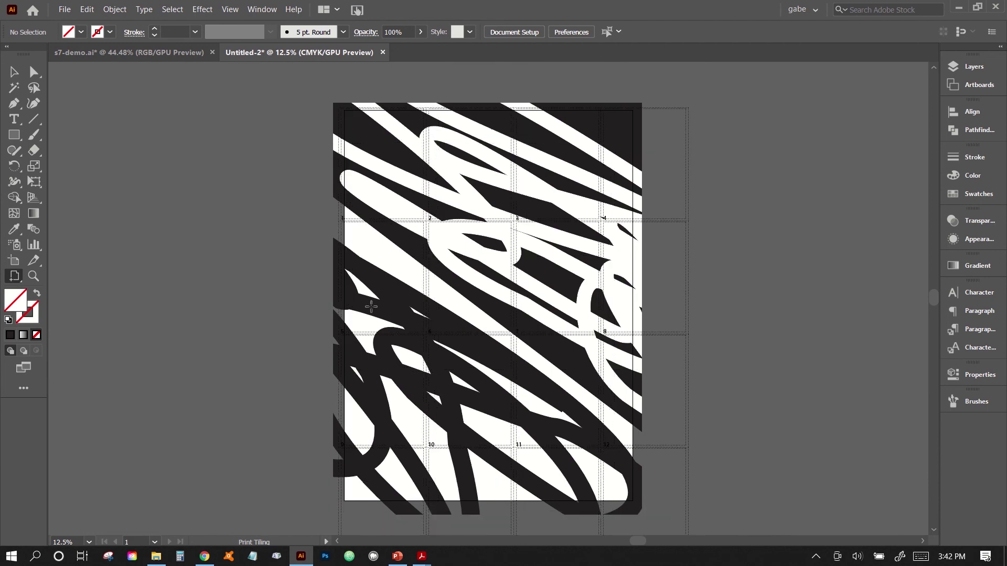
pyautogui.moveTo(351, 417); pyautogui.dragTo(347, 410)
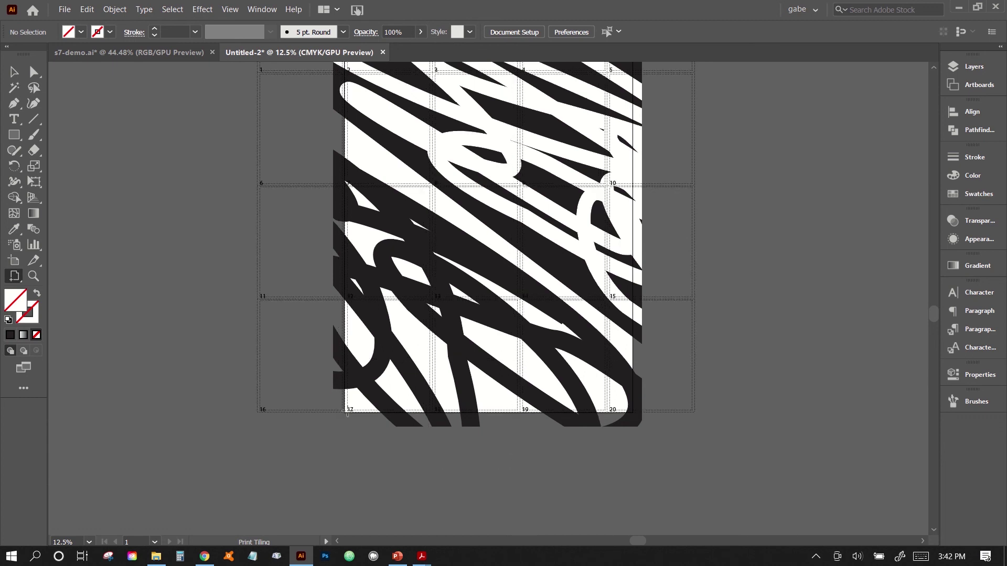
pyautogui.moveTo(368, 412); pyautogui.dragTo(336, 415)
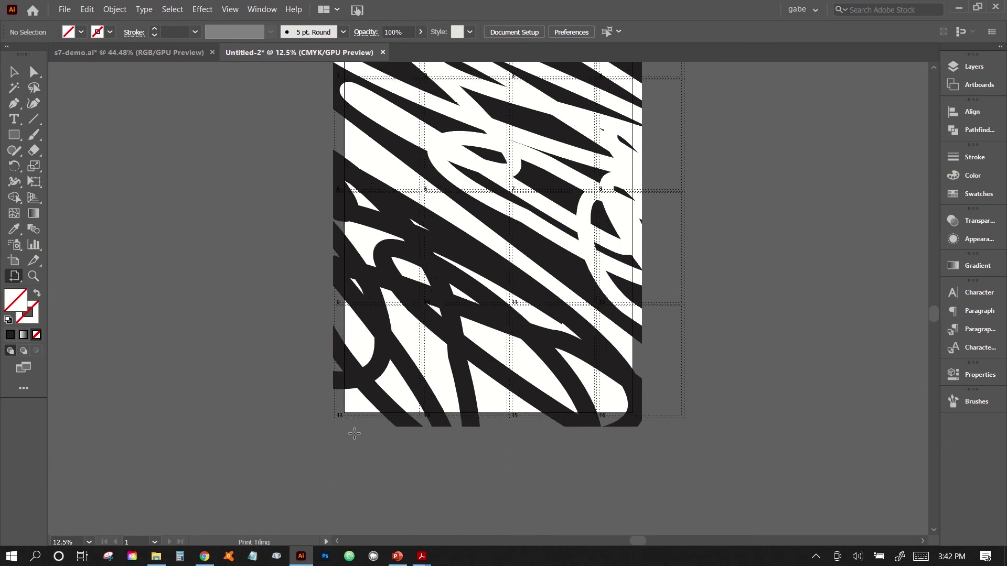
pyautogui.scroll(2, 566, 408)
pyautogui.moveTo(309, 474)
pyautogui.mouseDown()
pyautogui.moveTo(334, 477)
pyautogui.moveTo(323, 479)
pyautogui.mouseUp()
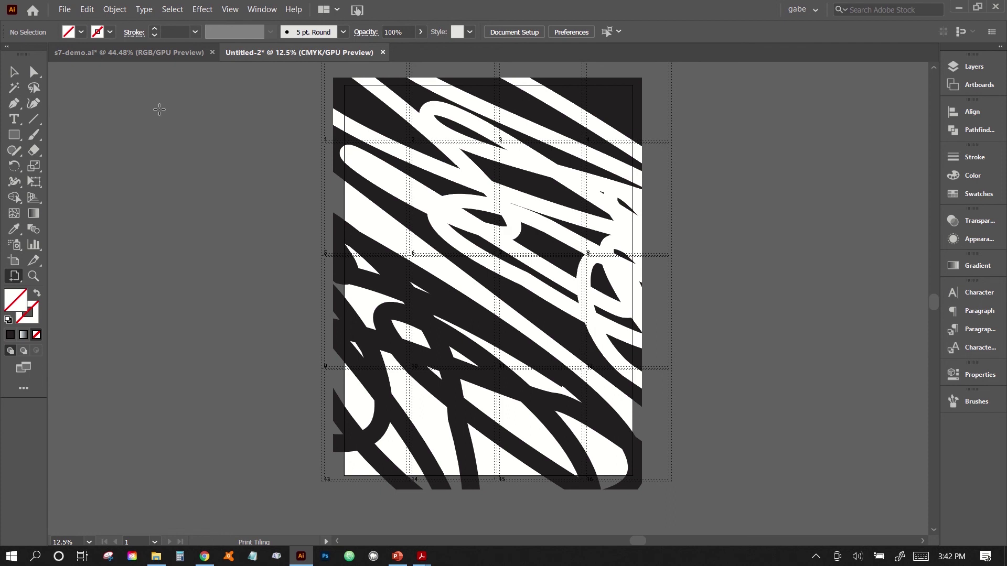
pyautogui.click(65, 9)
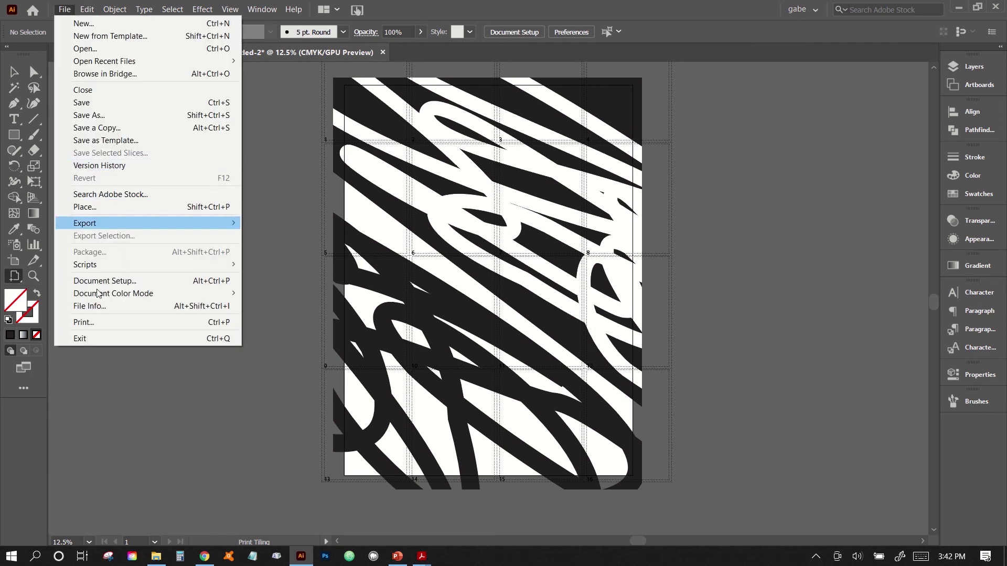
# In Print, set Scaling to Tile Imageable Areas and Media Size to 11"x17", then click Done.
pyautogui.click(97, 323)
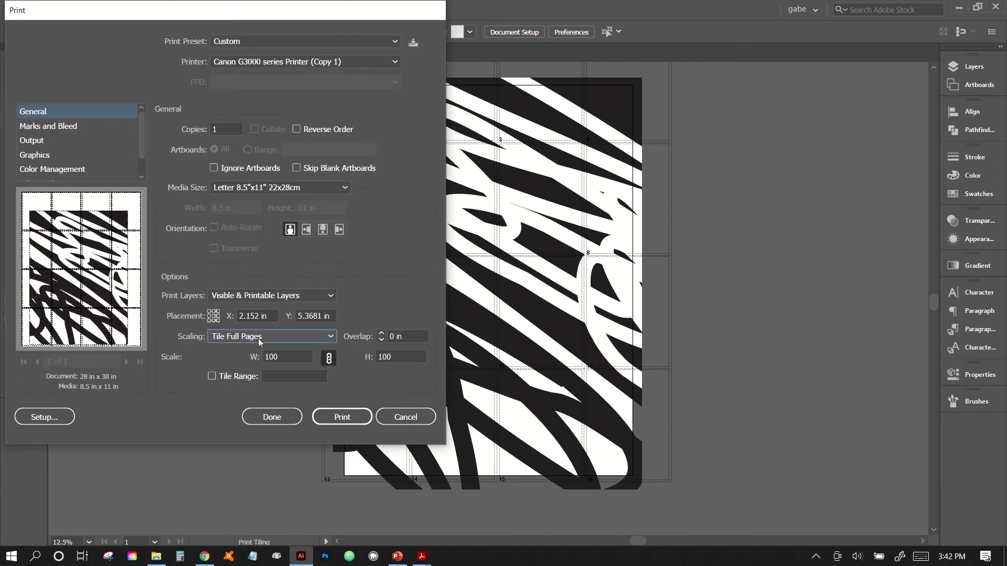
pyautogui.click(258, 338)
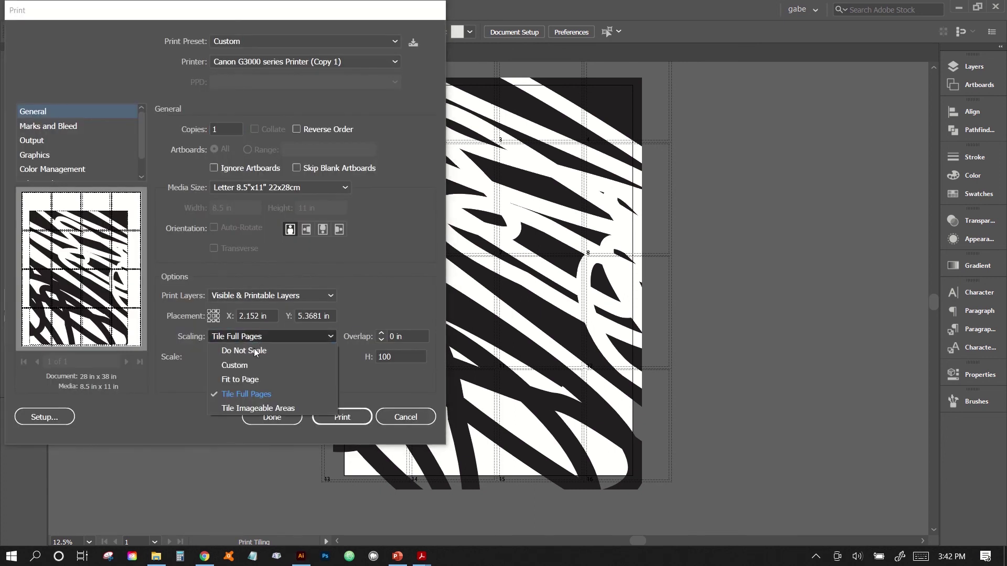
pyautogui.click(250, 410)
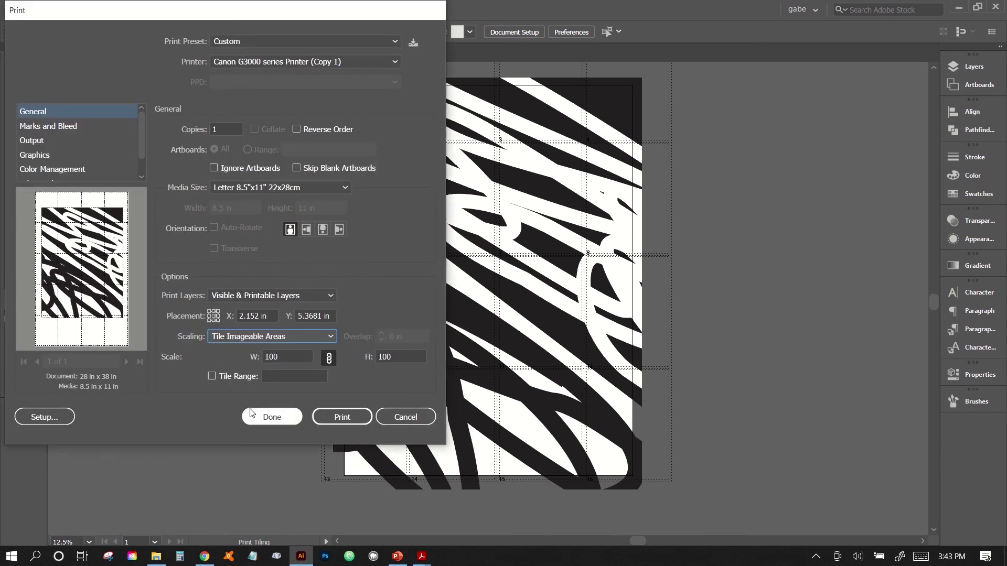
pyautogui.click(253, 190)
pyautogui.scroll(-5, 255, 249)
pyautogui.scroll(3, 256, 250)
pyautogui.scroll(-3, 346, 241)
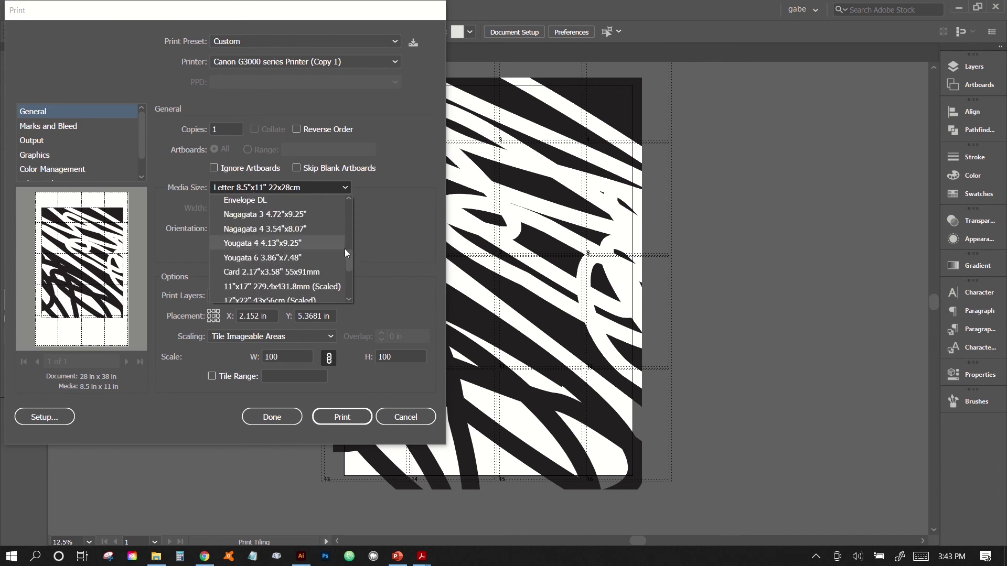
pyautogui.moveTo(351, 256); pyautogui.dragTo(350, 264)
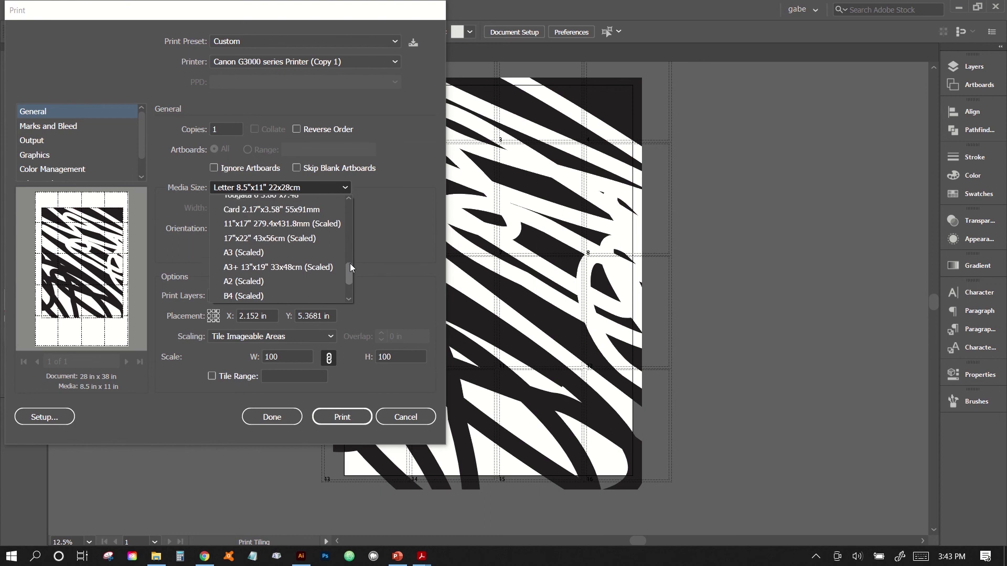
pyautogui.click(264, 231)
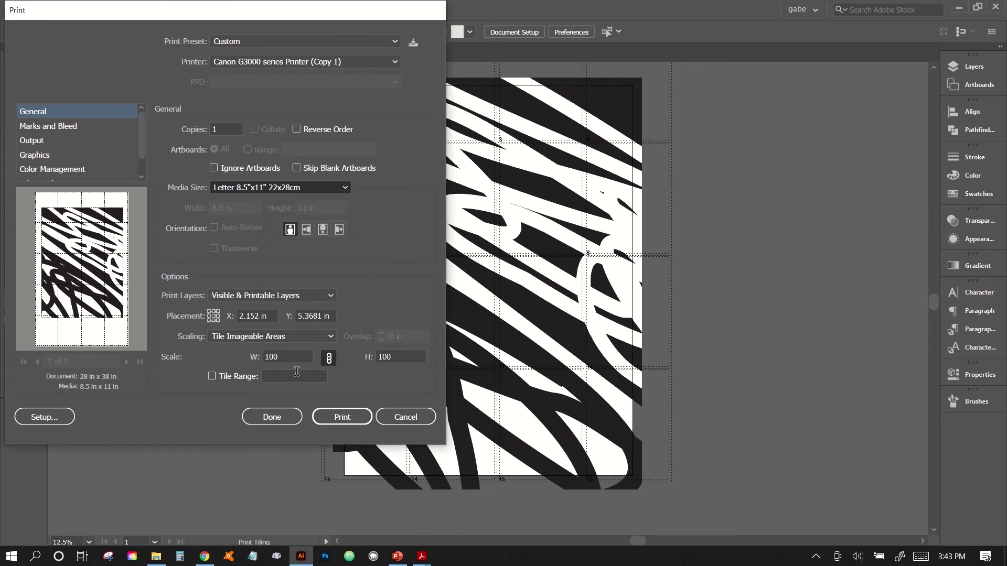
pyautogui.click(281, 419)
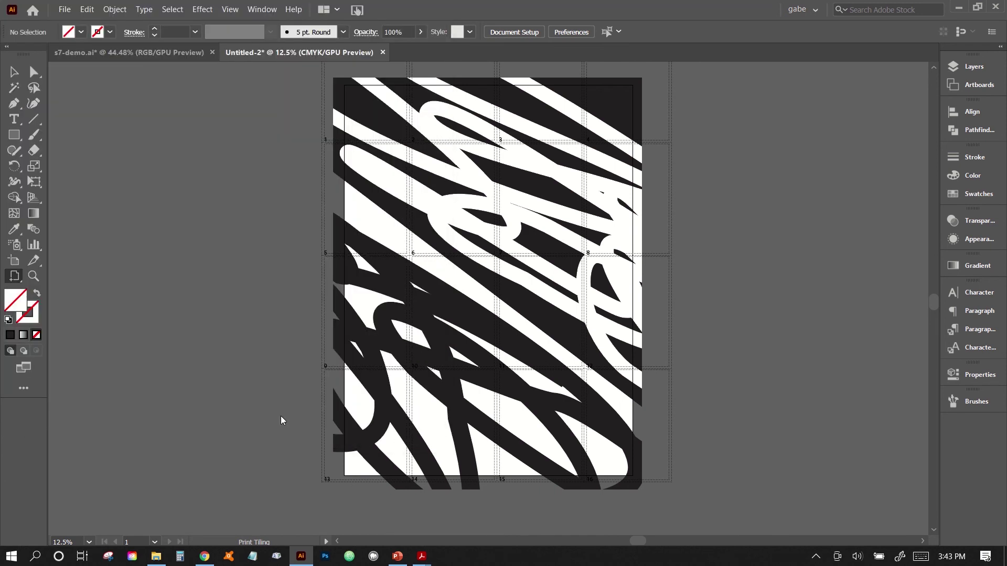
# Reposition the larger tile grid at the artboard's lower-left corner, fine-tuning until it aligns.
pyautogui.click(331, 444)
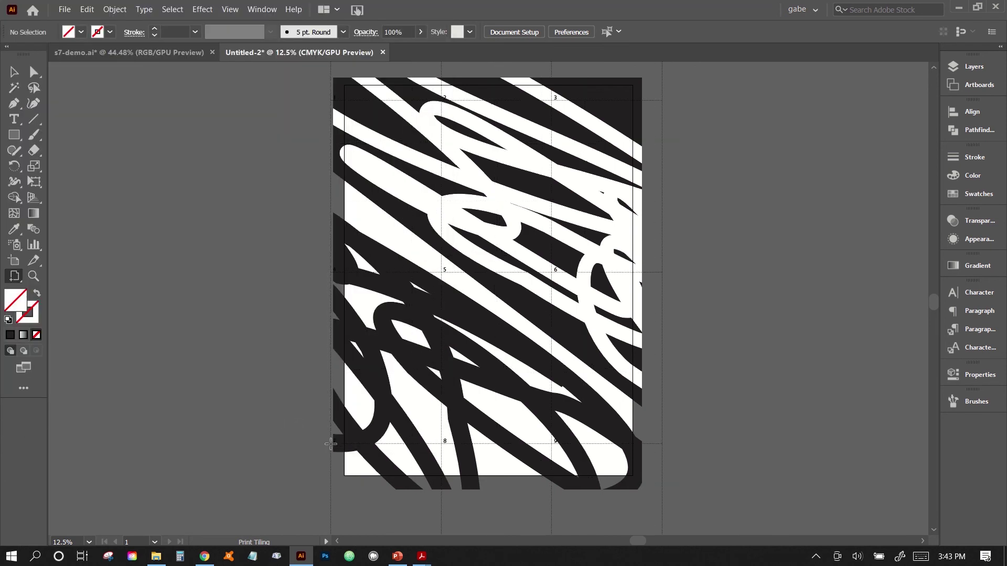
pyautogui.click(331, 485)
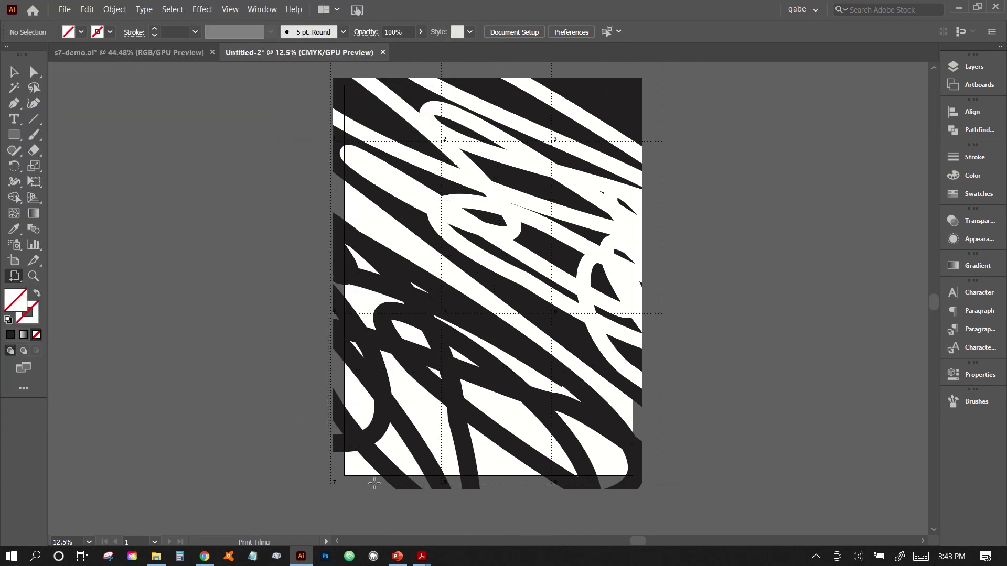
pyautogui.scroll(-1, 552, 491)
pyautogui.scroll(5, 552, 492)
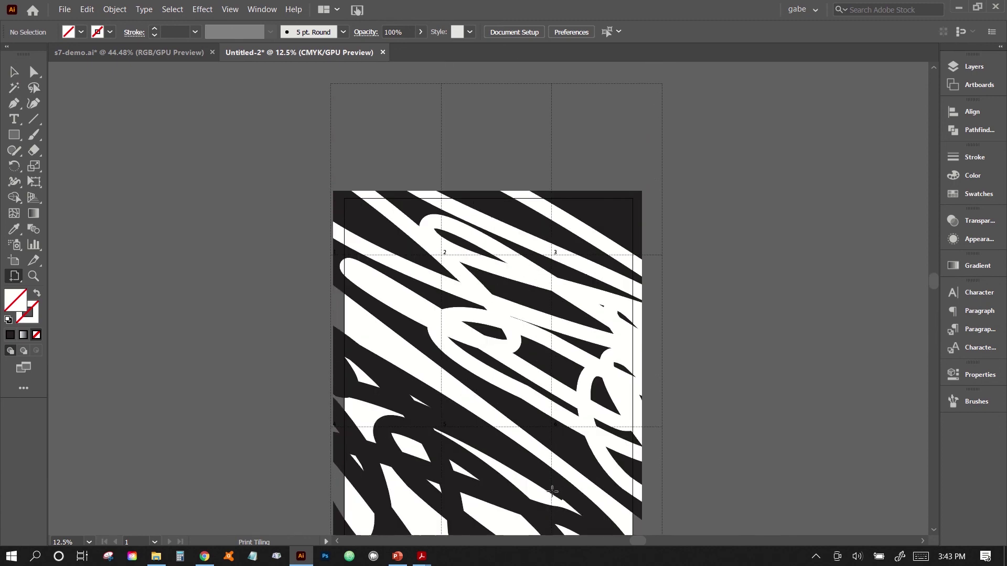
pyautogui.scroll(-3, 552, 492)
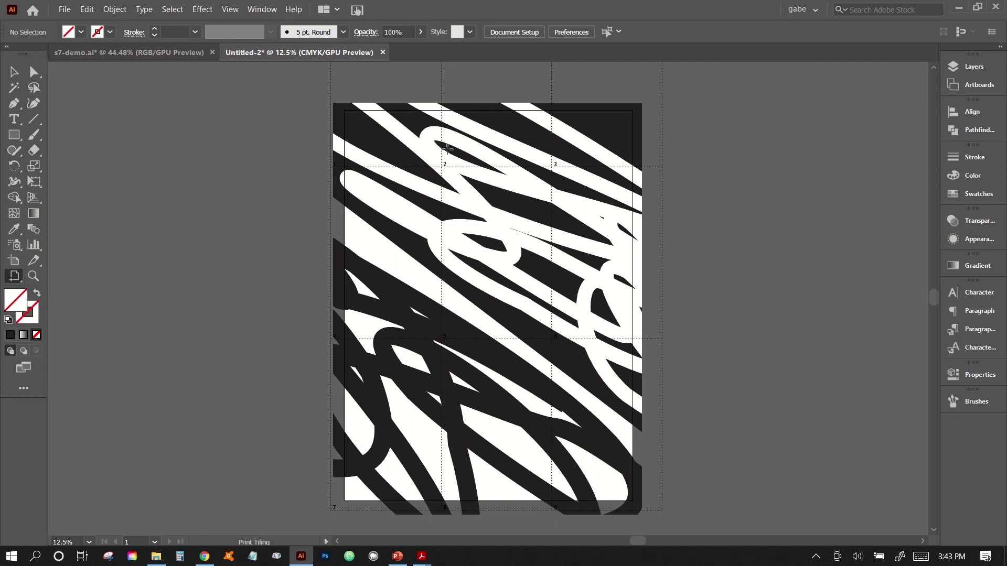
pyautogui.click(328, 510)
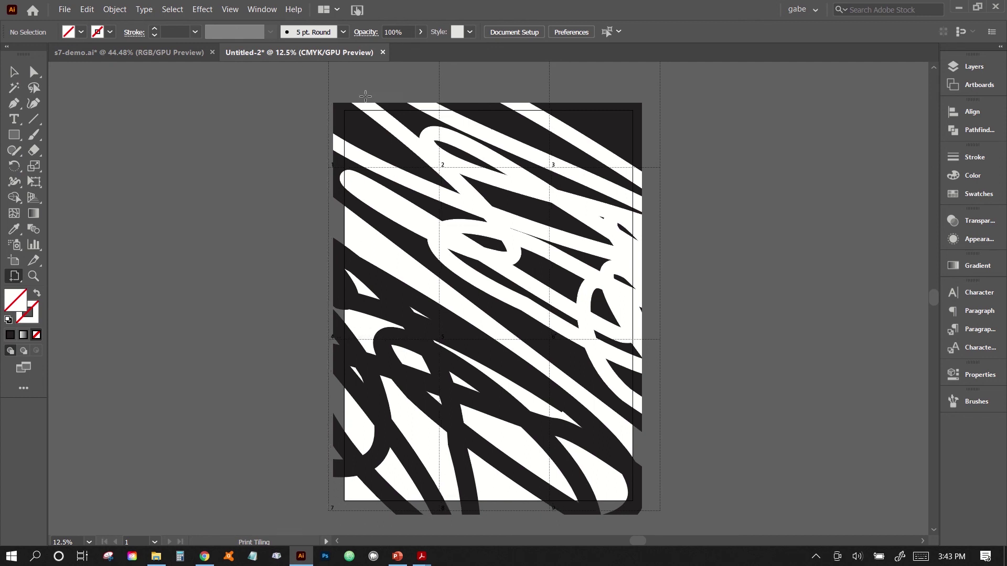